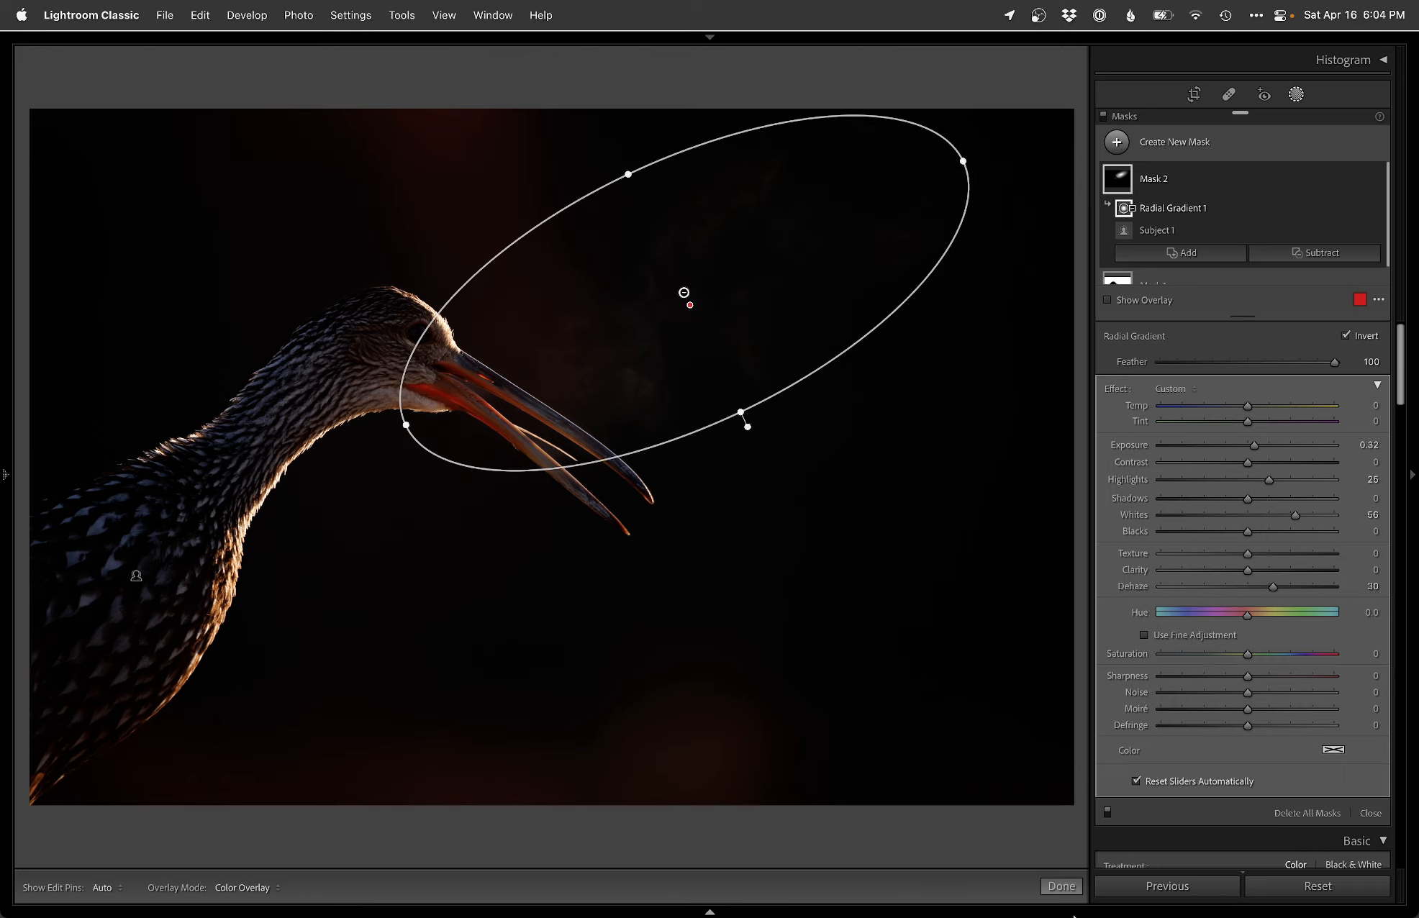
# Step: Finish the mask editing on the bird photo and open it in Photoshop for further retouching
pyautogui.click(1067, 890)
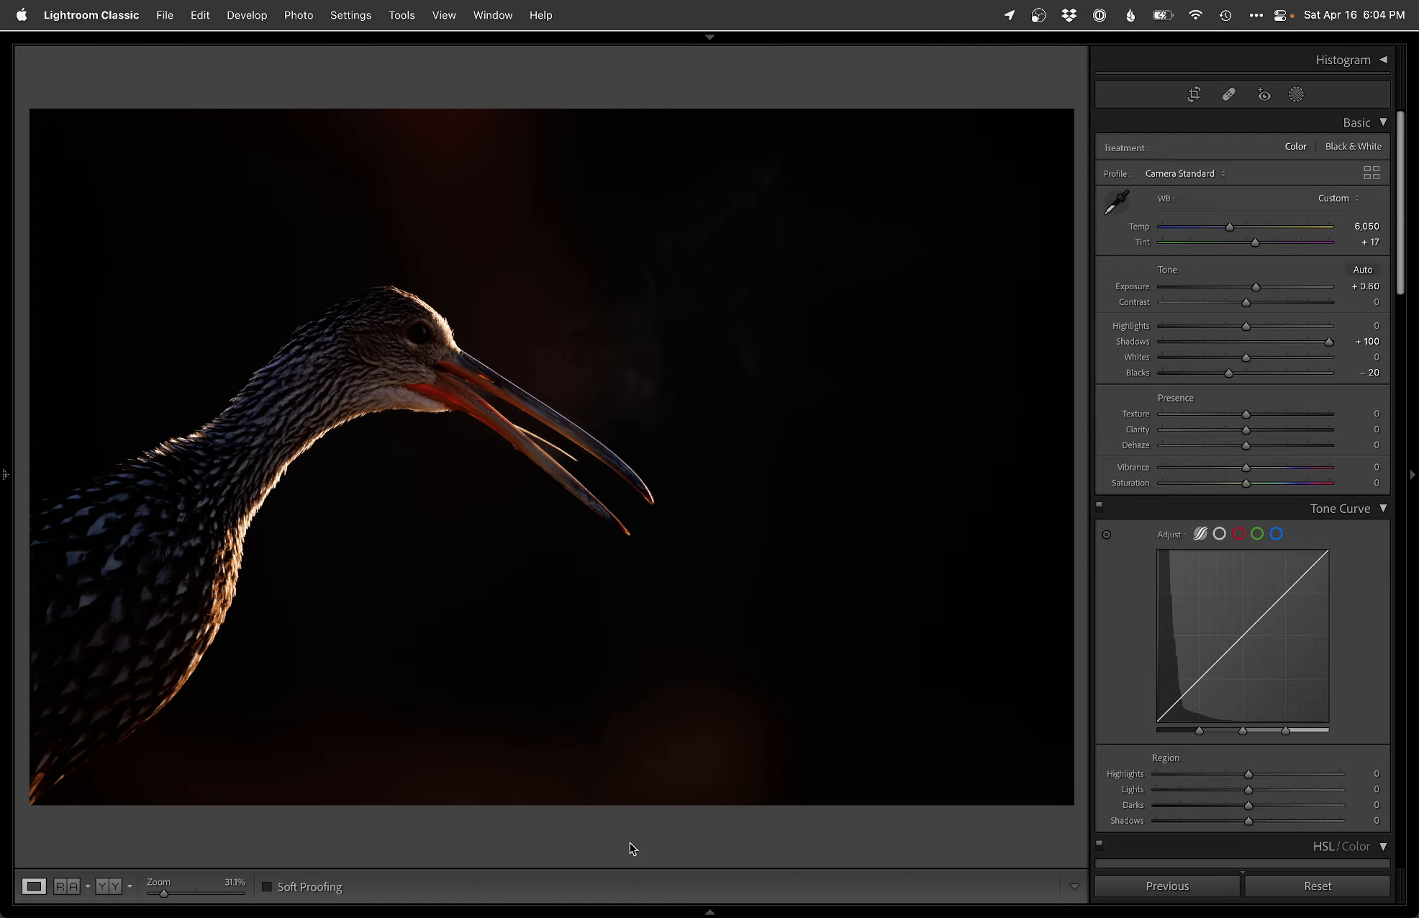
pyautogui.press('super+e')
pyautogui.press('f')
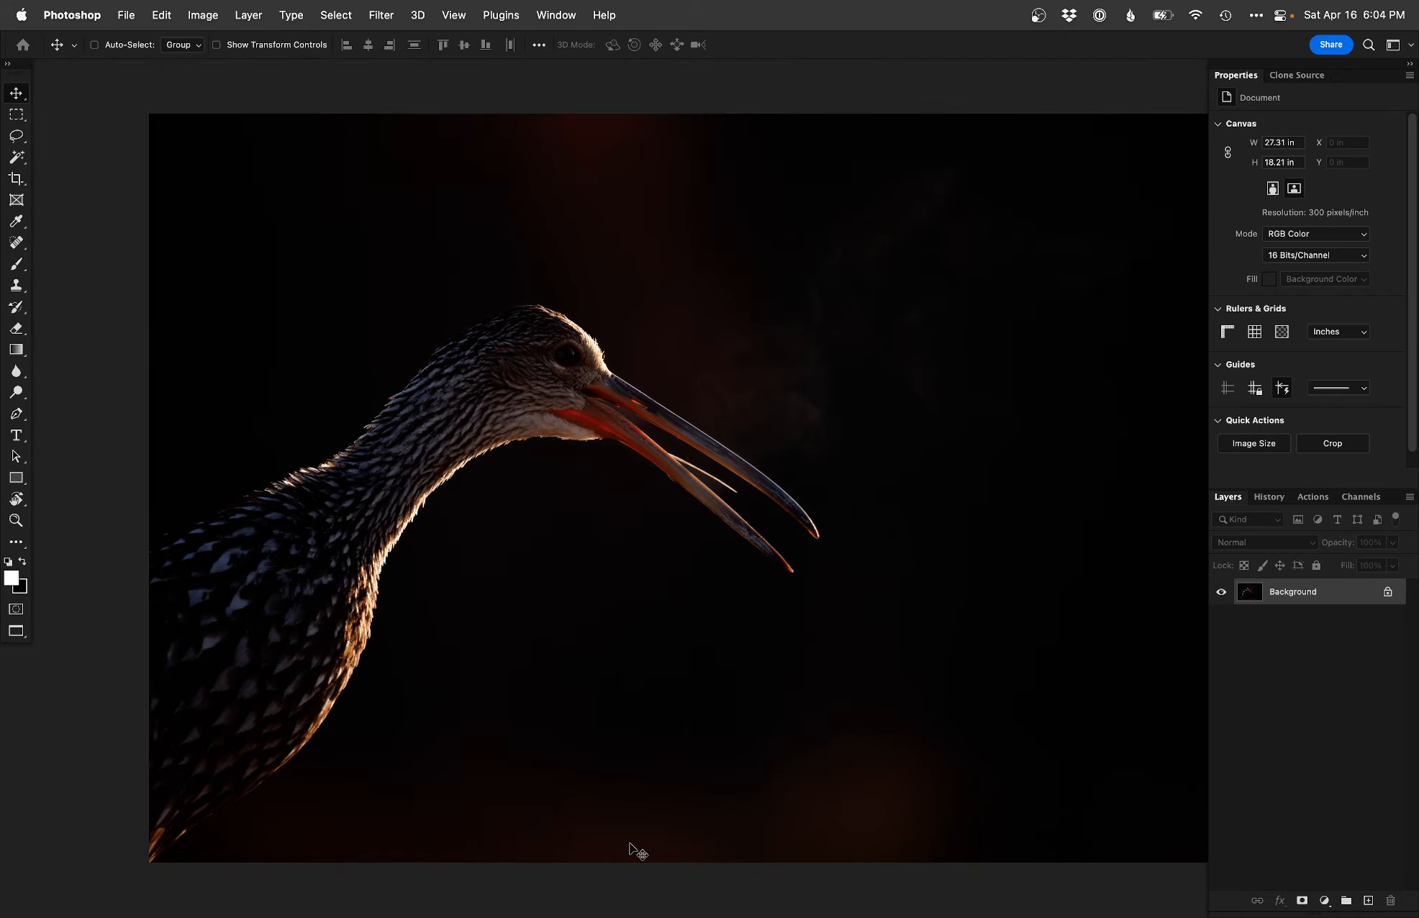
pyautogui.moveTo(747, 580); pyautogui.dragTo(678, 580)
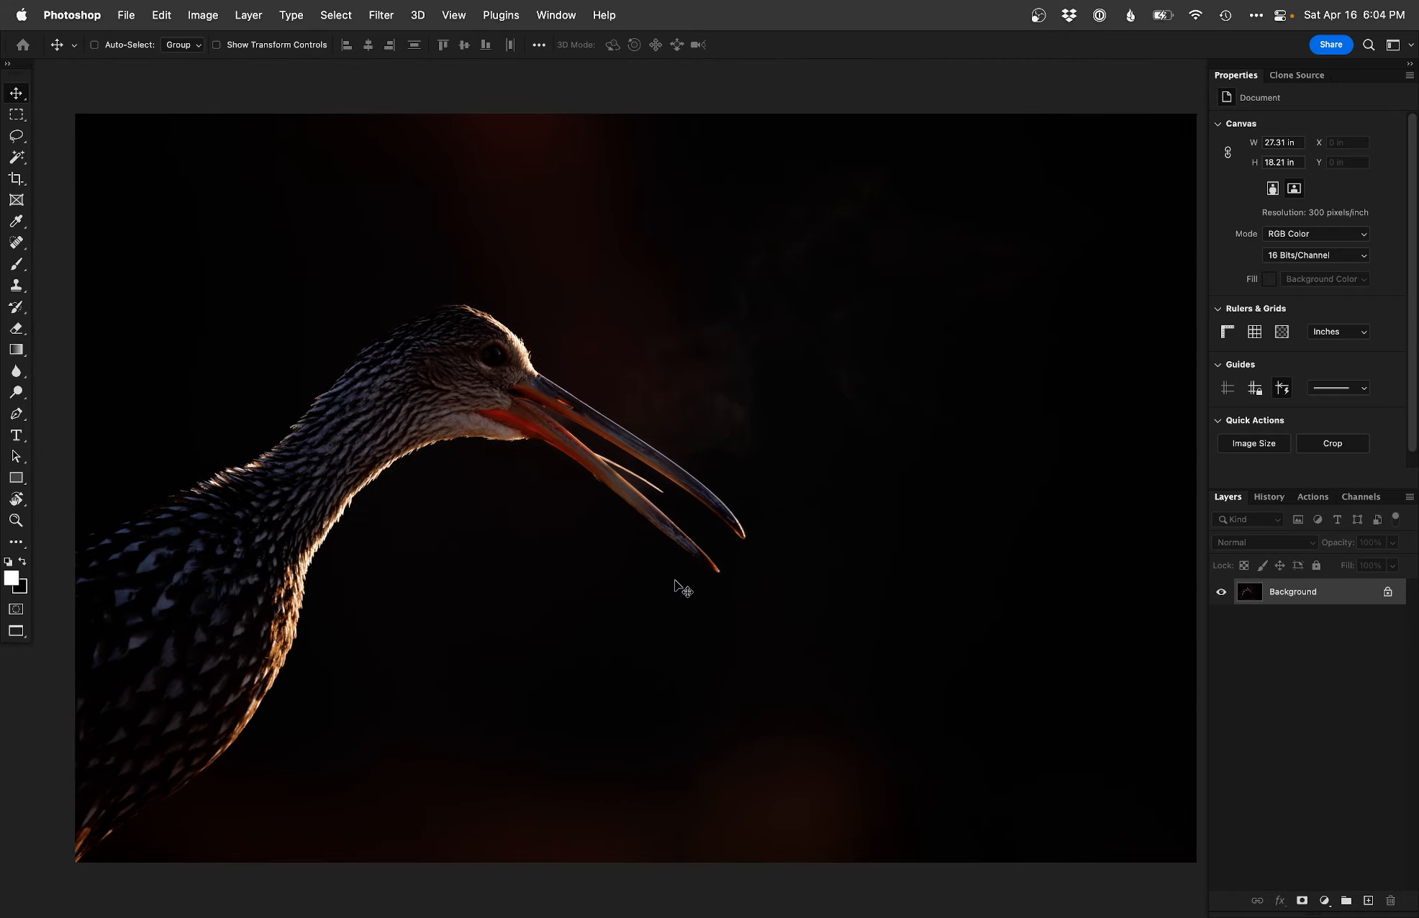
# Step: Add a Burn curves layer and paint white on its mask with a large soft brush over the reddish glow along the photo's lower edge
pyautogui.press('F2')
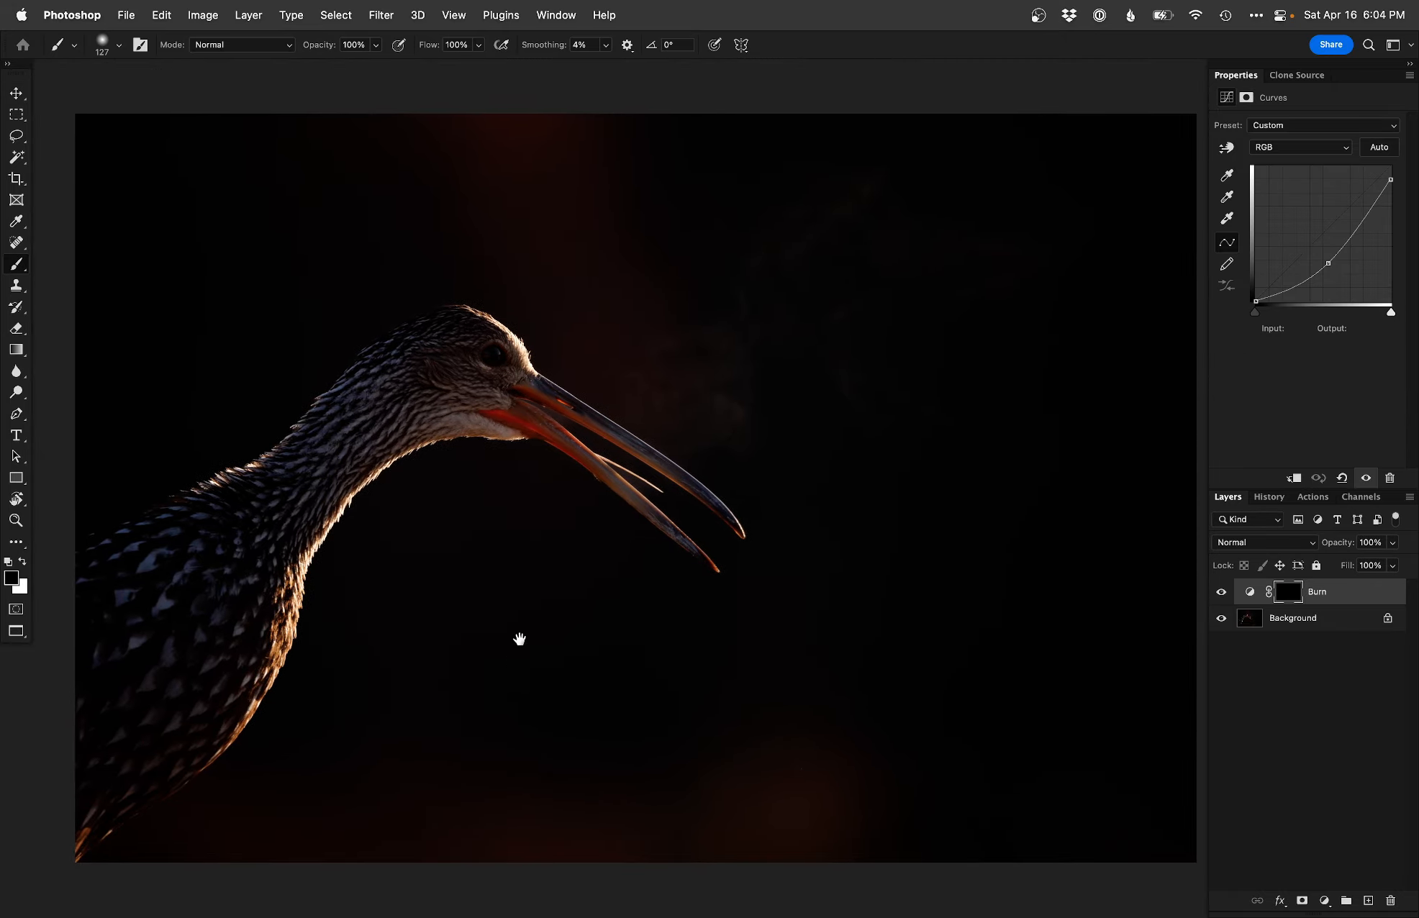
pyautogui.moveTo(519, 659); pyautogui.dragTo(514, 557)
pyautogui.keyDown('alt'); pyautogui.click(564, 606); pyautogui.keyUp('alt')
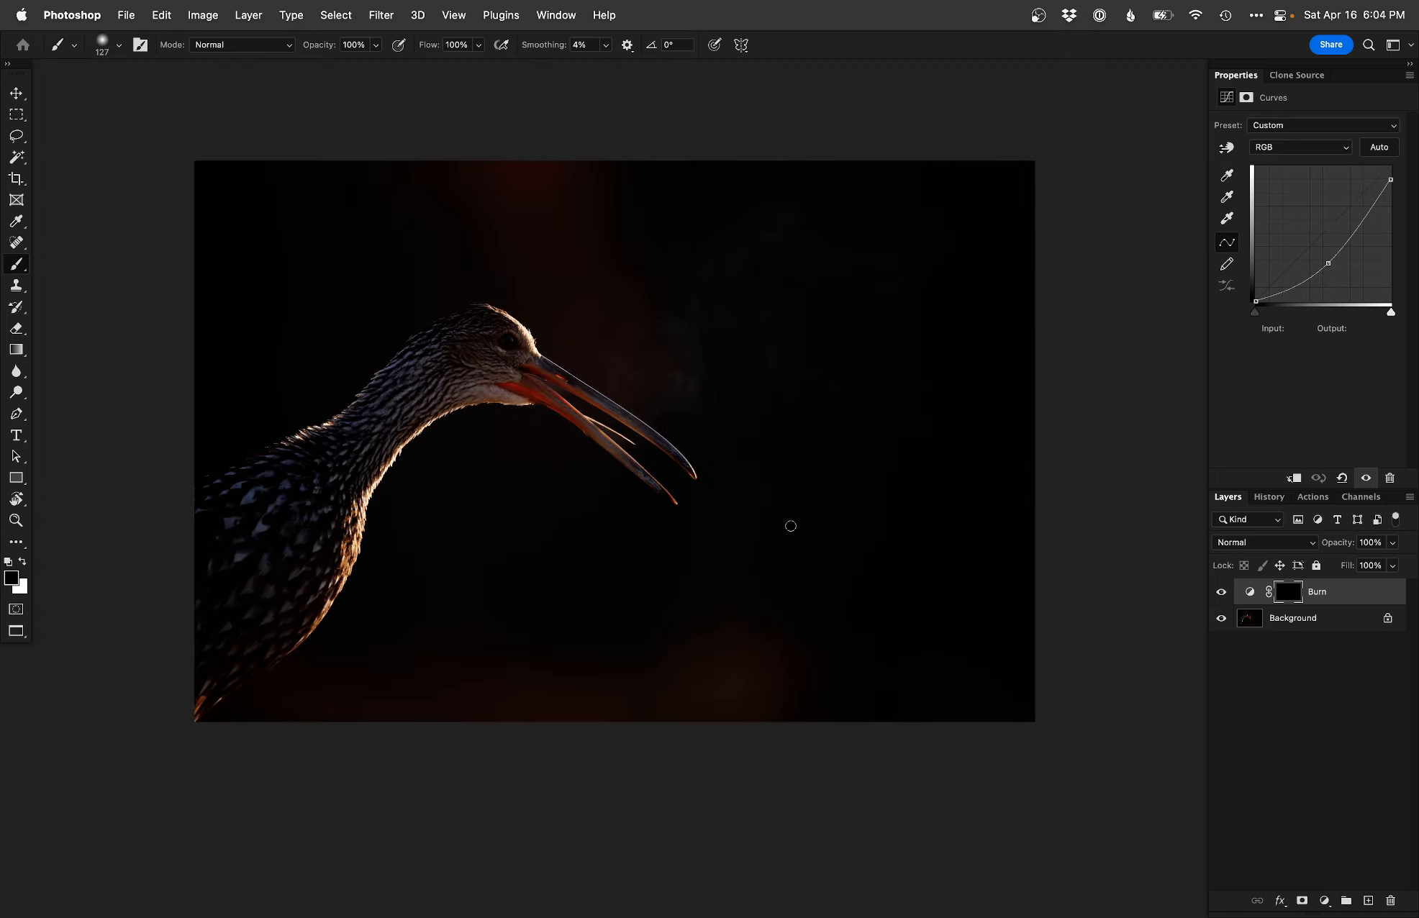
pyautogui.rightClick(655, 648)
pyautogui.keyDown('ctrl'); pyautogui.keyDown('alt'); pyautogui.moveTo(483, 605); pyautogui.dragTo(617, 602); pyautogui.keyUp('alt'); pyautogui.keyUp('ctrl')
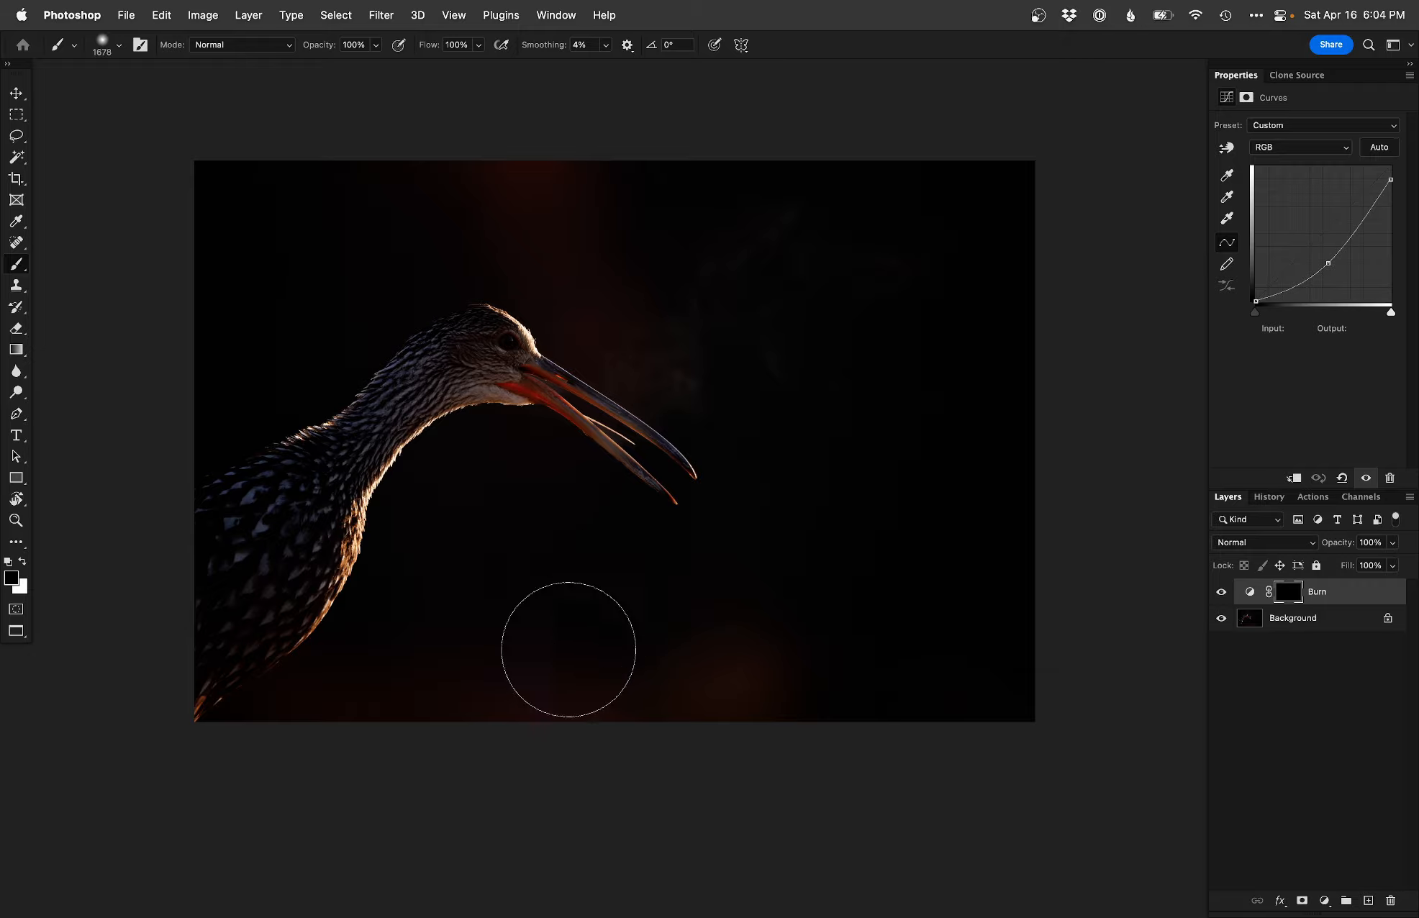
pyautogui.press('x')
pyautogui.moveTo(431, 723)
pyautogui.mouseDown()
pyautogui.moveTo(596, 696)
pyautogui.moveTo(310, 739)
pyautogui.moveTo(705, 676)
pyautogui.moveTo(625, 735)
pyautogui.moveTo(708, 662)
pyautogui.moveTo(676, 794)
pyautogui.moveTo(762, 662)
pyautogui.moveTo(656, 725)
pyautogui.mouseUp()
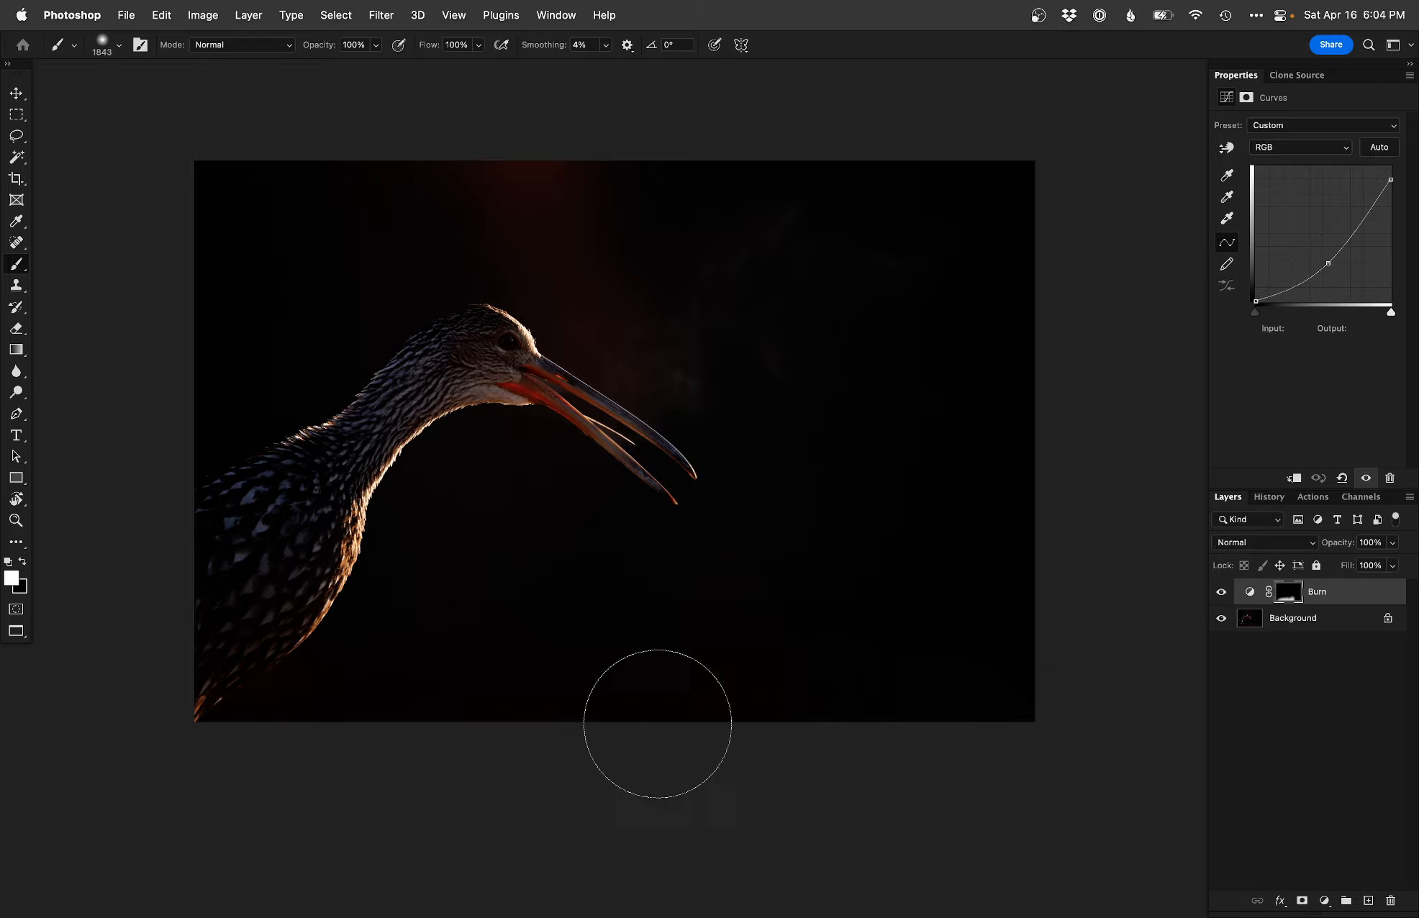
# Step: Extend the Burn mask with large soft strokes over the background below the bill and around the photo's outer areas
pyautogui.keyDown('ctrl'); pyautogui.keyDown('alt'); pyautogui.moveTo(473, 626); pyautogui.dragTo(513, 617); pyautogui.keyUp('alt'); pyautogui.keyUp('ctrl')
pyautogui.moveTo(509, 526)
pyautogui.mouseDown()
pyautogui.moveTo(519, 491)
pyautogui.moveTo(484, 638)
pyautogui.moveTo(767, 627)
pyautogui.moveTo(719, 633)
pyautogui.moveTo(719, 545)
pyautogui.moveTo(693, 580)
pyautogui.mouseUp()
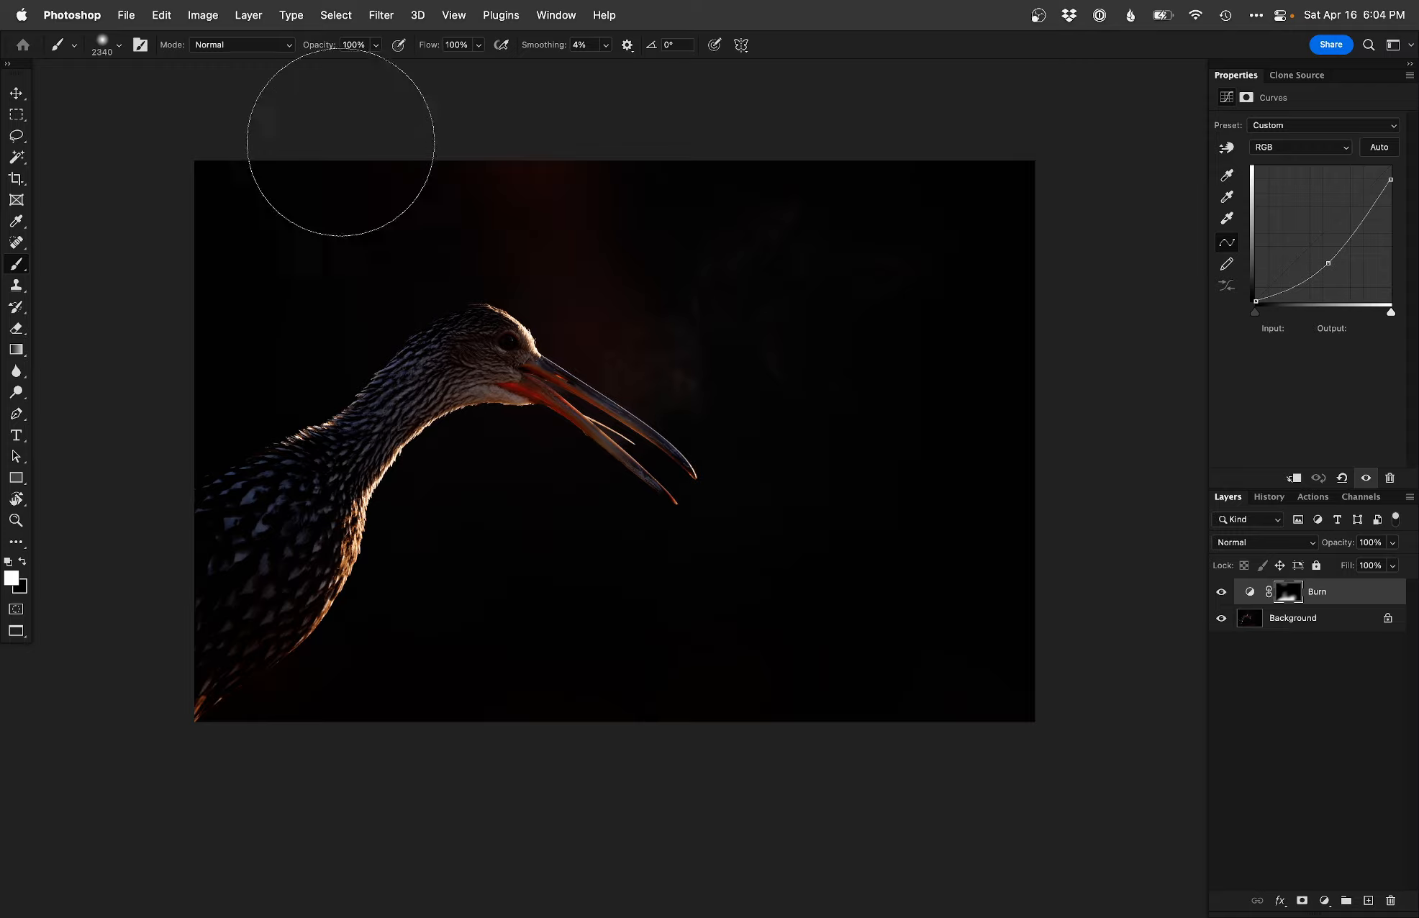
pyautogui.moveTo(272, 310)
pyautogui.keyDown('ctrl'); pyautogui.keyDown('alt'); pyautogui.mouseDown()
pyautogui.moveTo(190, 336)
pyautogui.moveTo(253, 372)
pyautogui.mouseUp(); pyautogui.keyUp('alt'); pyautogui.keyUp('ctrl')
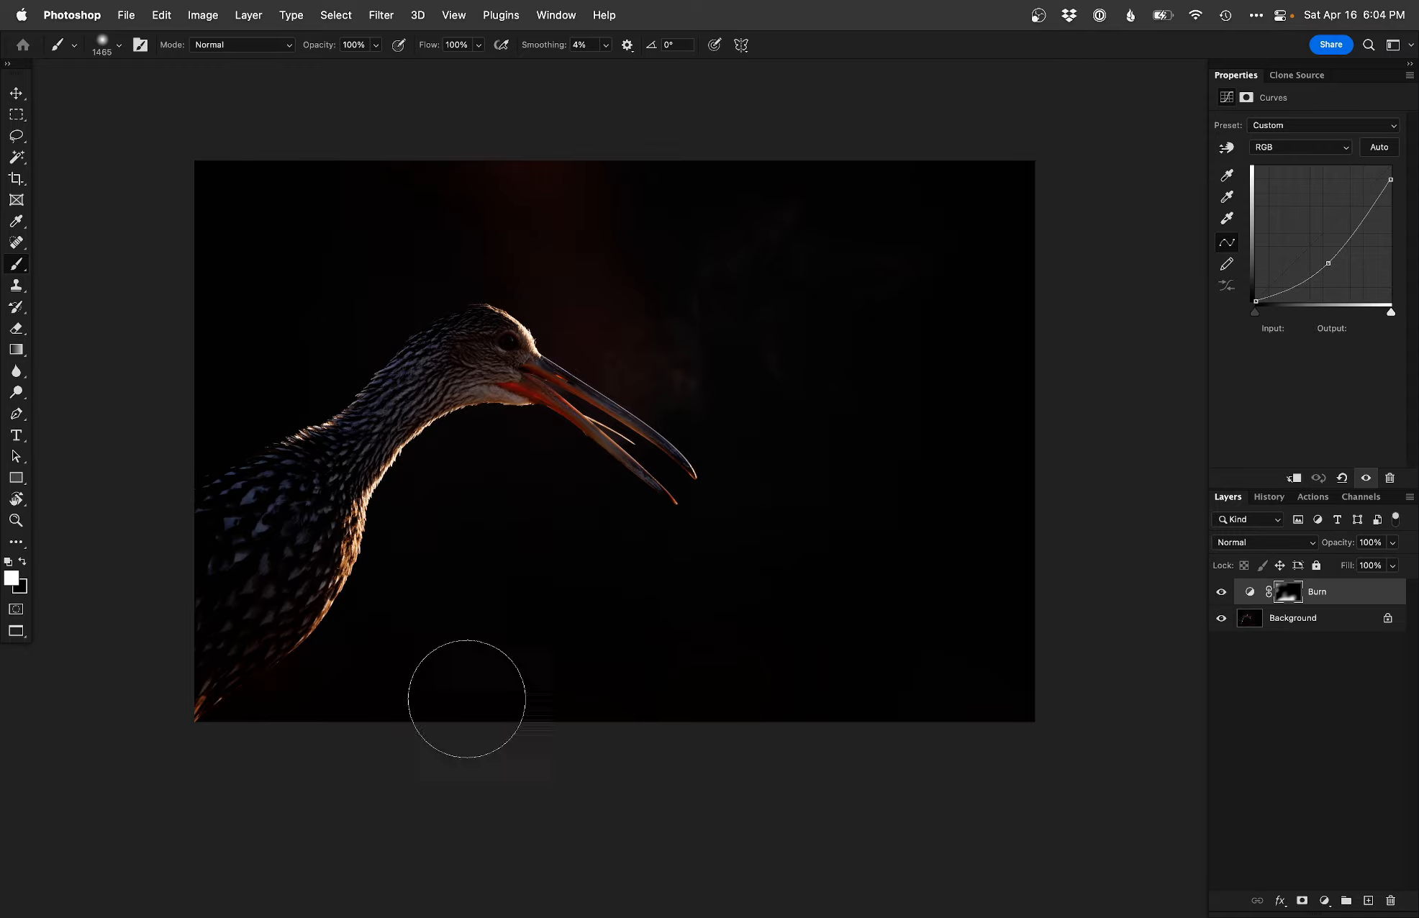
pyautogui.keyDown('ctrl'); pyautogui.keyDown('alt'); pyautogui.moveTo(447, 618); pyautogui.dragTo(459, 617); pyautogui.keyUp('alt'); pyautogui.keyUp('ctrl')
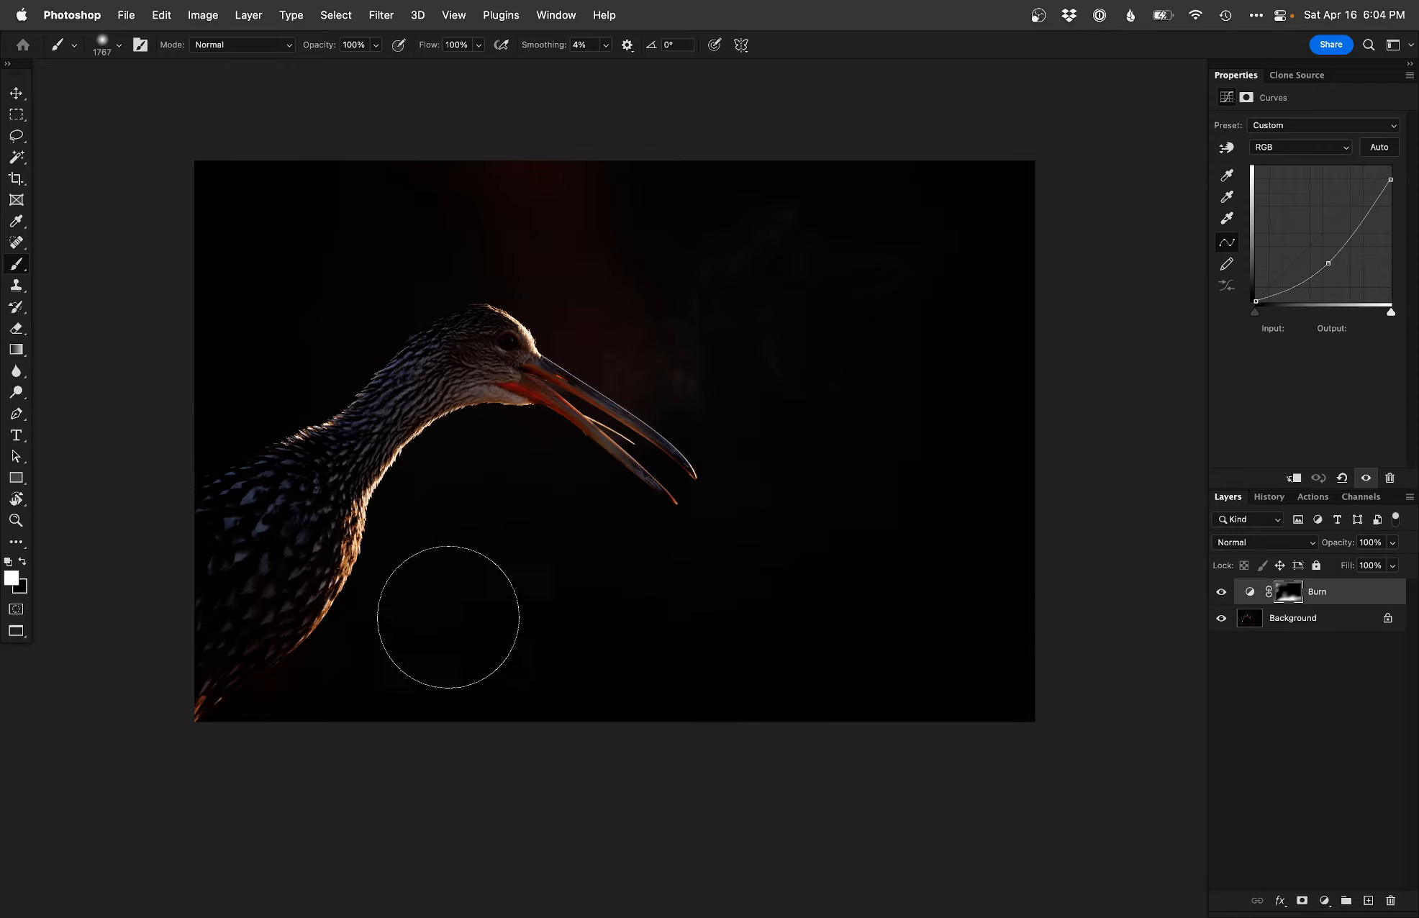
pyautogui.moveTo(838, 499)
pyautogui.mouseDown()
pyautogui.moveTo(1016, 294)
pyautogui.moveTo(906, 548)
pyautogui.moveTo(952, 203)
pyautogui.moveTo(723, 156)
pyautogui.mouseUp()
# Step: Add a Curves adjustment layer with its black point at input 3 and a highlight point at input 182, output 200
pyautogui.keyDown('super'); pyautogui.click(757, 351); pyautogui.keyUp('super')
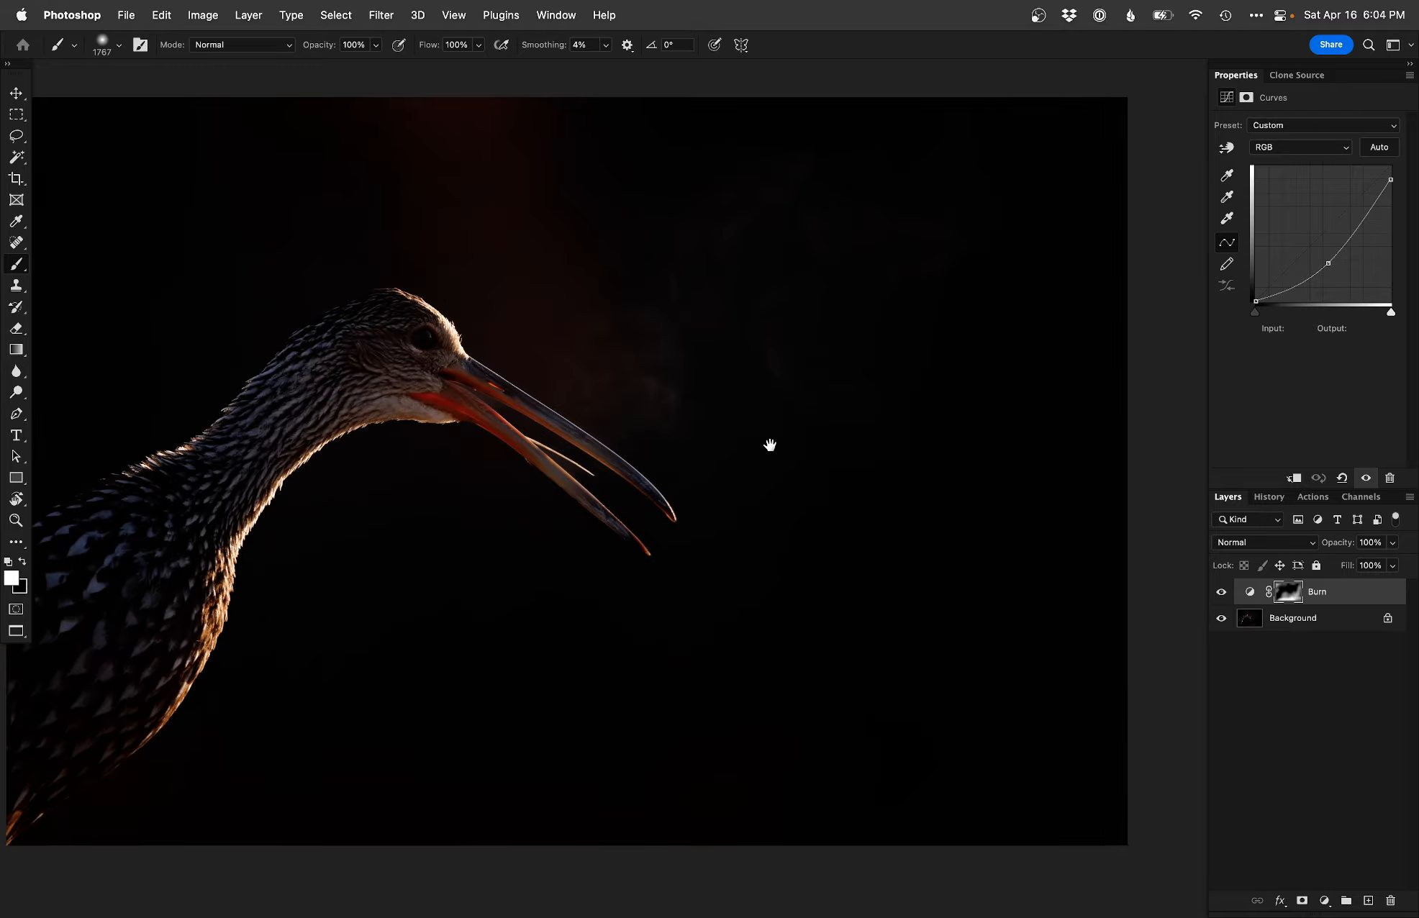
pyautogui.press('super+m')
pyautogui.hotkey('shift', 'Right')
pyautogui.hotkey('shift', 'Right')
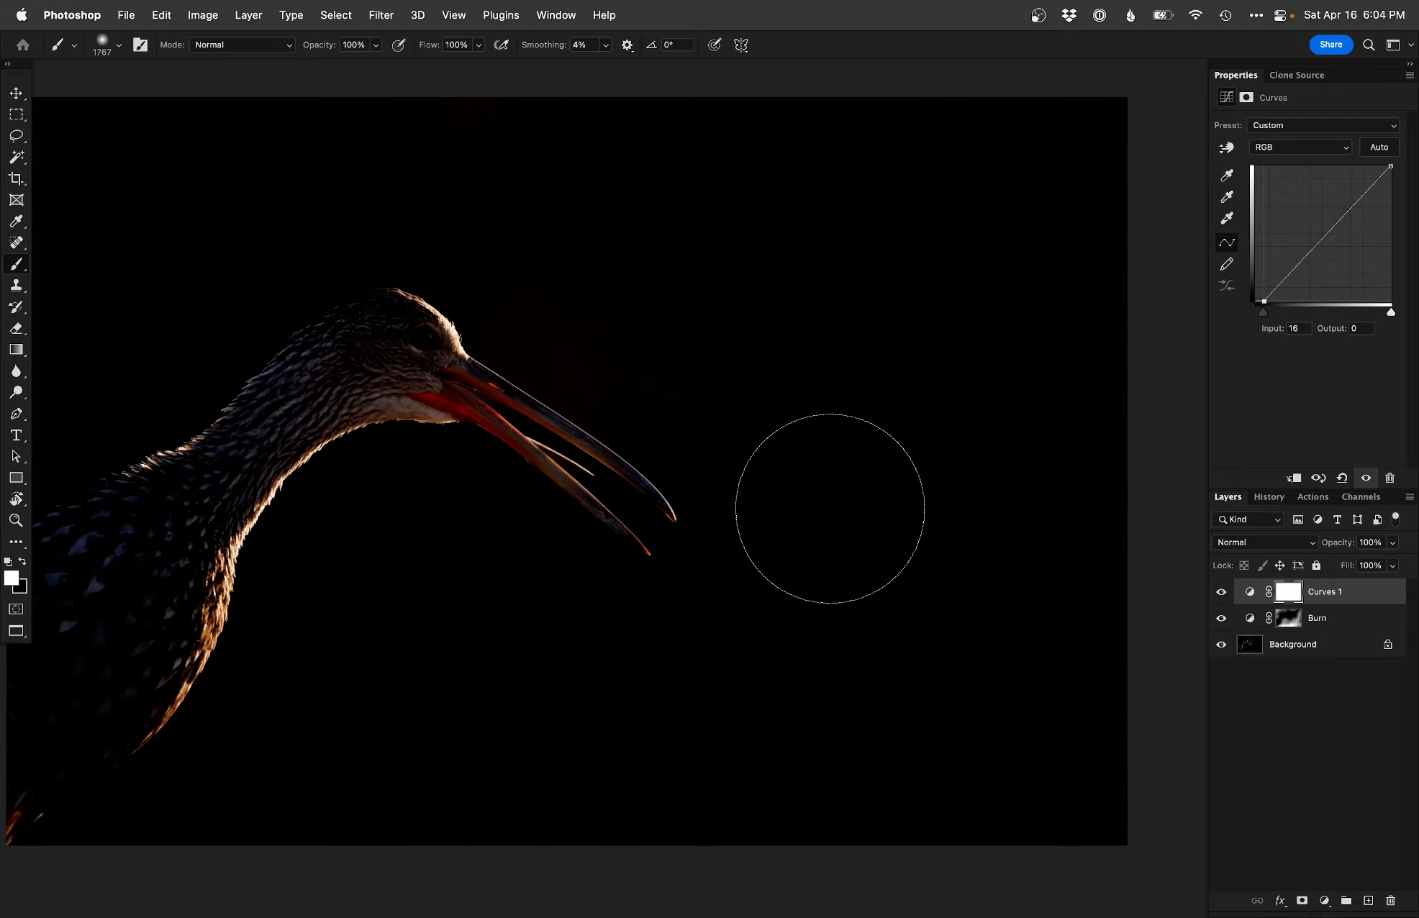
pyautogui.hotkey('shift', 'Left')
pyautogui.hotkey('shift', 'Left')
pyautogui.press('Left')
pyautogui.press('Left')
pyautogui.moveTo(1359, 197); pyautogui.dragTo(1355, 193)
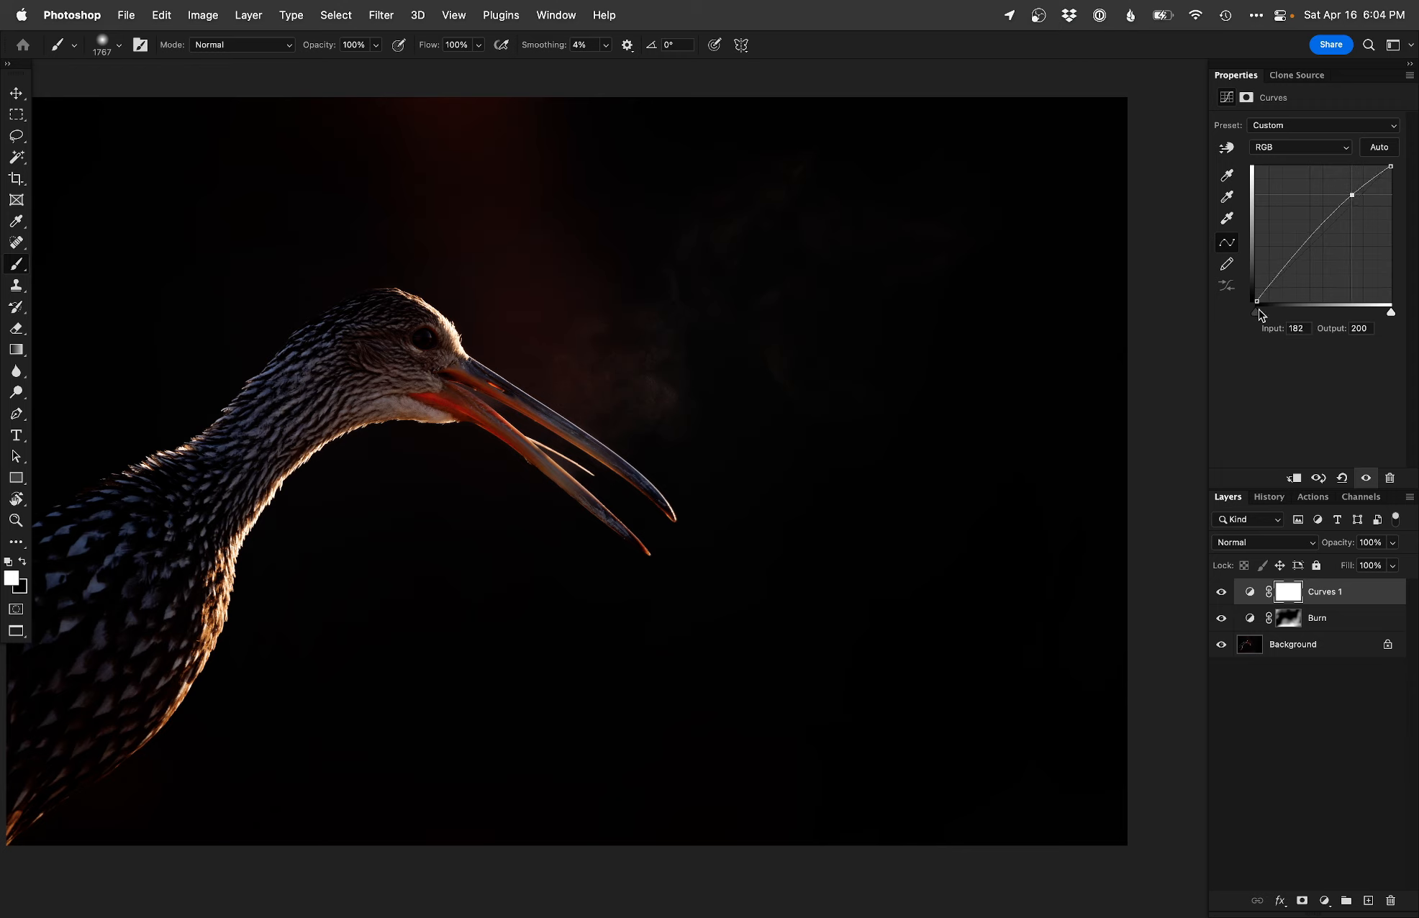
pyautogui.moveTo(1256, 315); pyautogui.dragTo(1256, 314)
# Step: Compare the image with and without Curves 1 and invert the layer's mask to black
pyautogui.click(1220, 593)
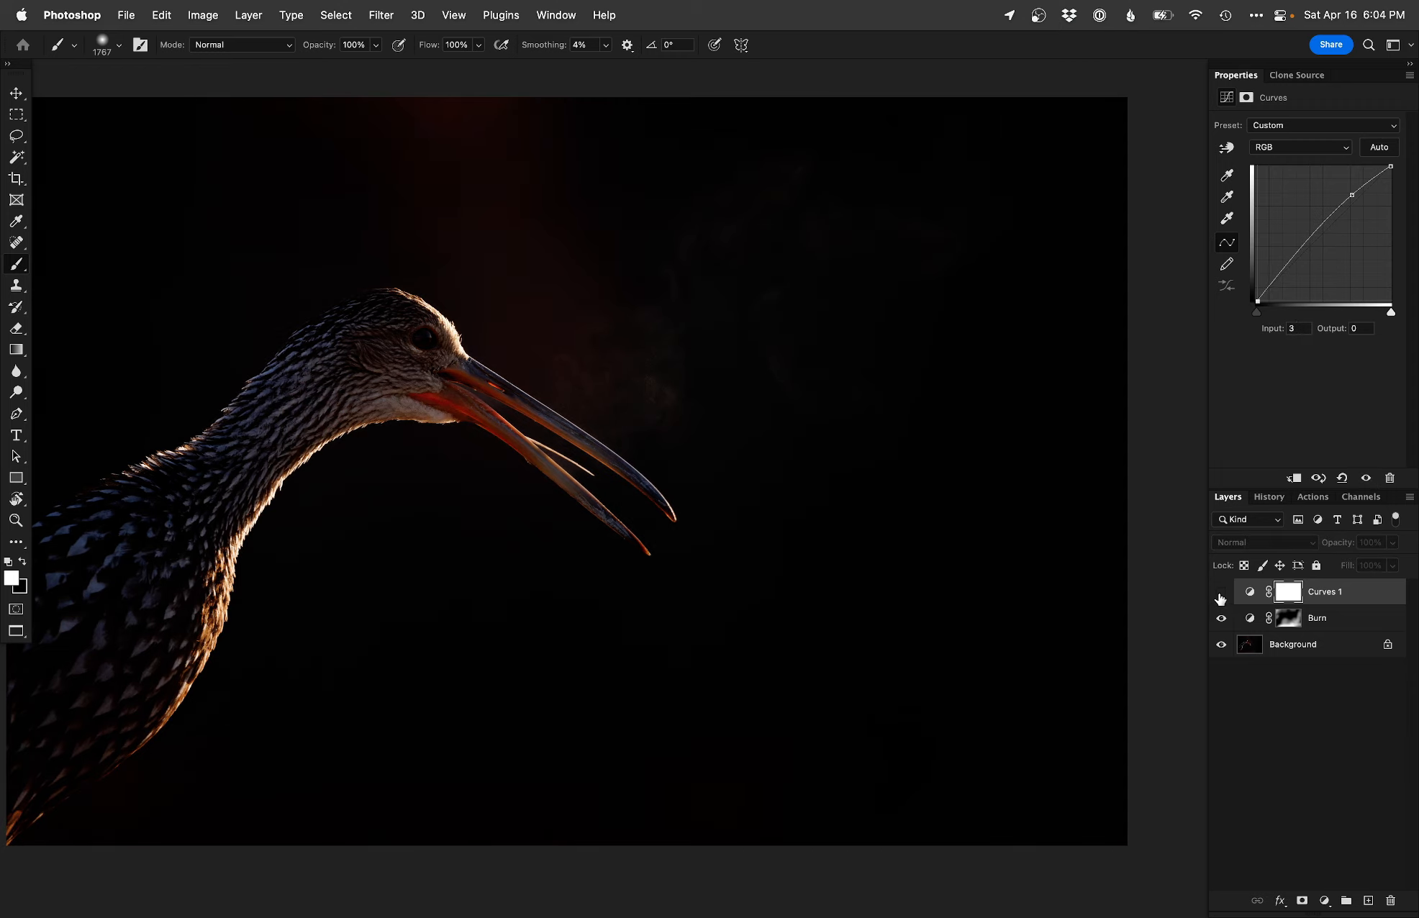
pyautogui.click(1221, 593)
pyautogui.click(1220, 592)
pyautogui.click(1220, 593)
pyautogui.click(1221, 593)
pyautogui.click(1221, 593)
pyautogui.press('super+i')
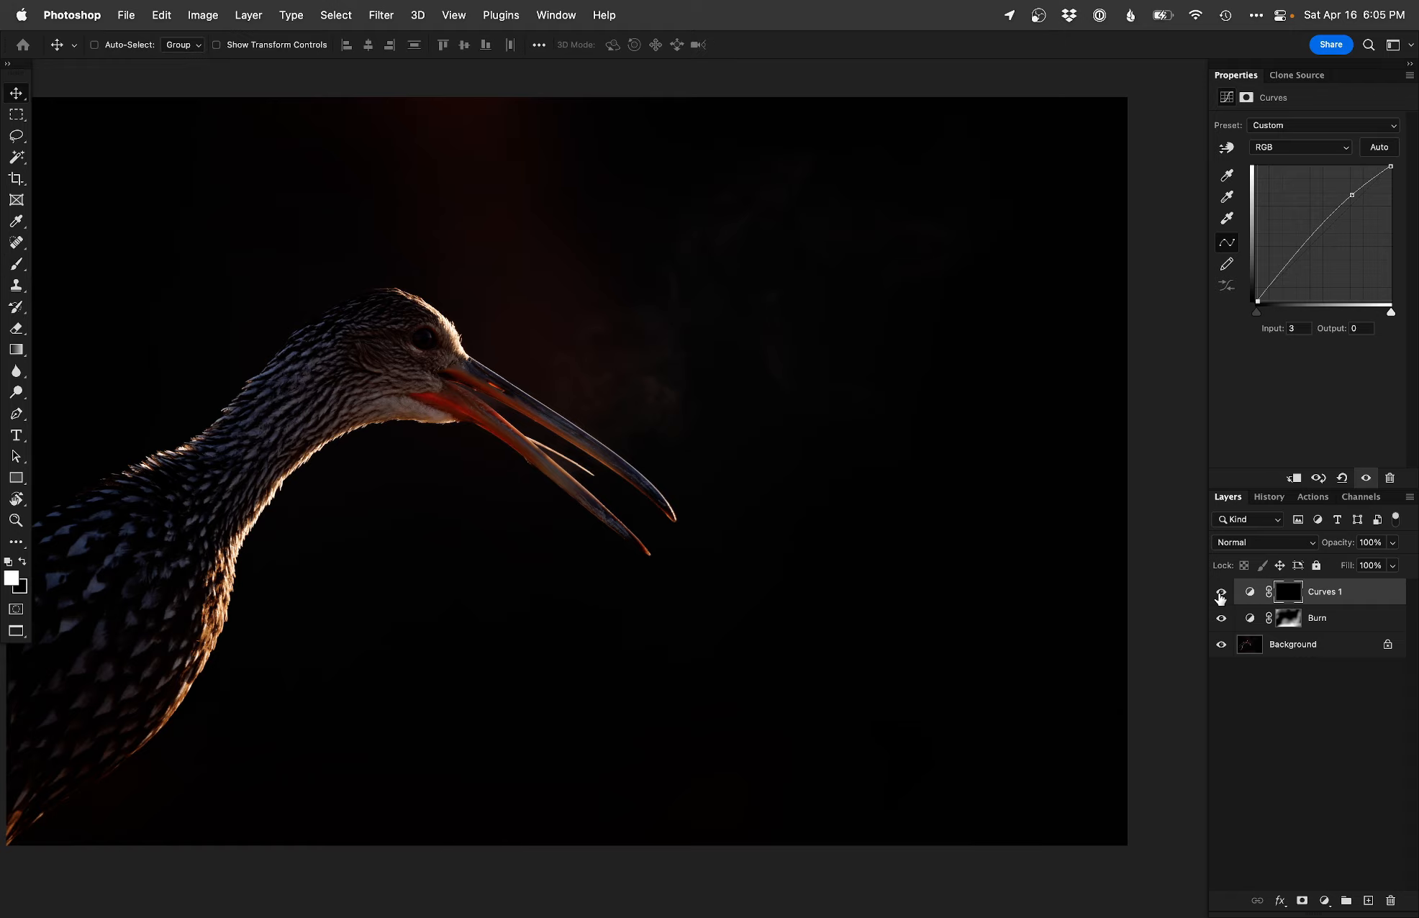
# Step: Paint white on the Curves 1 mask over the bird's breath and the background above the head, varying the brush size
pyautogui.moveTo(781, 446)
pyautogui.mouseDown()
pyautogui.moveTo(698, 435)
pyautogui.moveTo(676, 465)
pyautogui.mouseUp()
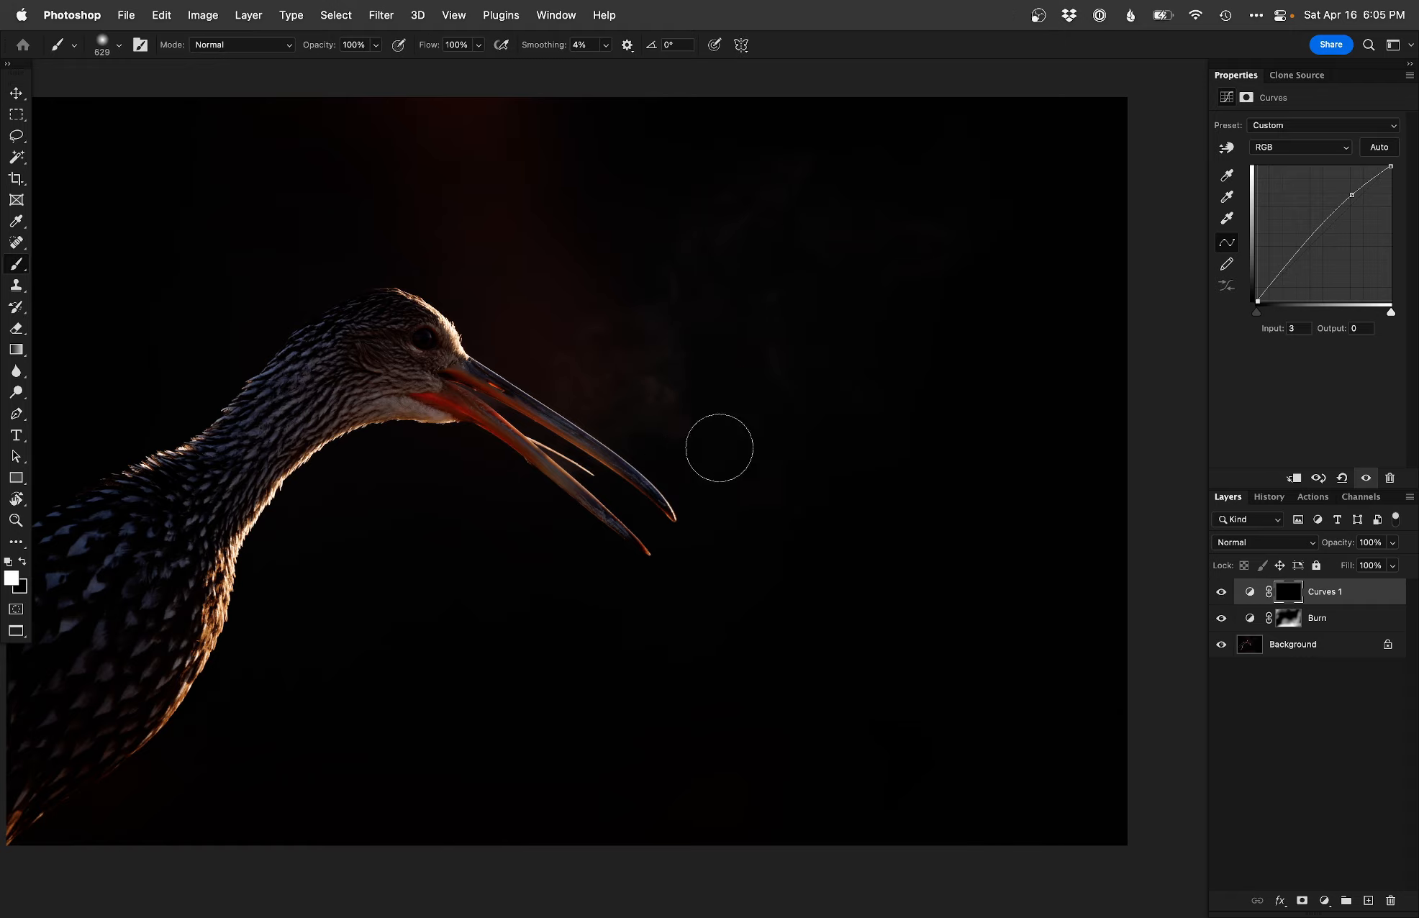
pyautogui.moveTo(824, 459)
pyautogui.mouseDown()
pyautogui.moveTo(901, 409)
pyautogui.moveTo(850, 329)
pyautogui.moveTo(861, 352)
pyautogui.moveTo(959, 348)
pyautogui.moveTo(955, 336)
pyautogui.moveTo(864, 474)
pyautogui.moveTo(774, 256)
pyautogui.mouseUp()
pyautogui.moveTo(628, 234)
pyautogui.mouseDown()
pyautogui.moveTo(555, 342)
pyautogui.moveTo(575, 326)
pyautogui.moveTo(293, 175)
pyautogui.moveTo(319, 177)
pyautogui.moveTo(208, 345)
pyautogui.moveTo(60, 327)
pyautogui.mouseUp()
pyautogui.moveTo(263, 272); pyautogui.dragTo(492, 257)
pyautogui.moveTo(497, 235); pyautogui.dragTo(566, 235)
pyautogui.moveTo(705, 238)
pyautogui.mouseDown()
pyautogui.moveTo(430, 367)
pyautogui.moveTo(435, 356)
pyautogui.mouseUp()
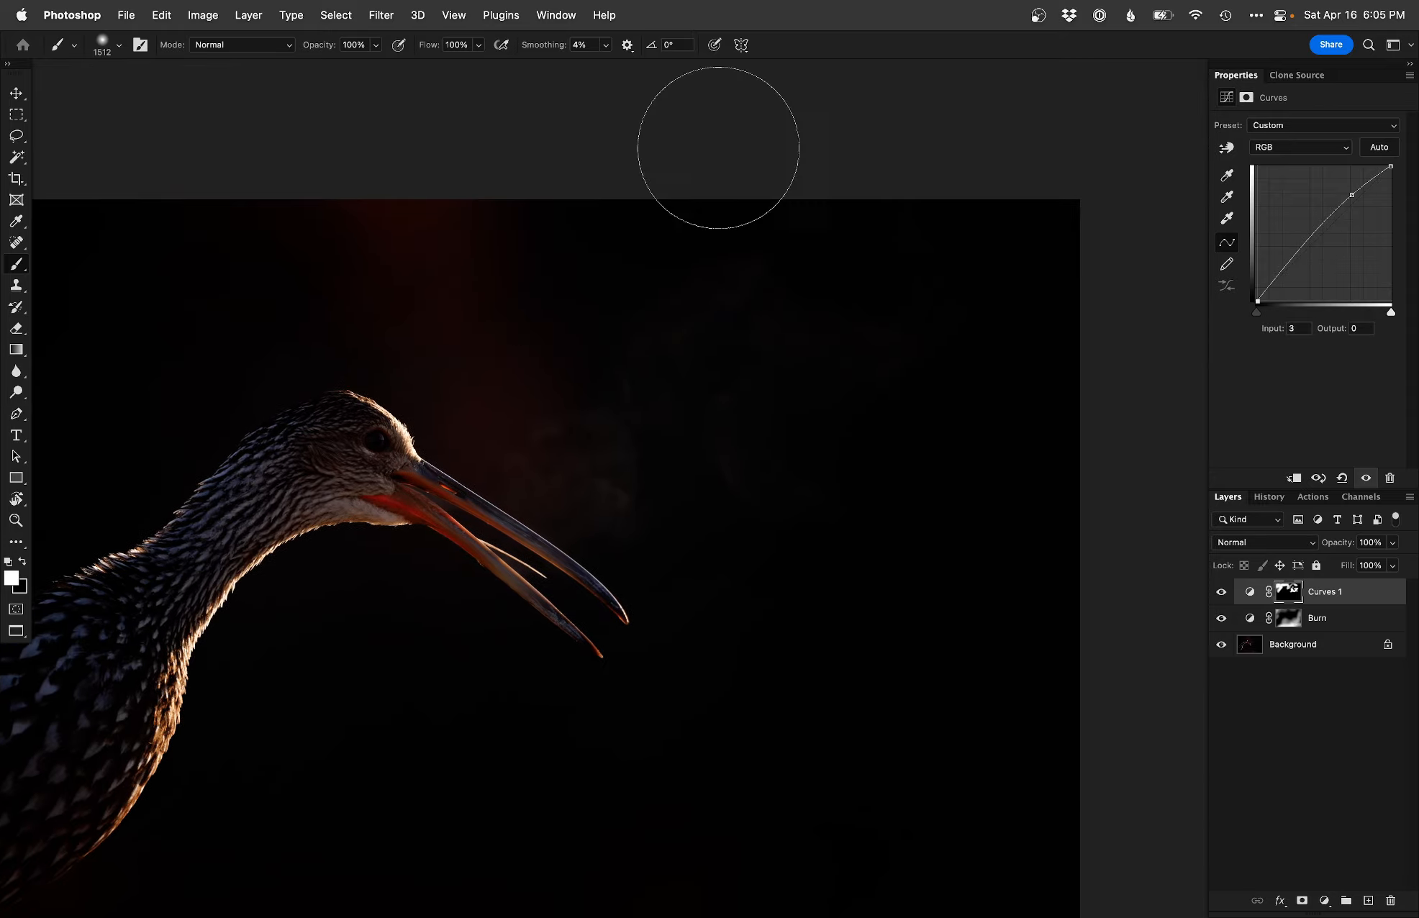
# Step: Refine the Curves 1 mask around the breath beyond the bill with a 1001 px brush and compare the layer on and off
pyautogui.moveTo(1039, 573); pyautogui.dragTo(933, 556)
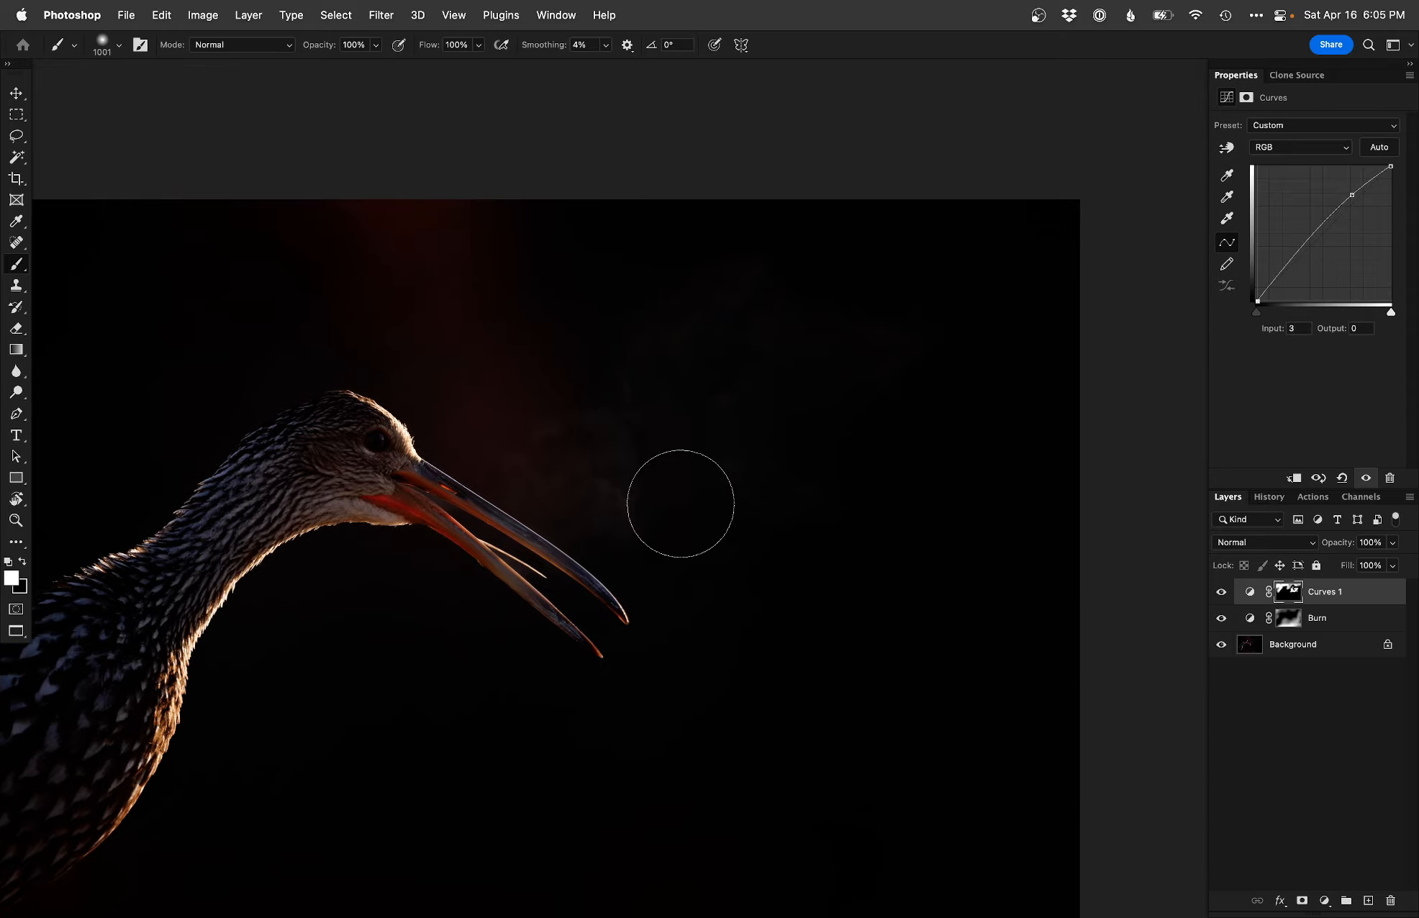
pyautogui.moveTo(706, 634); pyautogui.dragTo(741, 398)
pyautogui.keyDown('super'); pyautogui.click(703, 321); pyautogui.keyUp('super')
pyautogui.moveTo(708, 347); pyautogui.dragTo(683, 401)
pyautogui.keyDown('super'); pyautogui.click(731, 509); pyautogui.keyUp('super')
pyautogui.moveTo(696, 461); pyautogui.dragTo(630, 592)
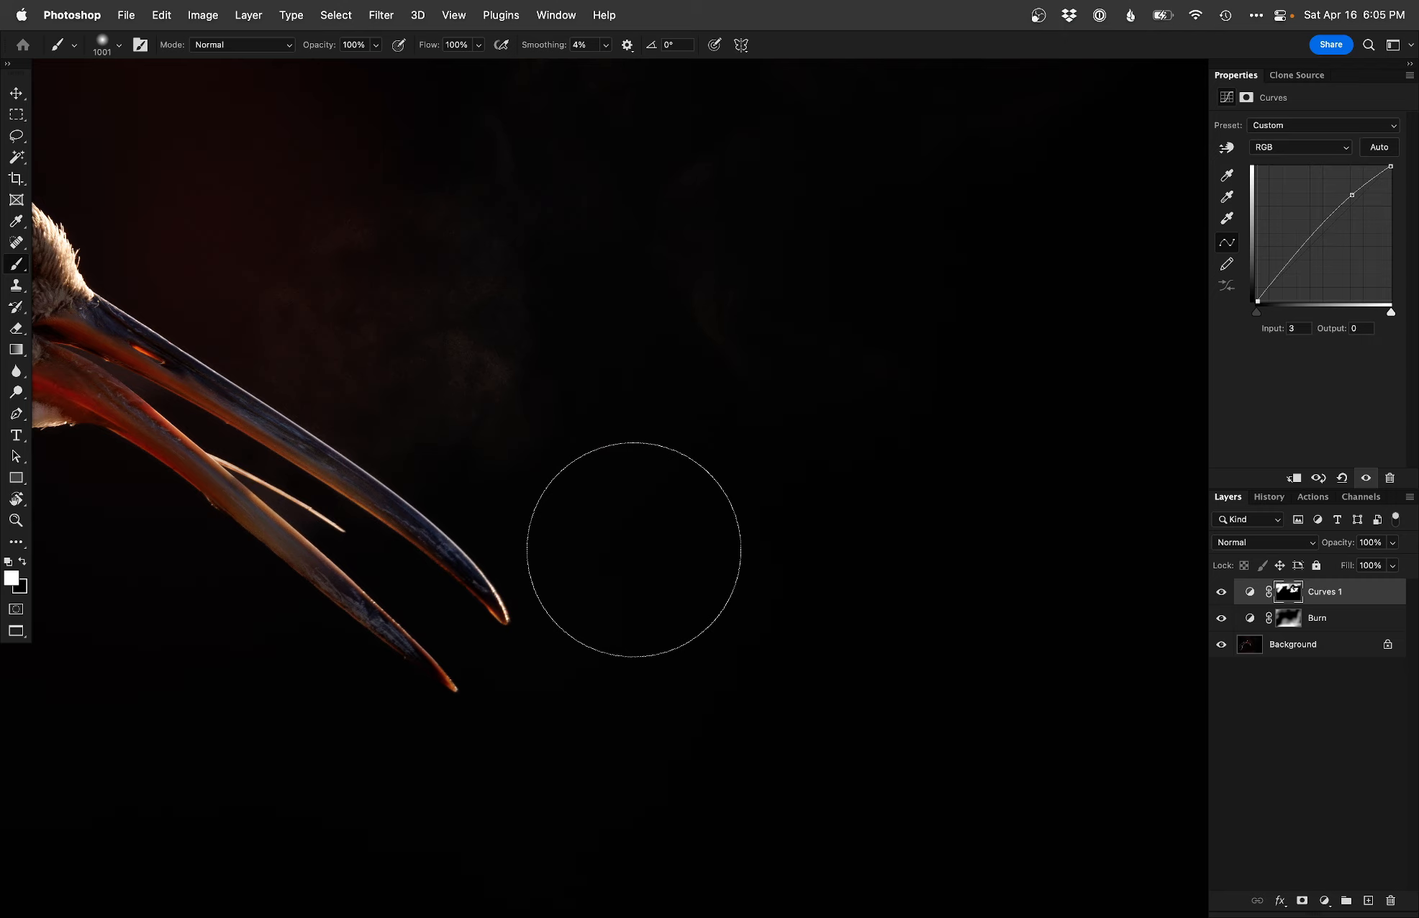
pyautogui.click(1219, 593)
pyautogui.click(1221, 591)
pyautogui.click(1221, 591)
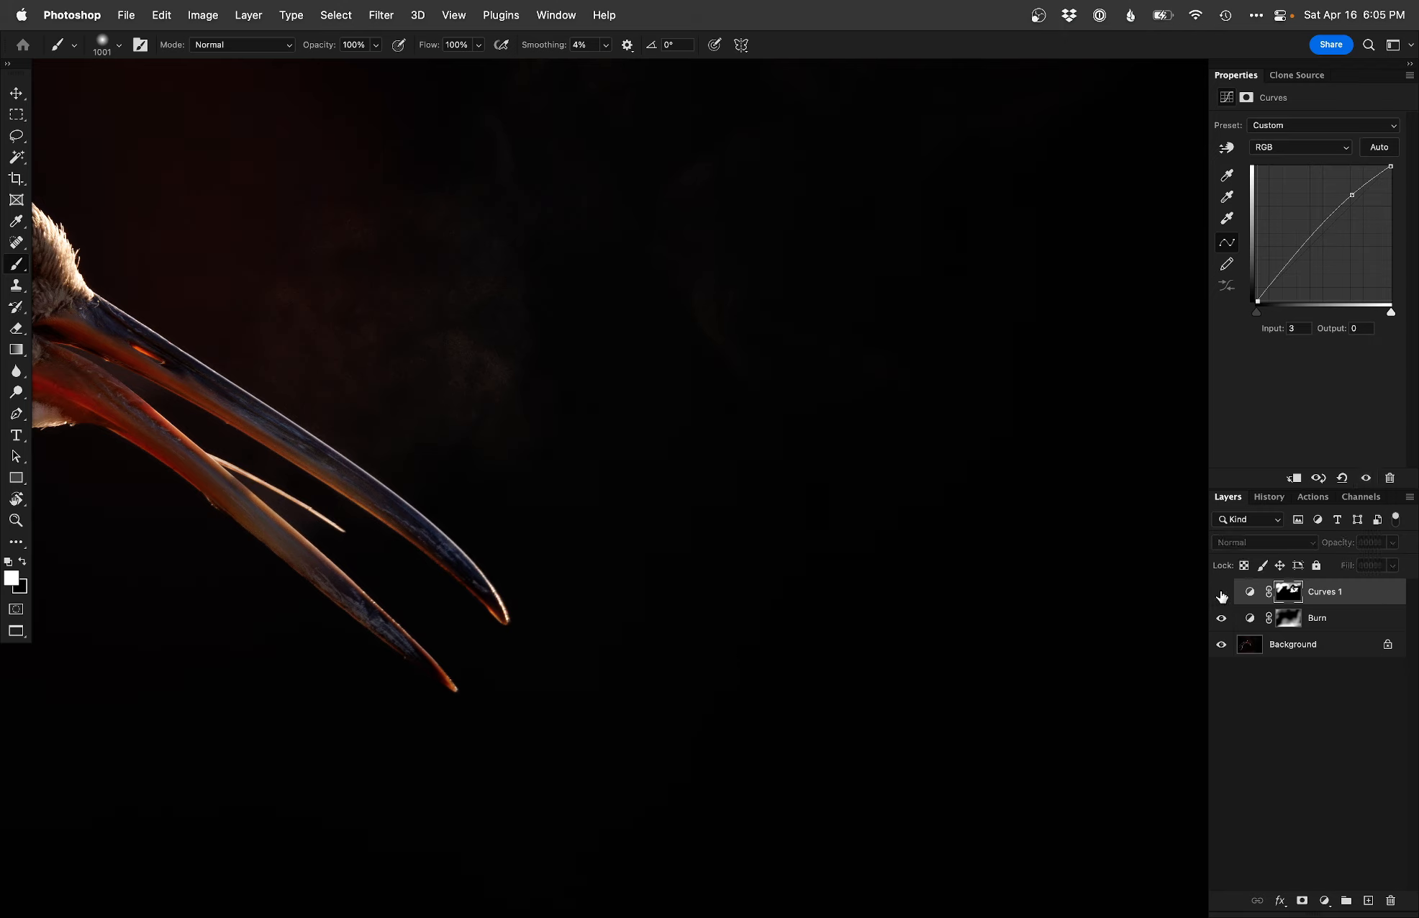
pyautogui.click(1221, 592)
# Step: Add another Curves layer with its black point at 8, invert its mask and paint in the darkening near the breath beside the bill
pyautogui.press('ctrl+super+m')
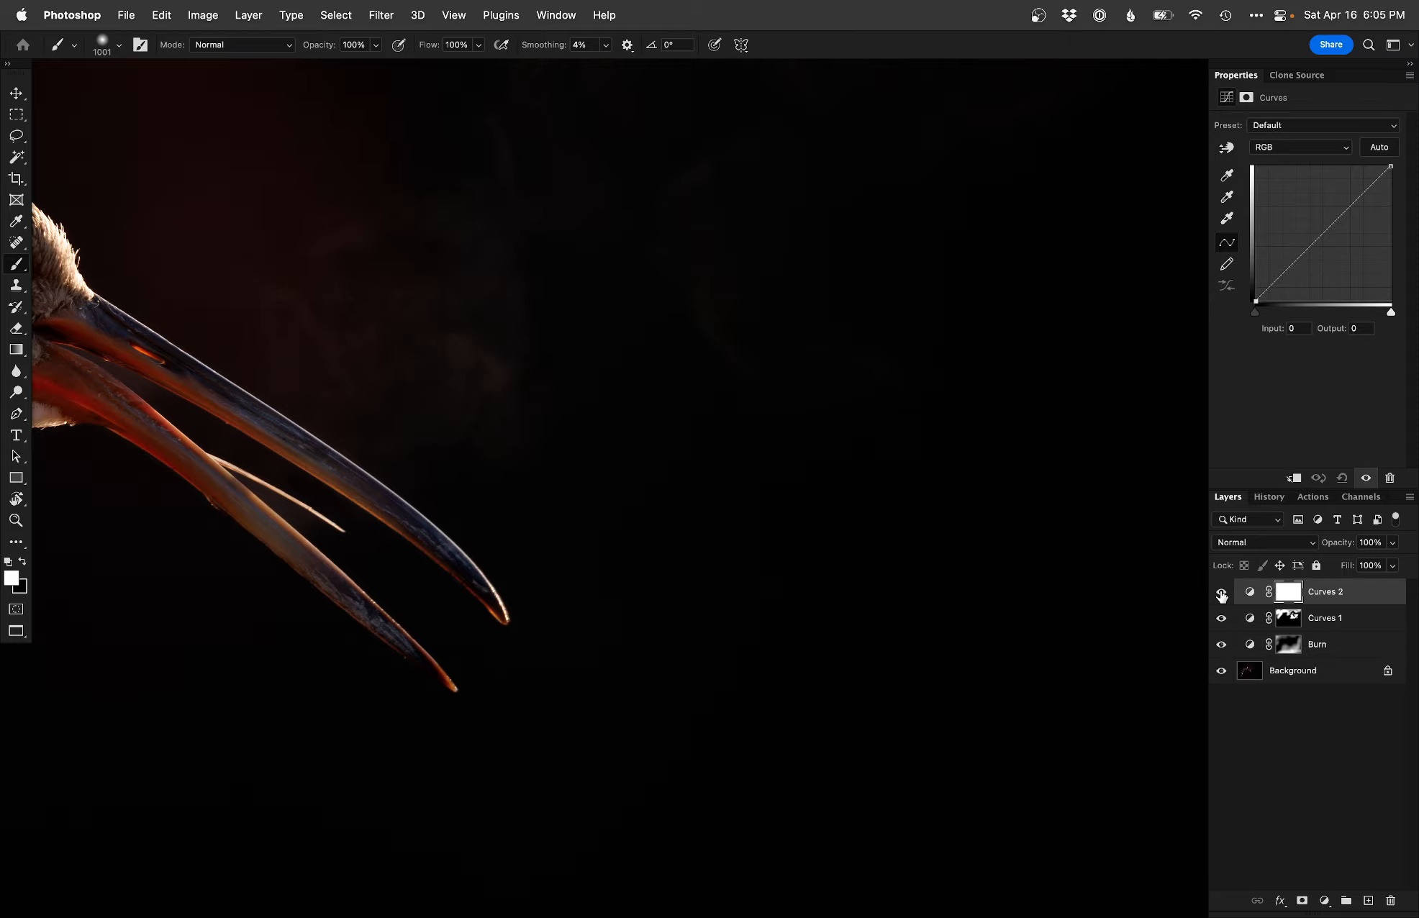
pyautogui.press('super+i')
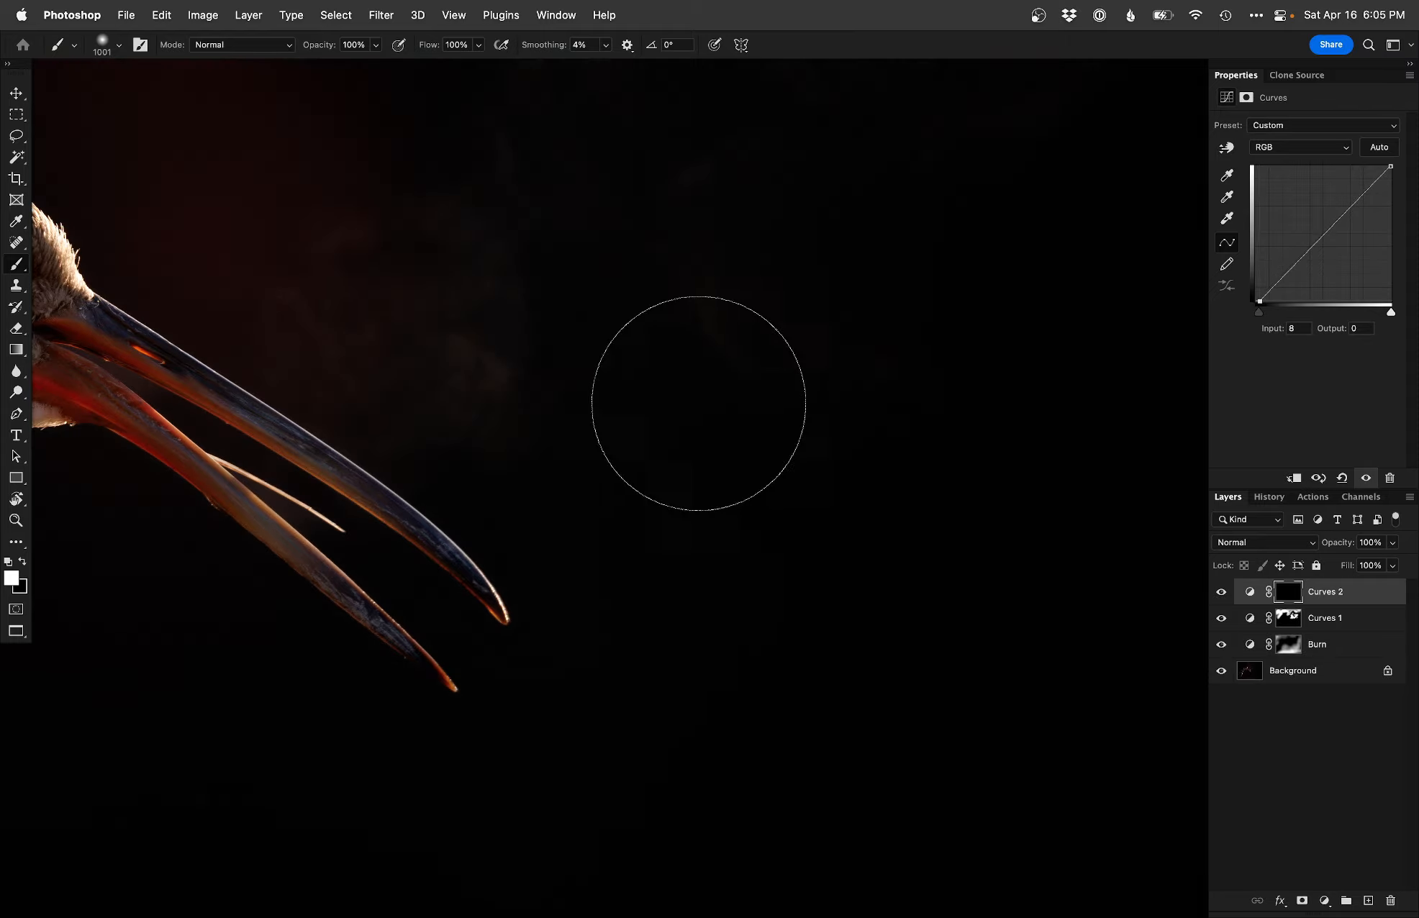
pyautogui.moveTo(658, 372)
pyautogui.mouseDown()
pyautogui.moveTo(563, 358)
pyautogui.moveTo(544, 297)
pyautogui.mouseUp()
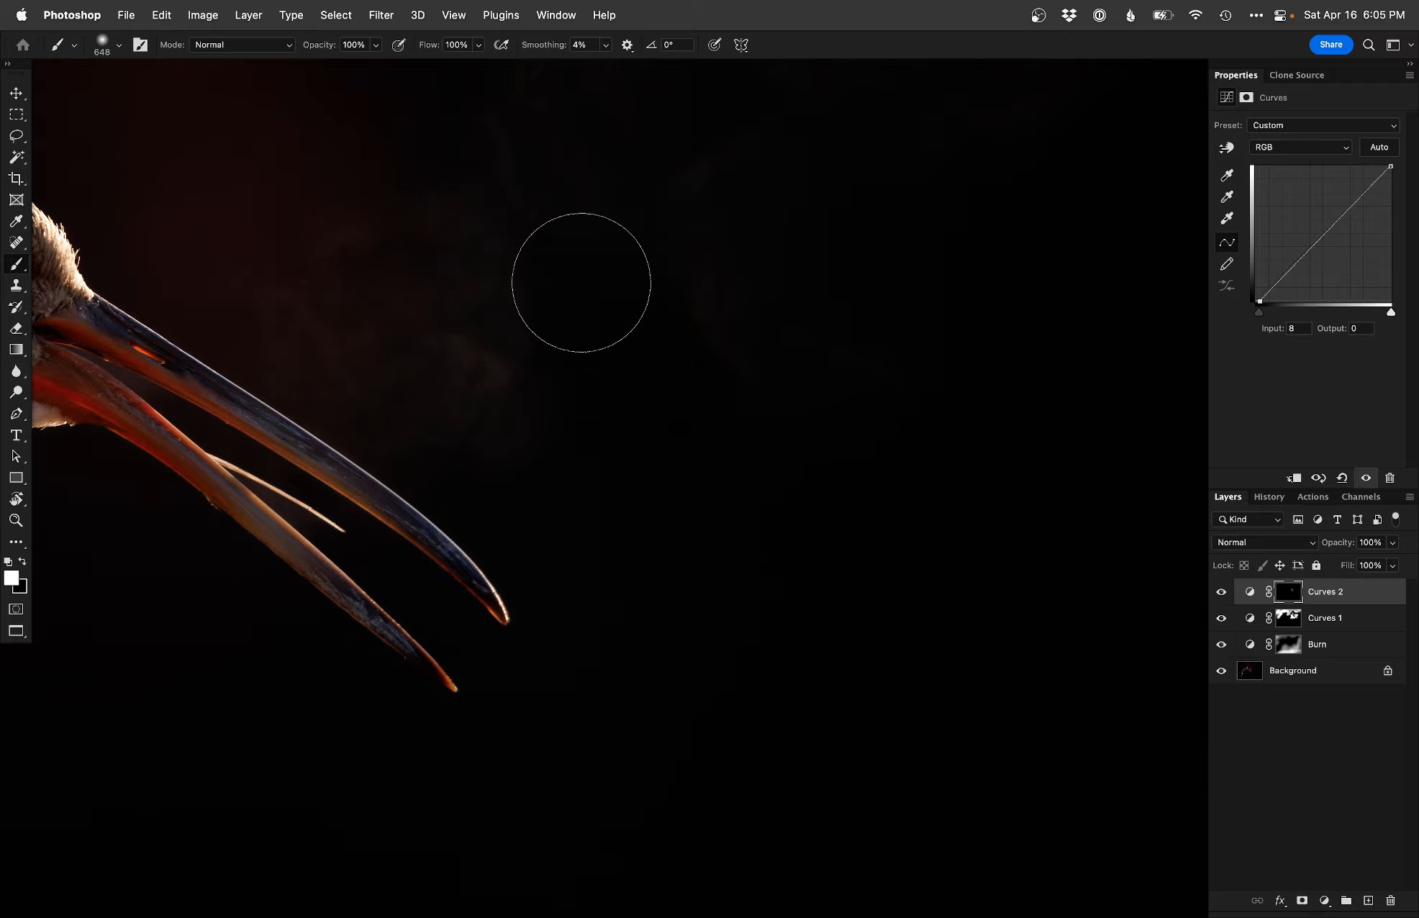
pyautogui.moveTo(459, 548); pyautogui.dragTo(443, 516)
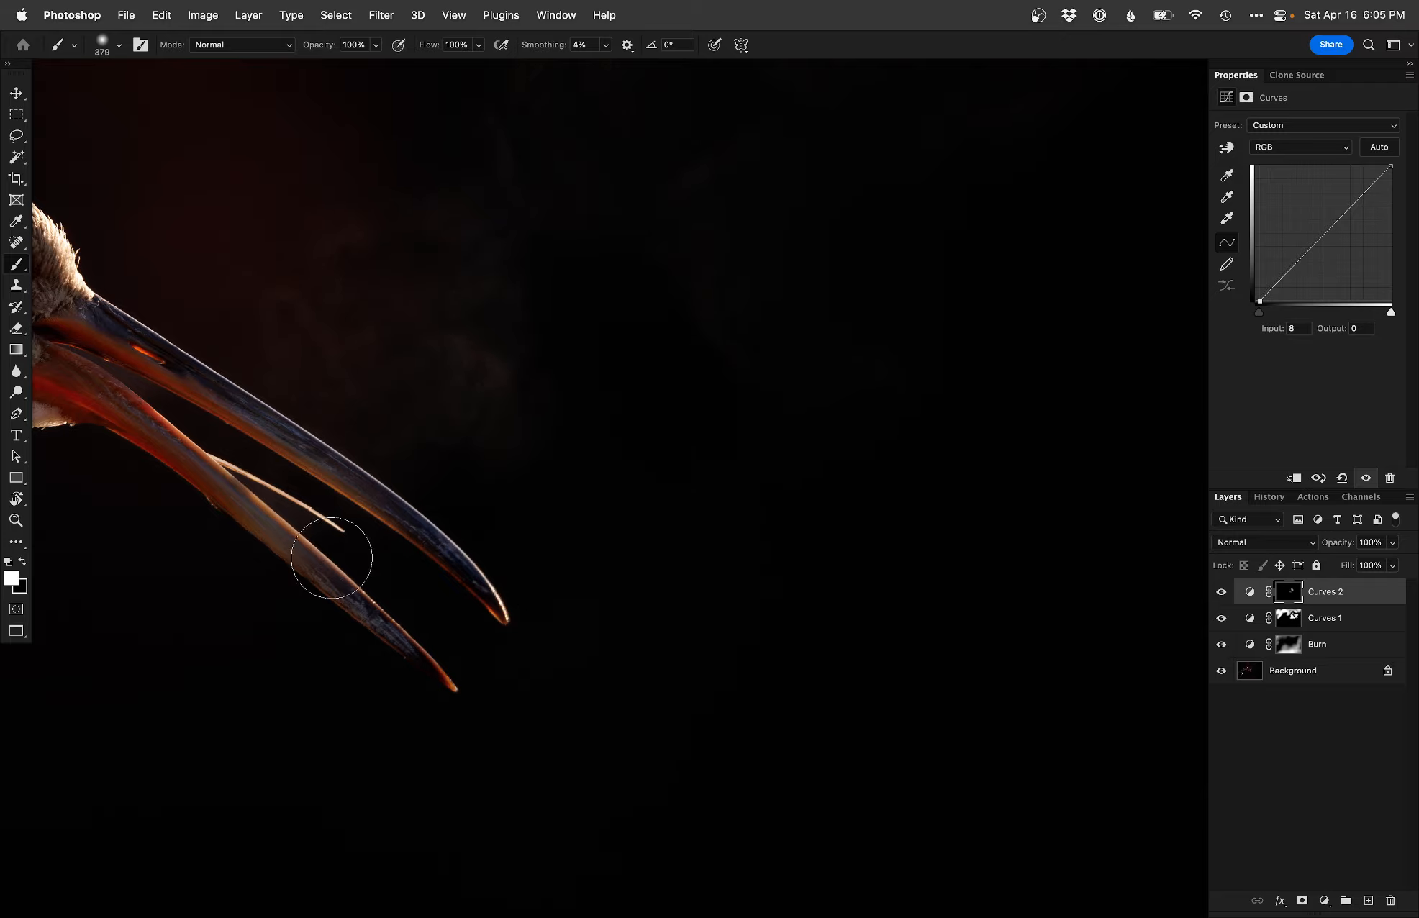
# Step: Paint white on the Curves 2 mask to darken the background around the breath wisps up to the photo's upper edge
pyautogui.moveTo(574, 478); pyautogui.dragTo(454, 587)
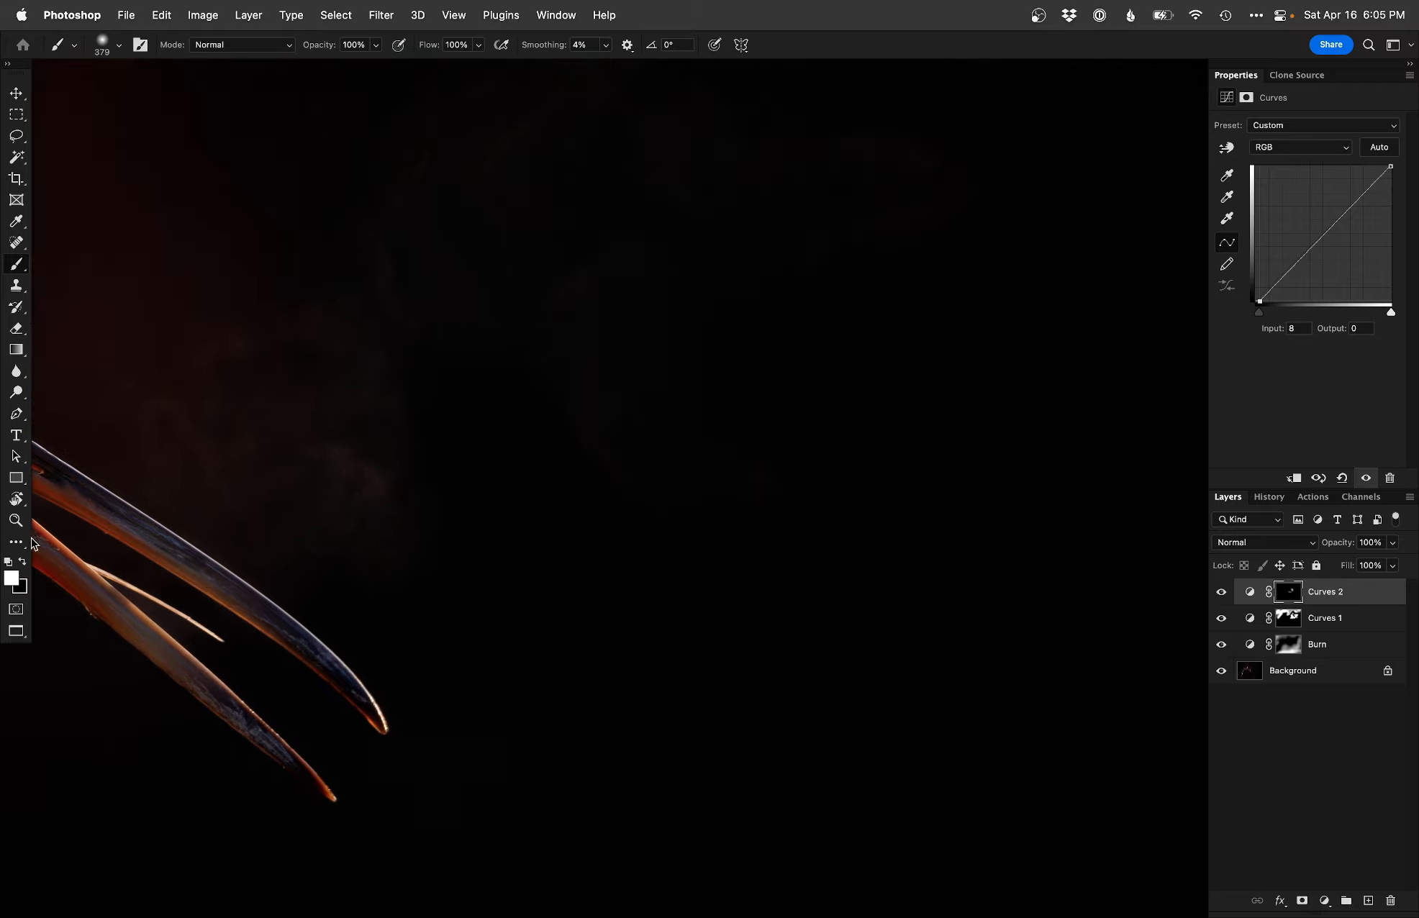
pyautogui.moveTo(482, 446); pyautogui.dragTo(440, 389)
pyautogui.moveTo(764, 574); pyautogui.dragTo(711, 750)
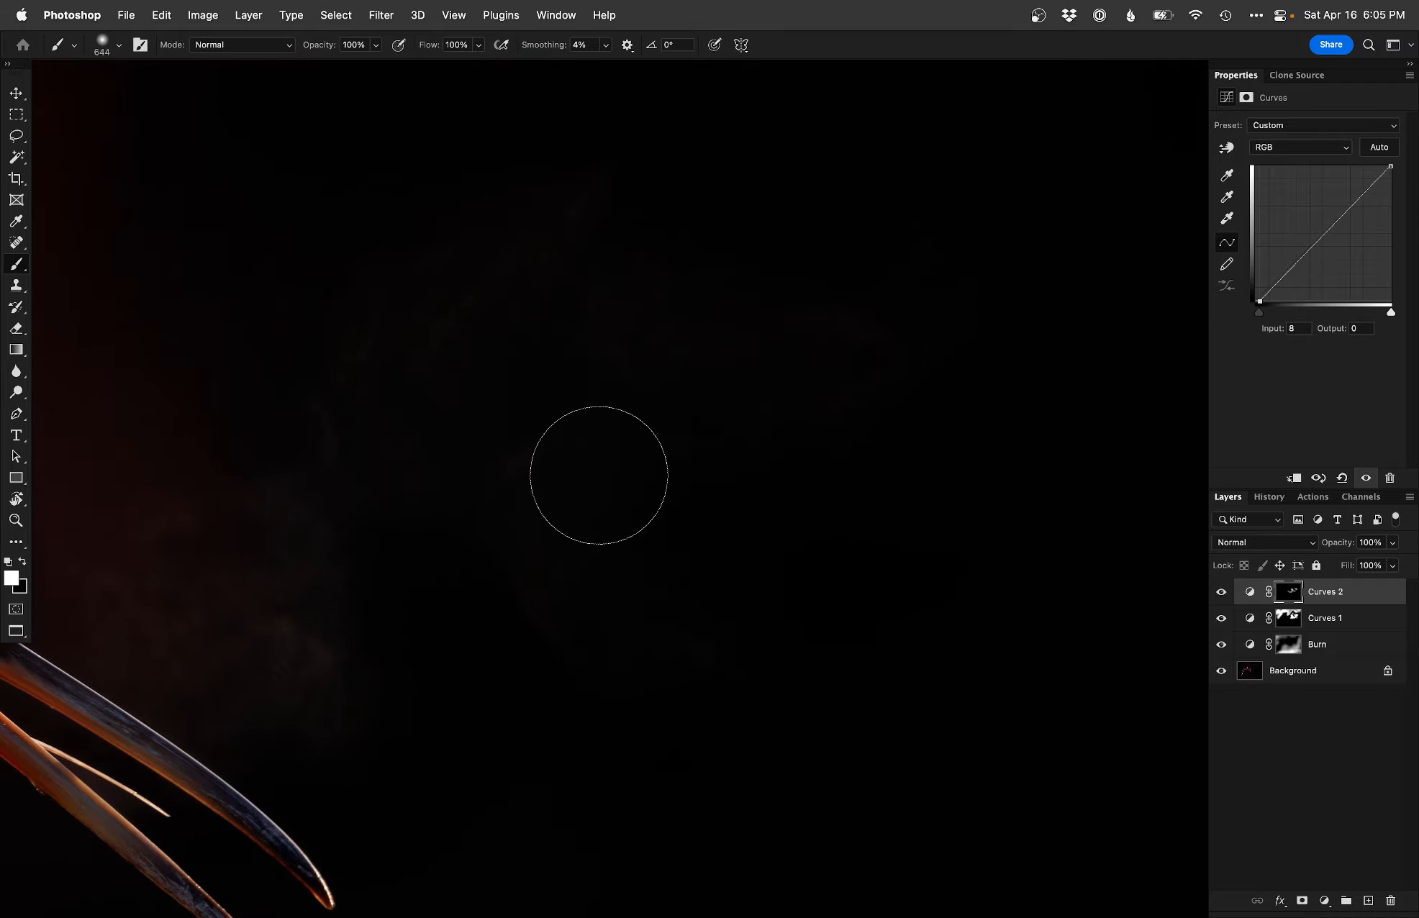
pyautogui.moveTo(599, 475); pyautogui.dragTo(509, 455)
pyautogui.moveTo(748, 315); pyautogui.dragTo(740, 539)
pyautogui.moveTo(699, 459); pyautogui.dragTo(746, 459)
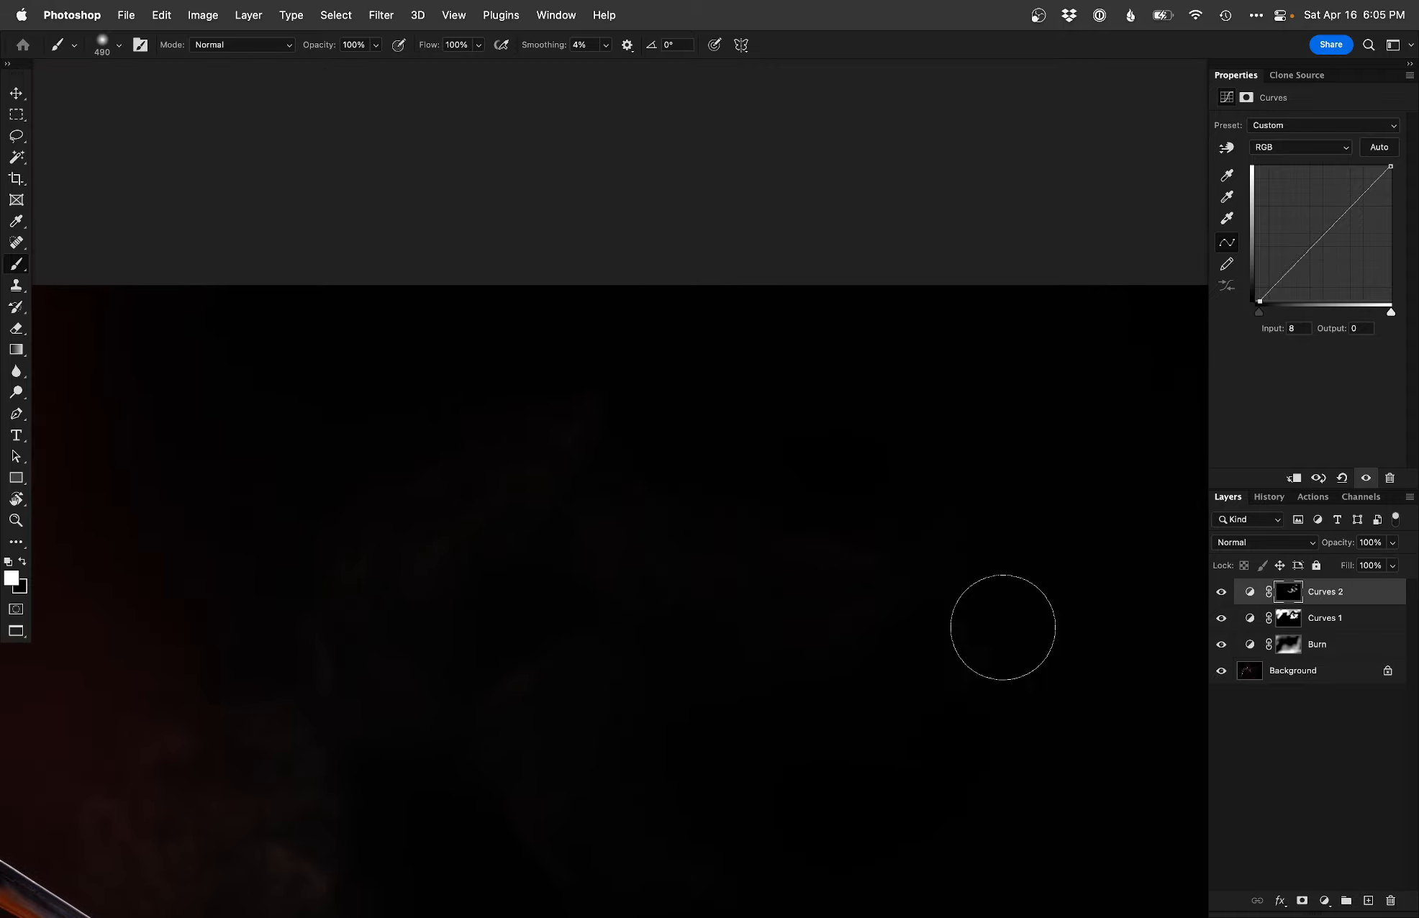
pyautogui.moveTo(316, 635)
pyautogui.mouseDown()
pyautogui.moveTo(463, 493)
pyautogui.moveTo(649, 440)
pyautogui.moveTo(687, 450)
pyautogui.mouseUp()
# Step: Compare the whole image with the Curves 2 darkening on and off
pyautogui.press('x')
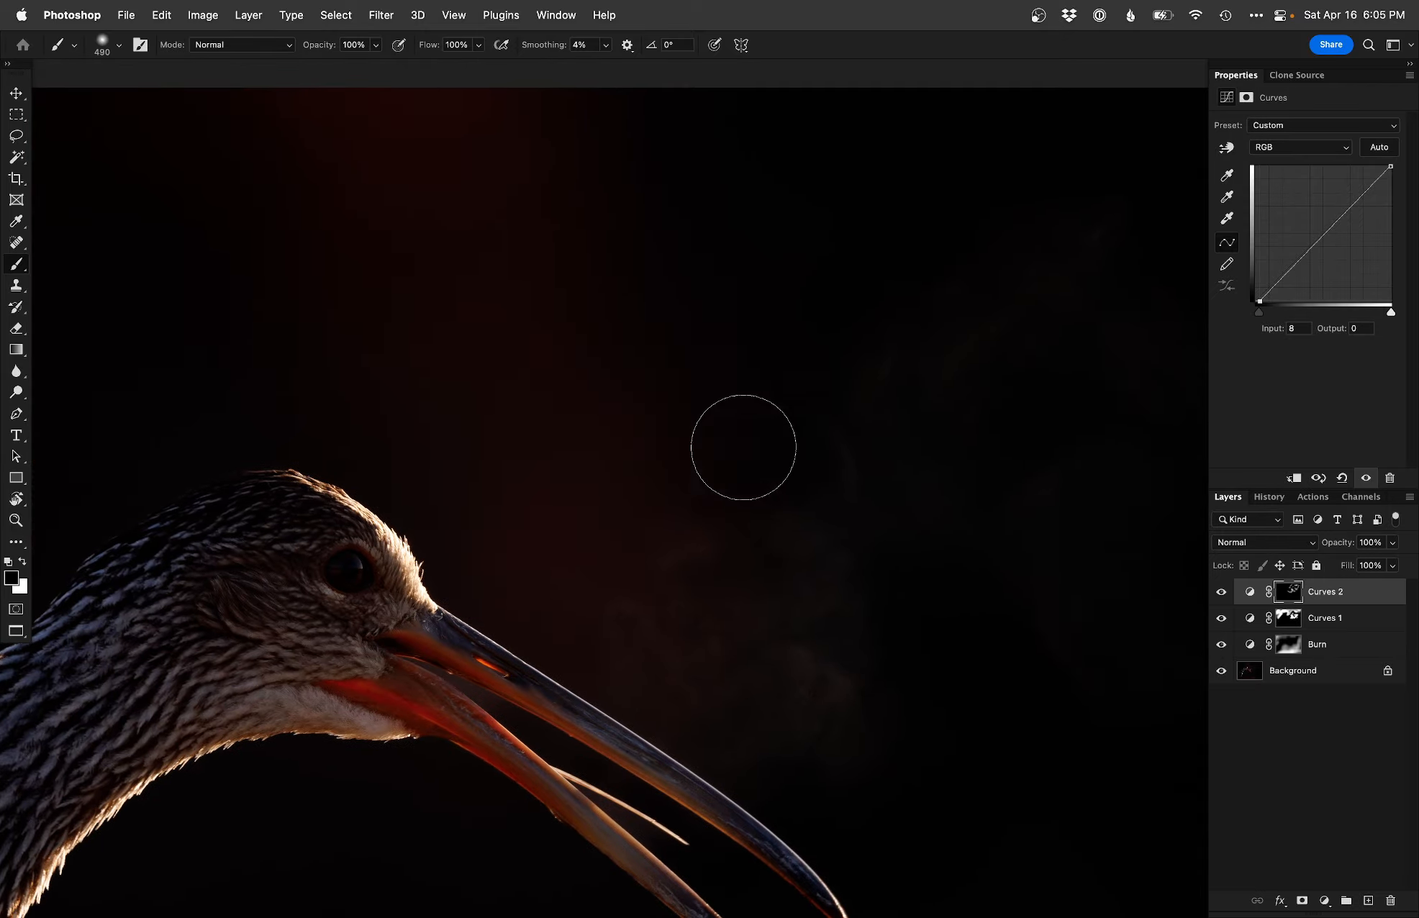
pyautogui.press('super+0')
pyautogui.moveTo(1163, 463); pyautogui.dragTo(839, 475)
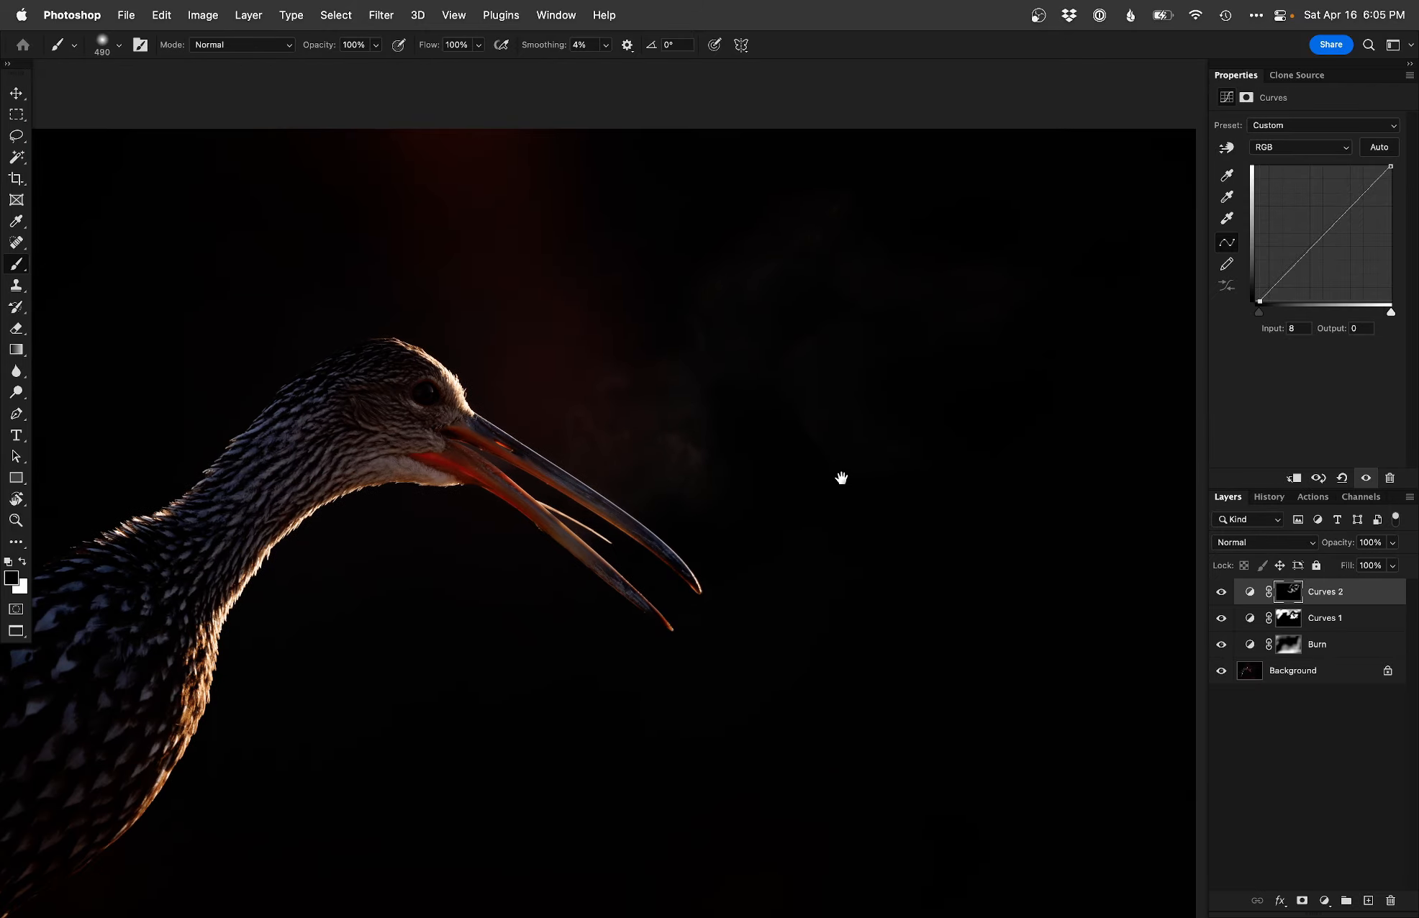
pyautogui.click(1221, 591)
pyautogui.click(1221, 591)
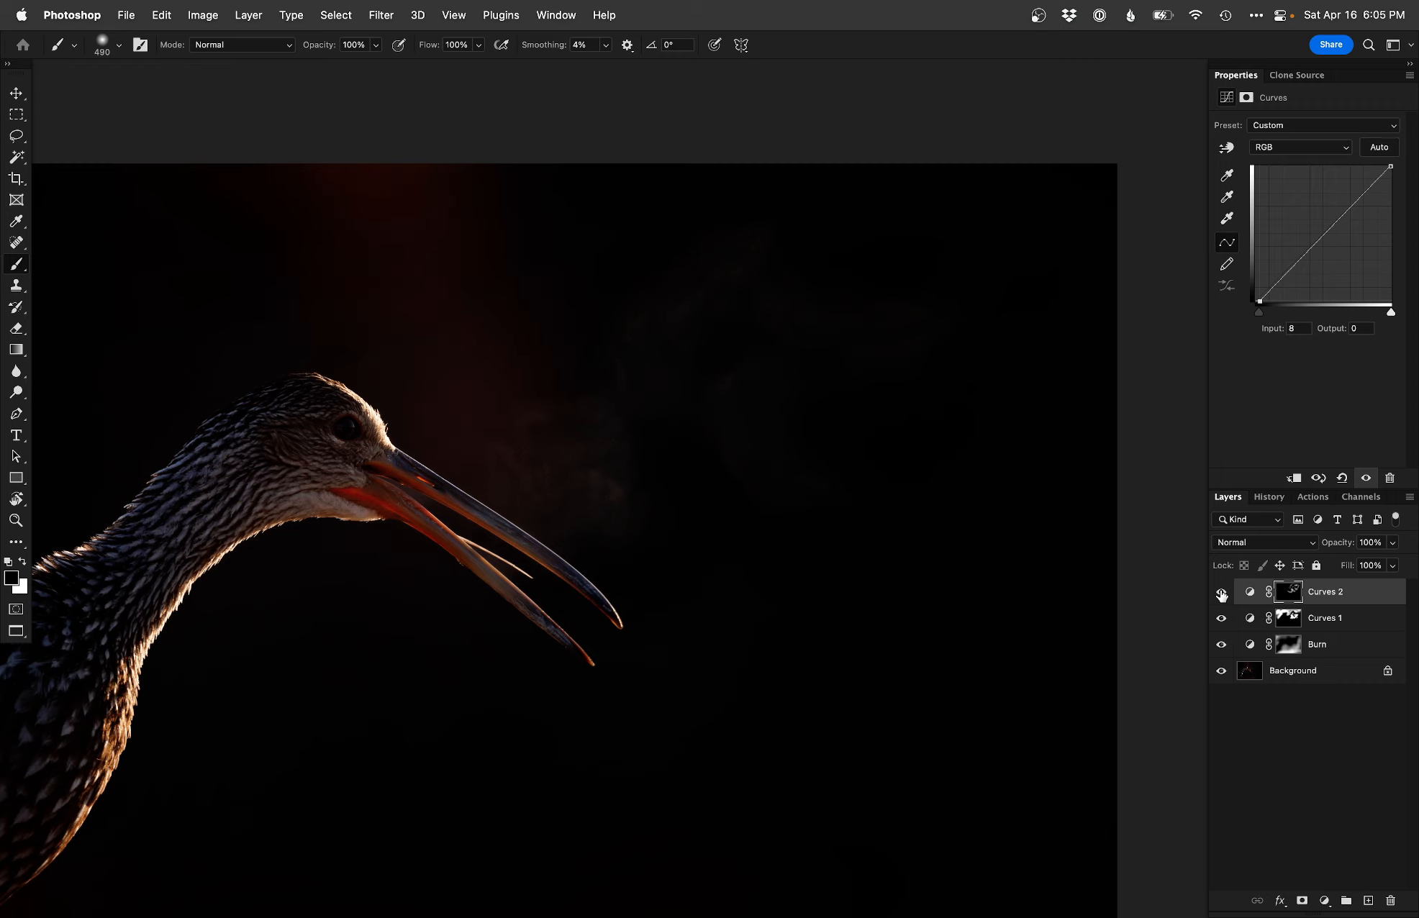
pyautogui.click(1221, 591)
pyautogui.click(1221, 591)
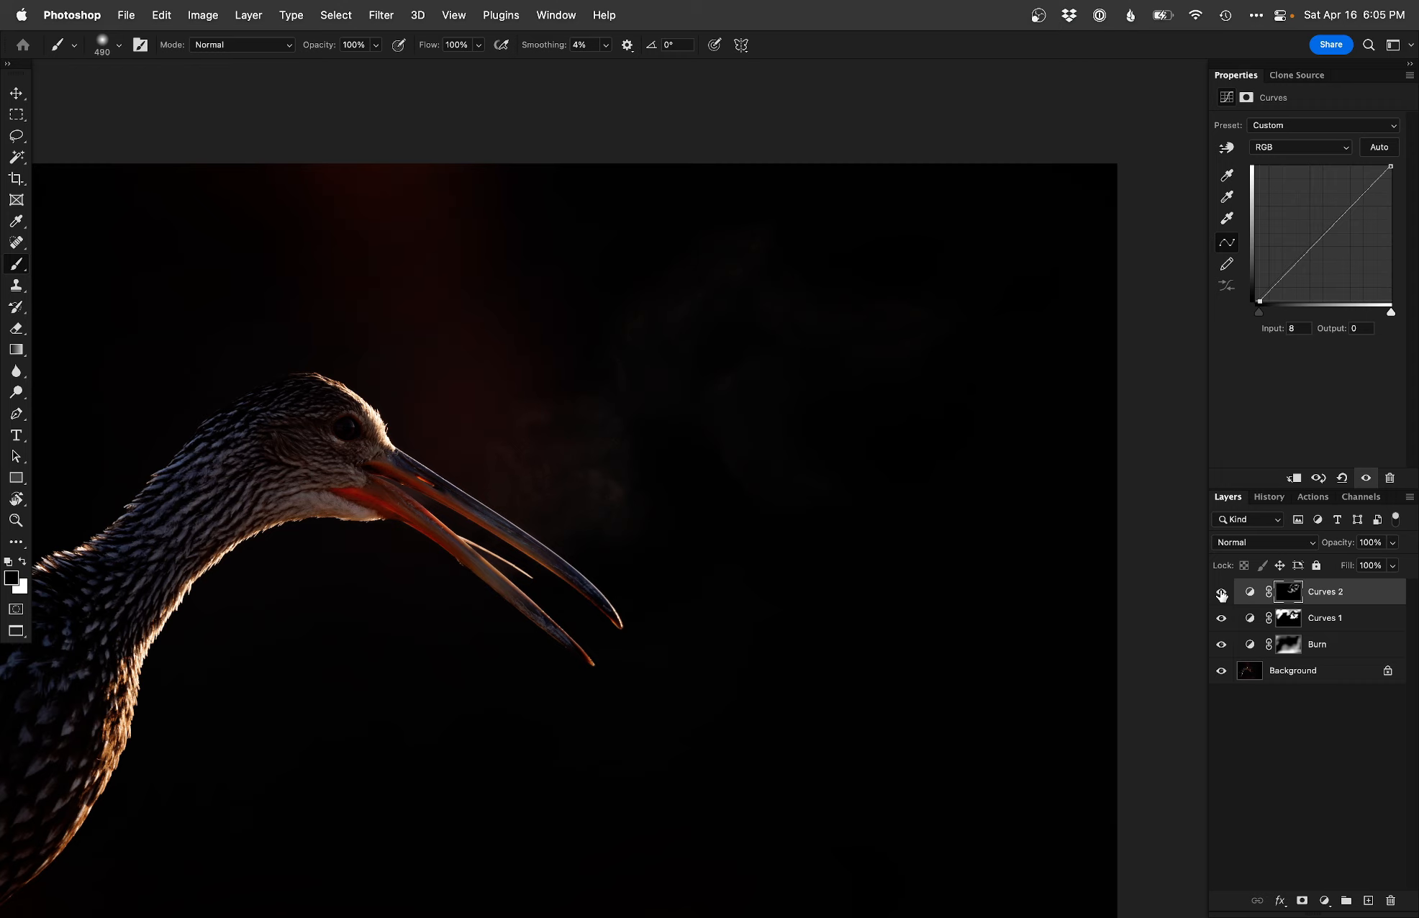
pyautogui.rightClick(742, 379)
pyautogui.write('32')
pyautogui.press('Return')
pyautogui.hscroll(-5, 698, 691)
pyautogui.scroll(-1, 684, 561)
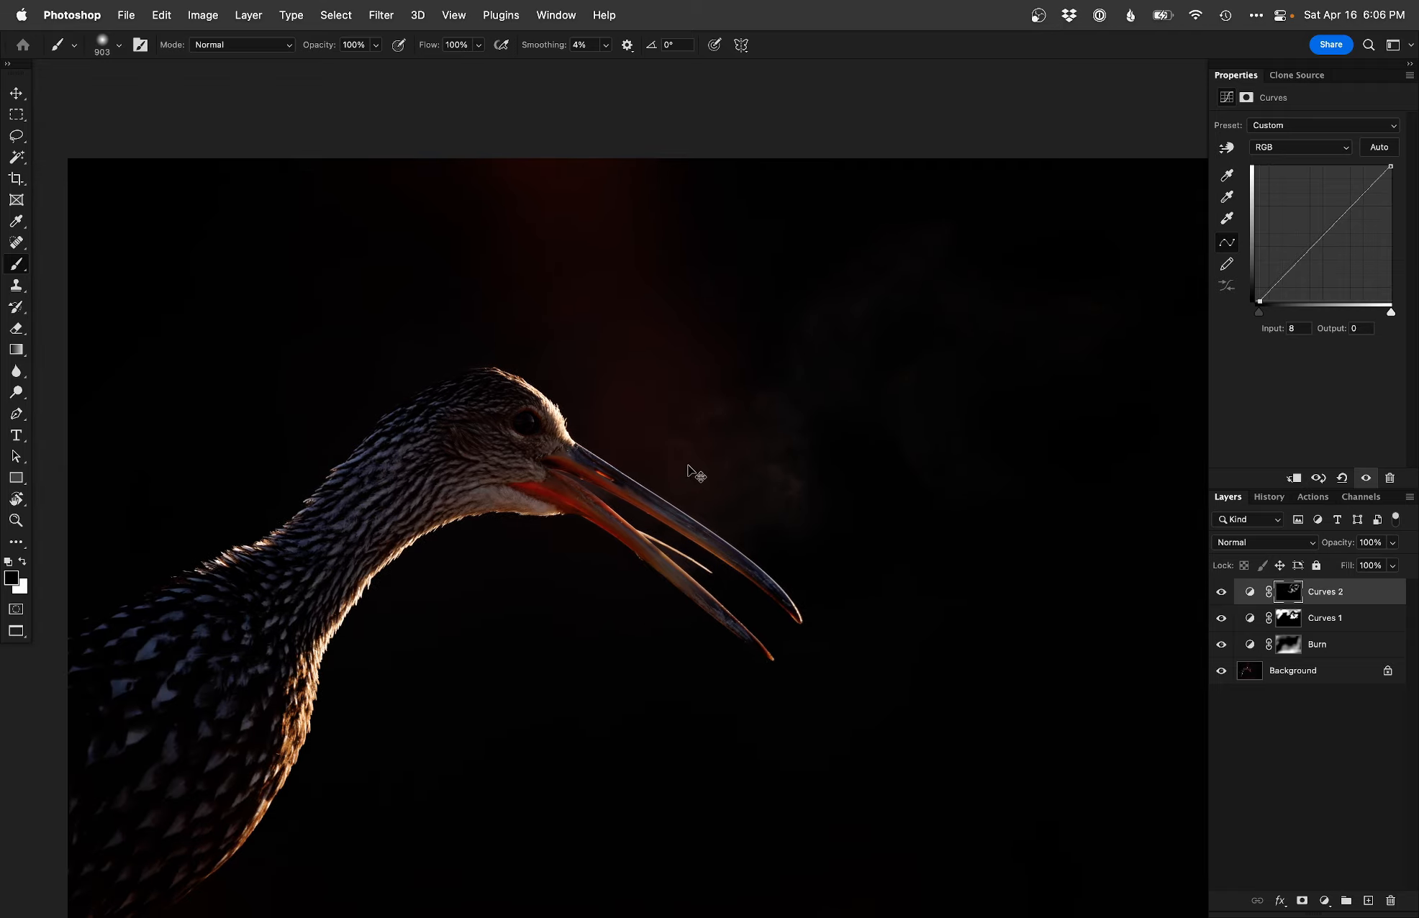
# Step: Add a Dodge curves layer and brighten the bird's eye by painting its mask with a 27 px white brush
pyautogui.press('super+F2')
pyautogui.moveTo(524, 430)
pyautogui.mouseDown()
pyautogui.moveTo(550, 416)
pyautogui.moveTo(250, 424)
pyautogui.mouseUp()
pyautogui.moveTo(581, 406); pyautogui.dragTo(541, 408)
pyautogui.moveTo(541, 411); pyautogui.dragTo(499, 408)
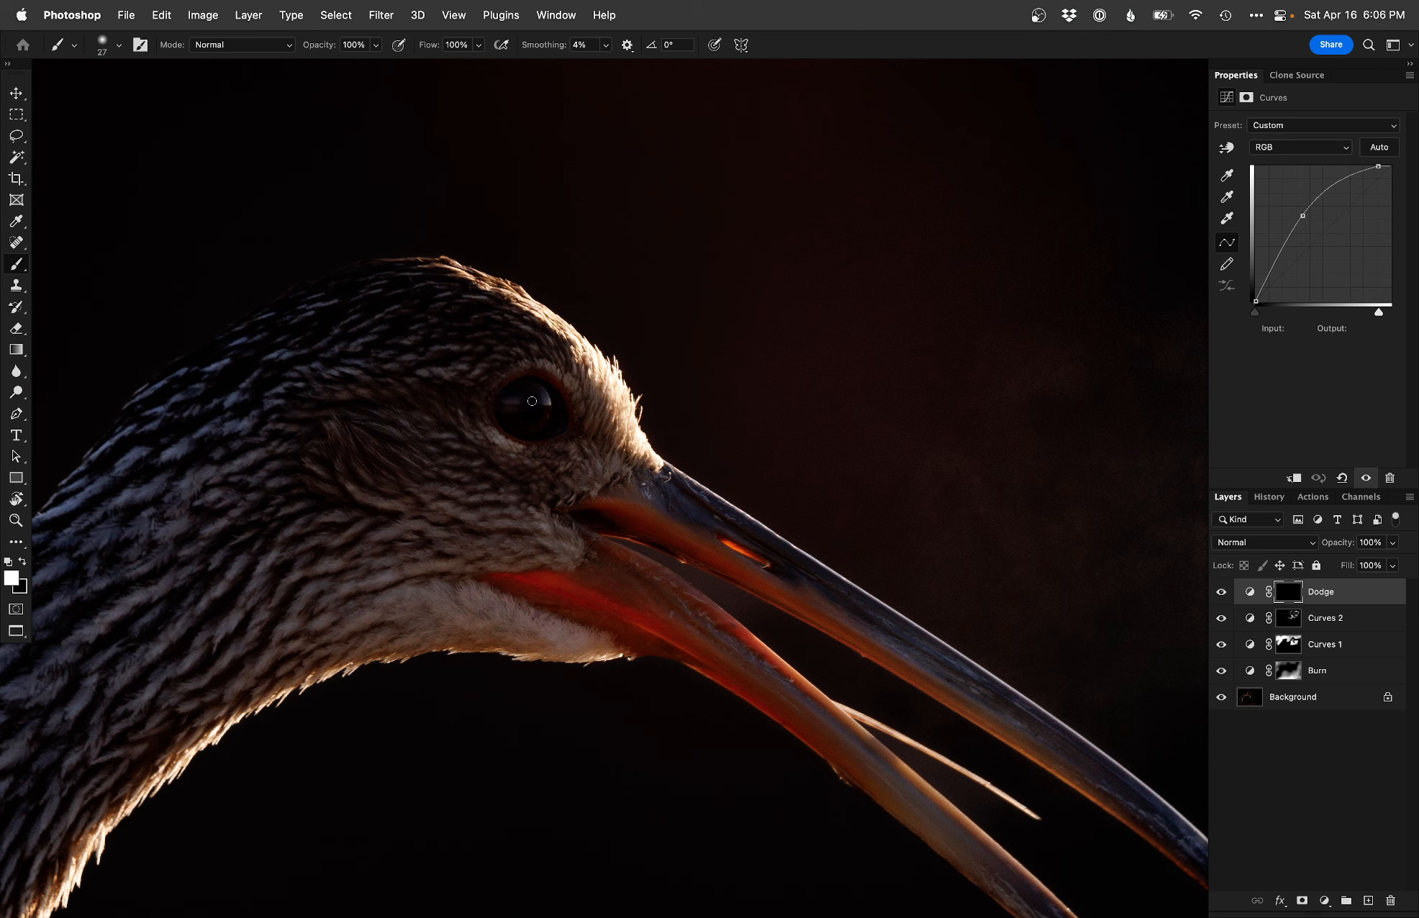
pyautogui.keyDown('alt'); pyautogui.keyDown('super'); pyautogui.click(526, 418); pyautogui.keyUp('super'); pyautogui.keyUp('alt')
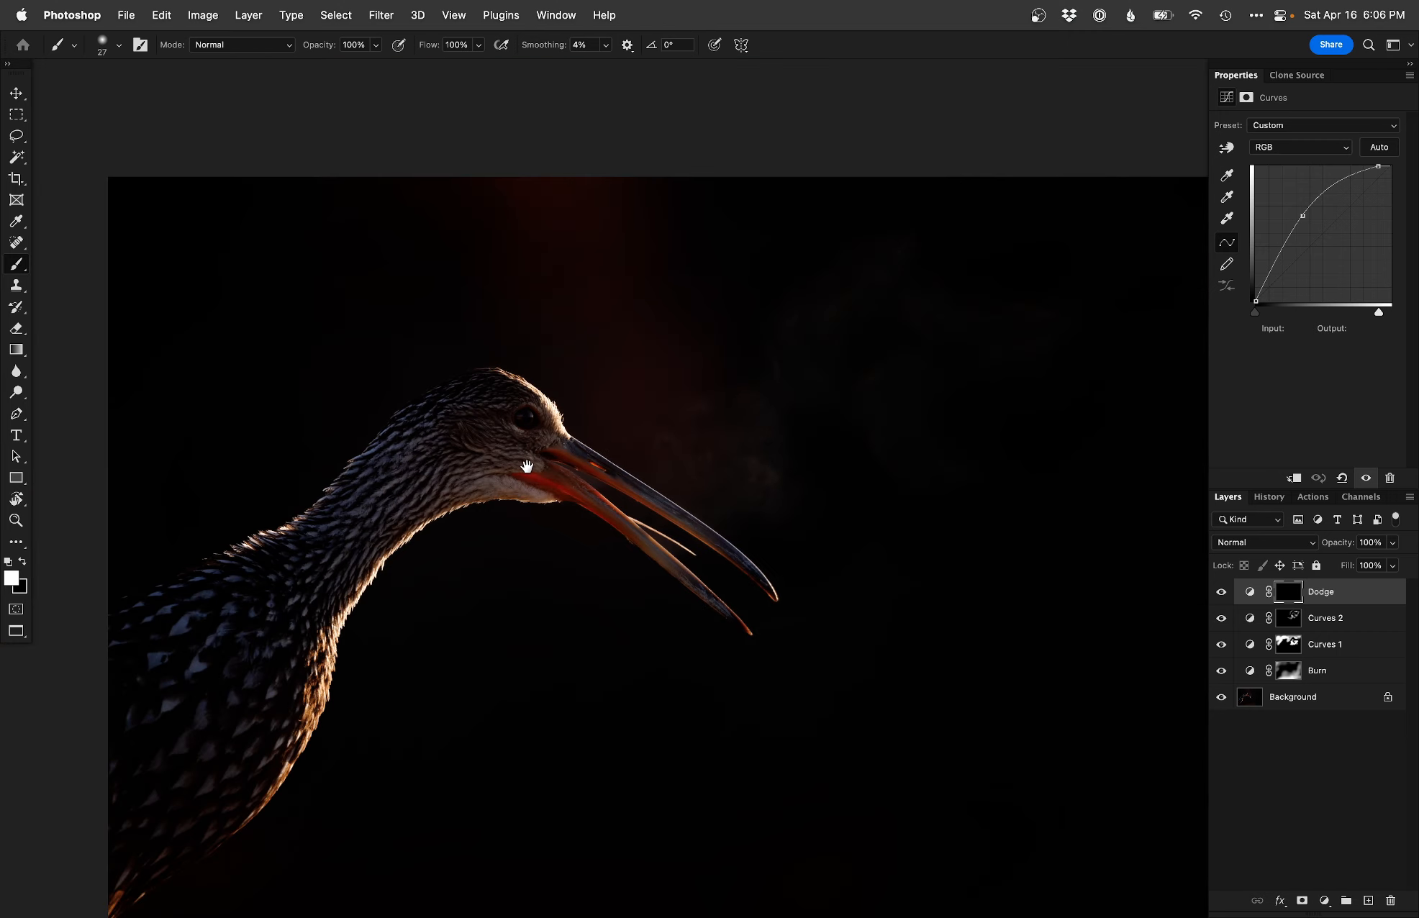
pyautogui.moveTo(515, 477); pyautogui.dragTo(542, 405)
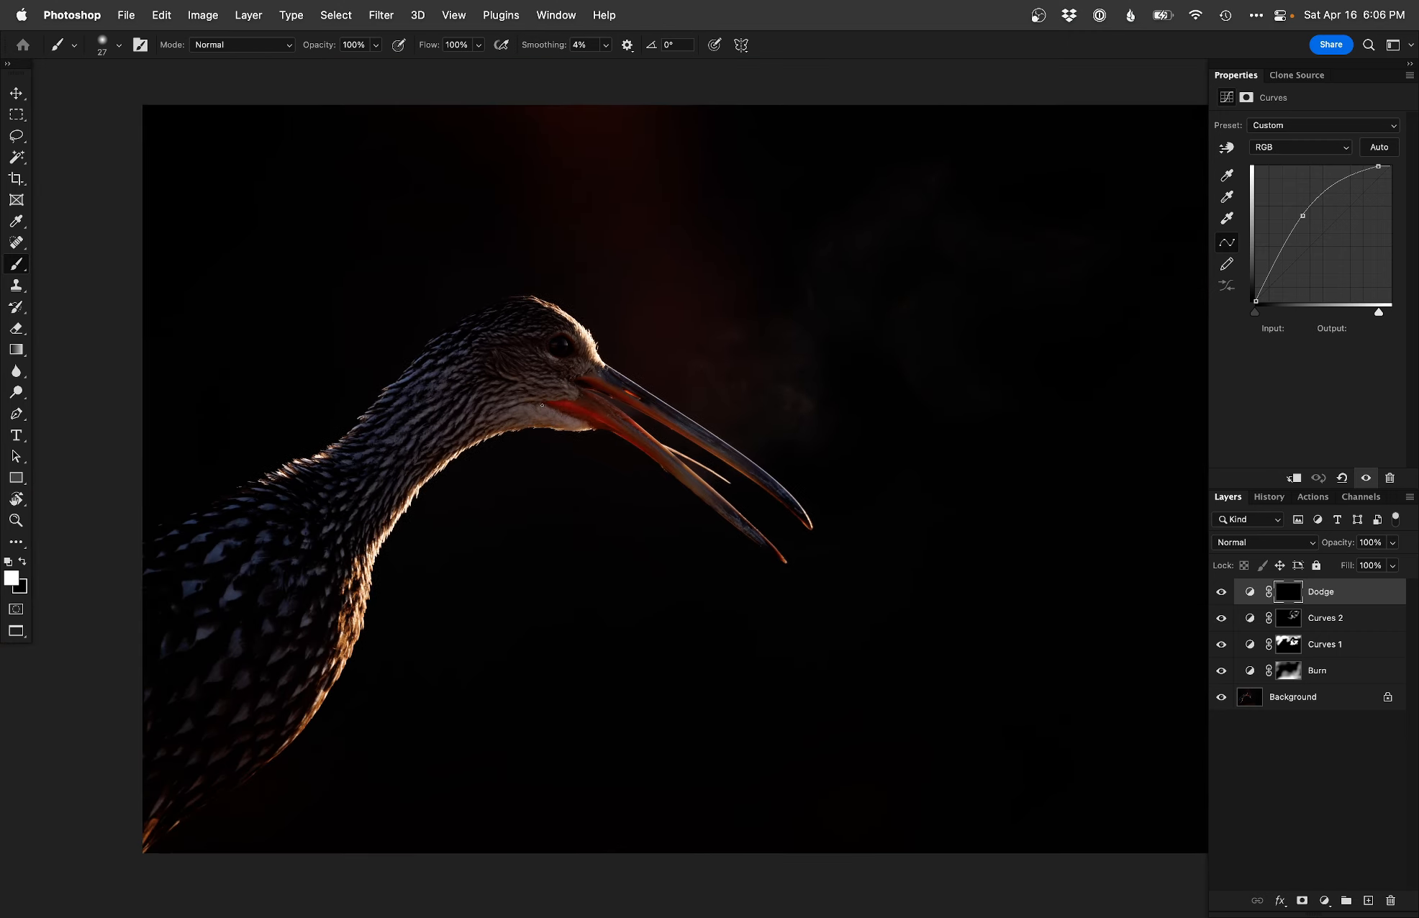
# Step: Add a Hue/Saturation layer, sample the blue cast on the body feathers, and set the Blues saturation to -95
pyautogui.moveTo(276, 556); pyautogui.dragTo(610, 573)
pyautogui.press('ctrl+super+u')
pyautogui.press('Return')
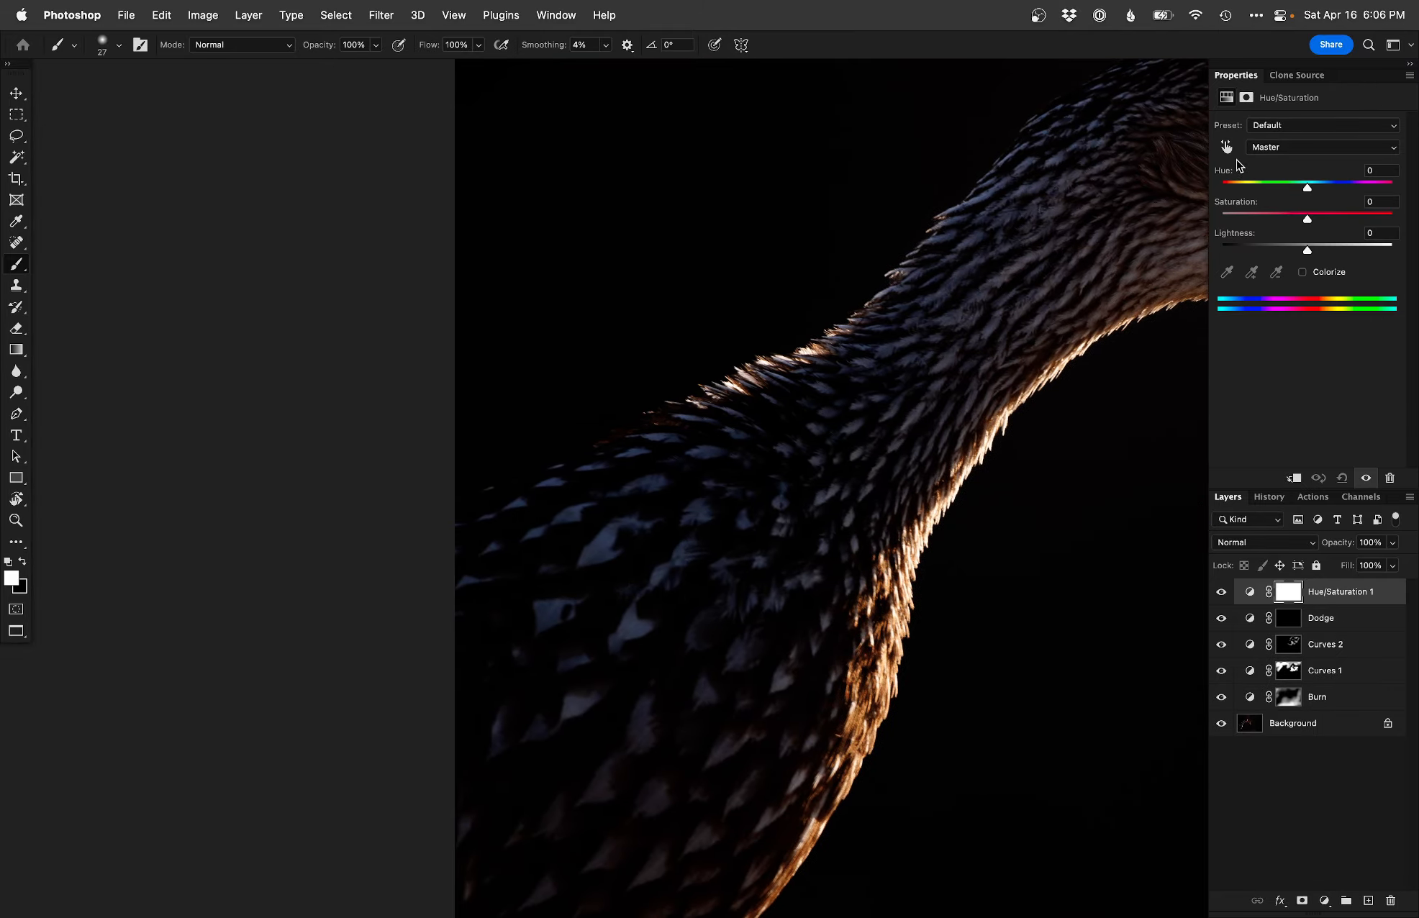
pyautogui.click(1226, 146)
pyautogui.moveTo(626, 642); pyautogui.dragTo(526, 675)
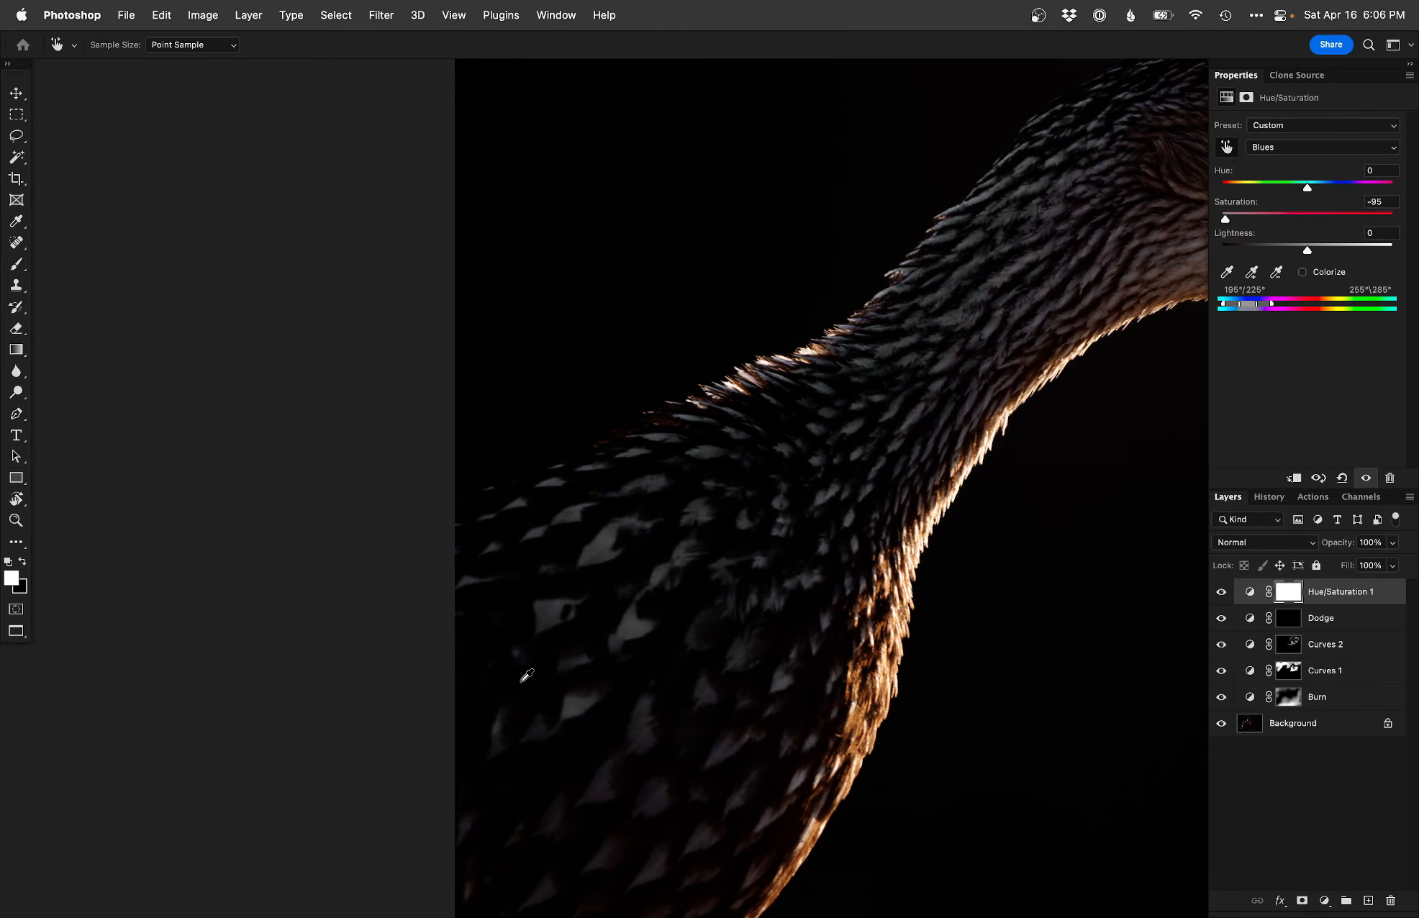
# Step: Invert the Hue/Saturation 1 mask and paint white with a 1020 px brush over the bird's neck and body to desaturate the blue feathers
pyautogui.hotkey('ctrl', 'i')
pyautogui.press('b')
pyautogui.keyDown('ctrl'); pyautogui.keyDown('alt'); pyautogui.moveTo(932, 544); pyautogui.dragTo(1063, 454); pyautogui.keyUp('alt'); pyautogui.keyUp('ctrl')
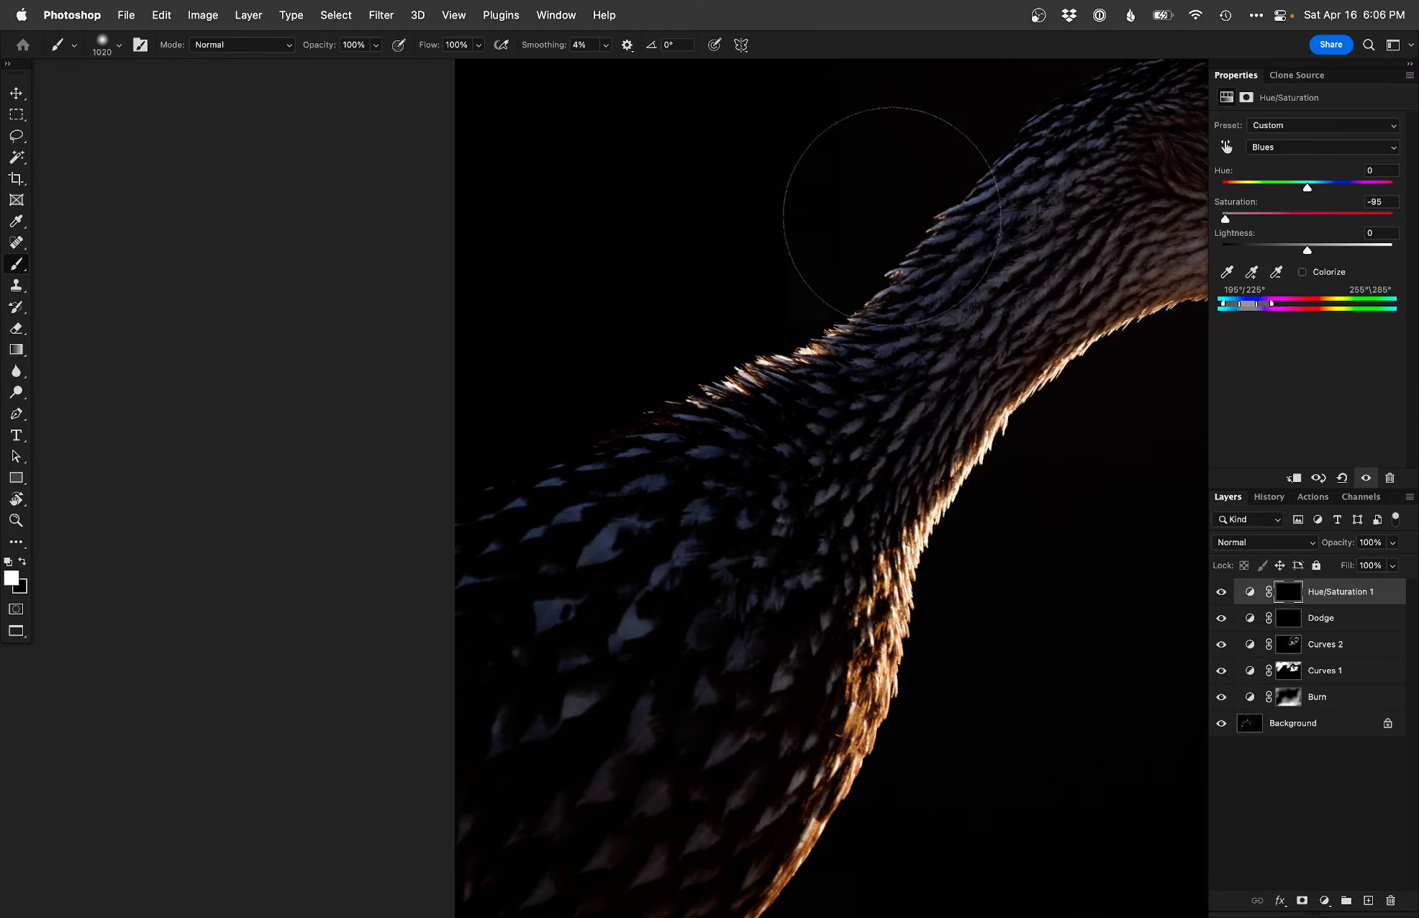
pyautogui.moveTo(1010, 190)
pyautogui.mouseDown()
pyautogui.moveTo(744, 422)
pyautogui.moveTo(609, 719)
pyautogui.moveTo(752, 743)
pyautogui.mouseUp()
pyautogui.moveTo(867, 735); pyautogui.dragTo(579, 538)
pyautogui.press('super+minus')
pyautogui.moveTo(560, 420); pyautogui.dragTo(449, 635)
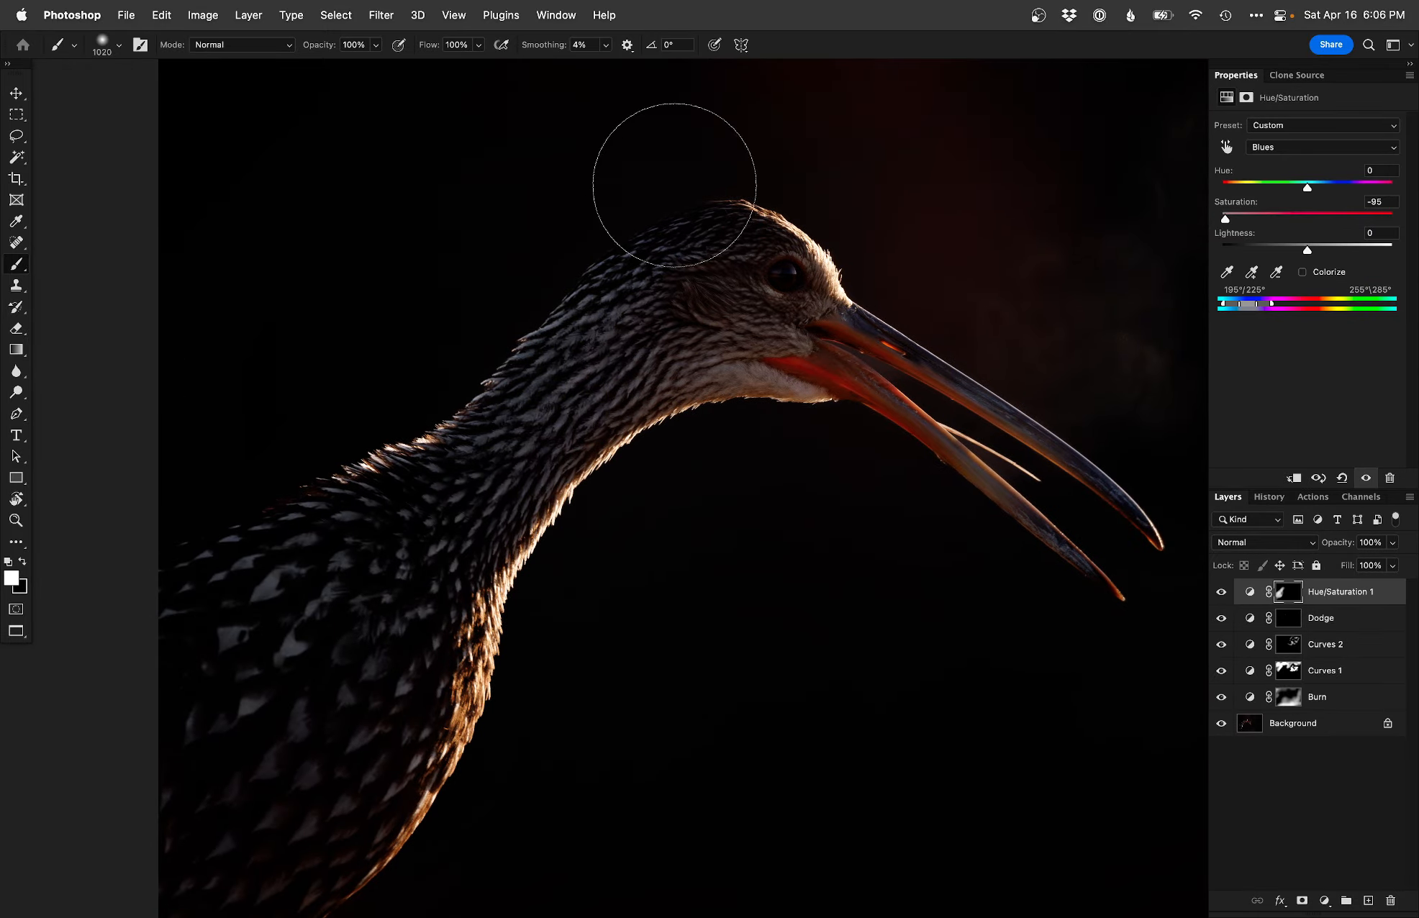
pyautogui.press('super+minus')
pyautogui.moveTo(606, 660); pyautogui.dragTo(549, 680)
# Step: Check the Hue/Saturation 1 mask on its own and reduce the layer's opacity to 80%
pyautogui.press('v')
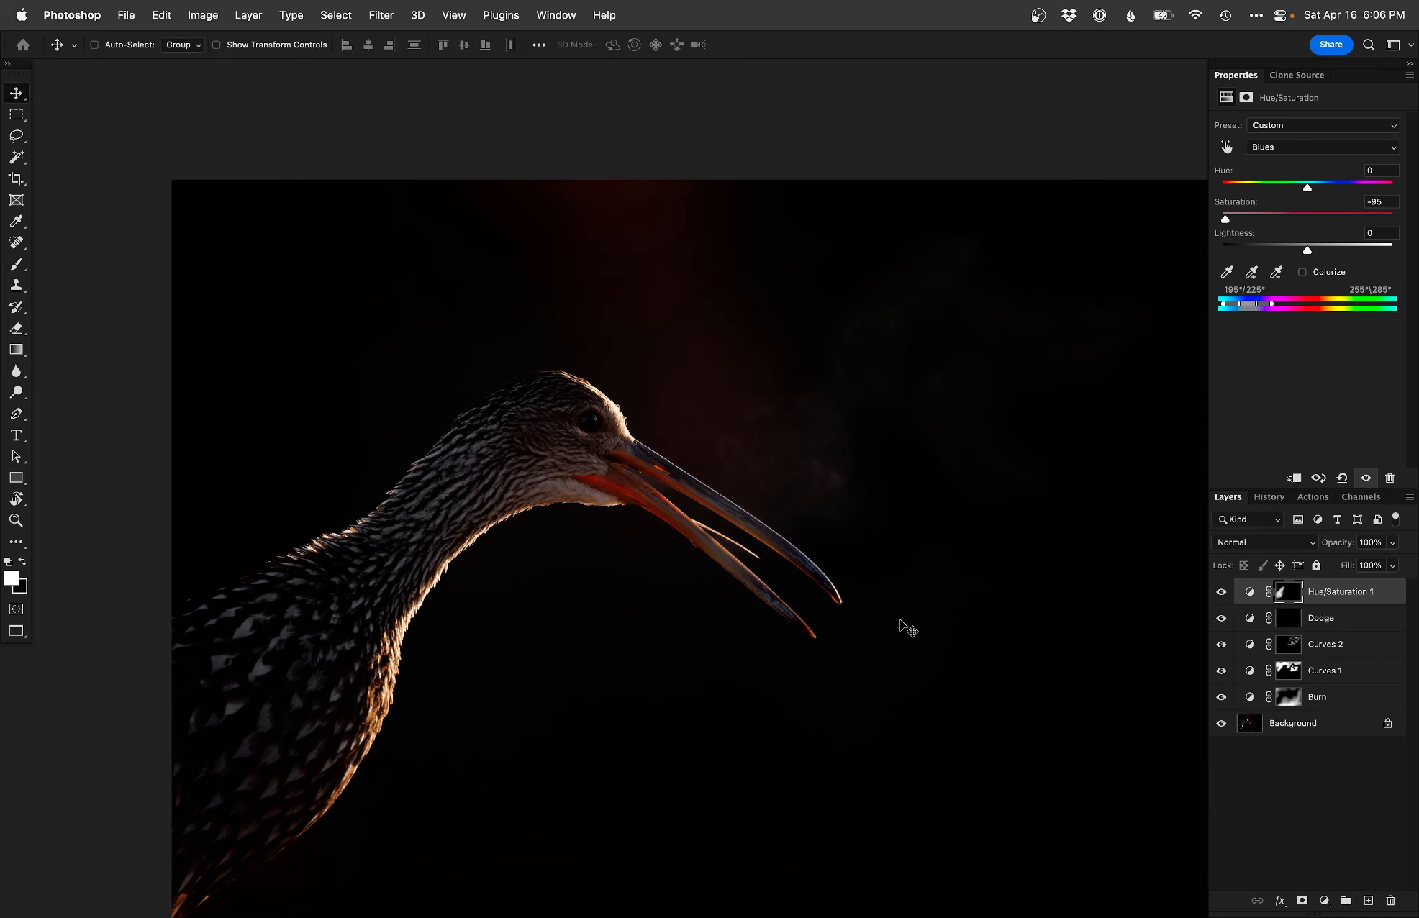
pyautogui.keyDown('alt'); pyautogui.click(1291, 595); pyautogui.keyUp('alt')
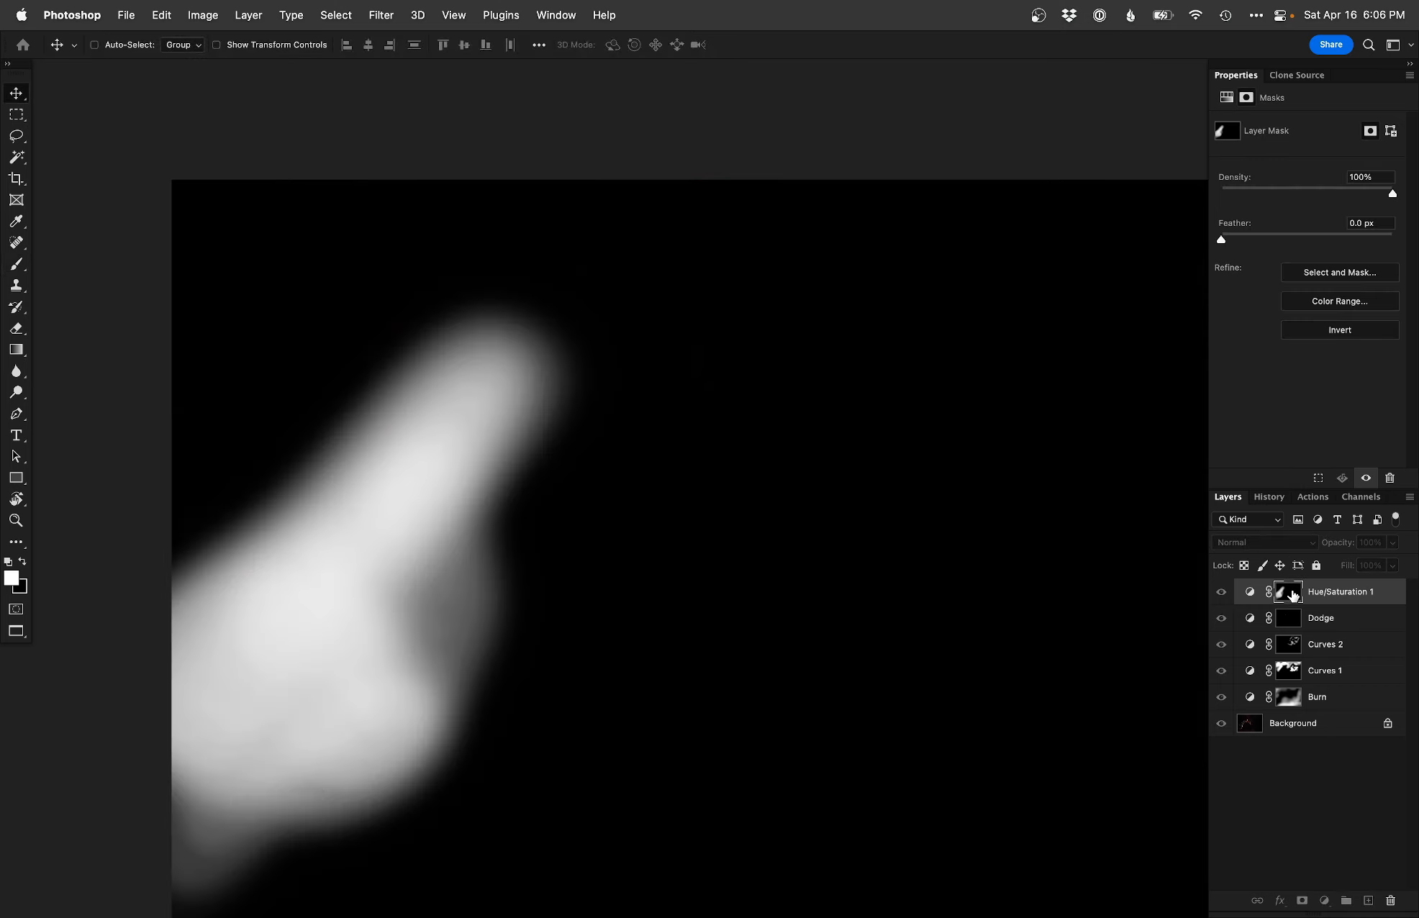
pyautogui.keyDown('alt'); pyautogui.click(1291, 594); pyautogui.keyUp('alt')
pyautogui.press('b')
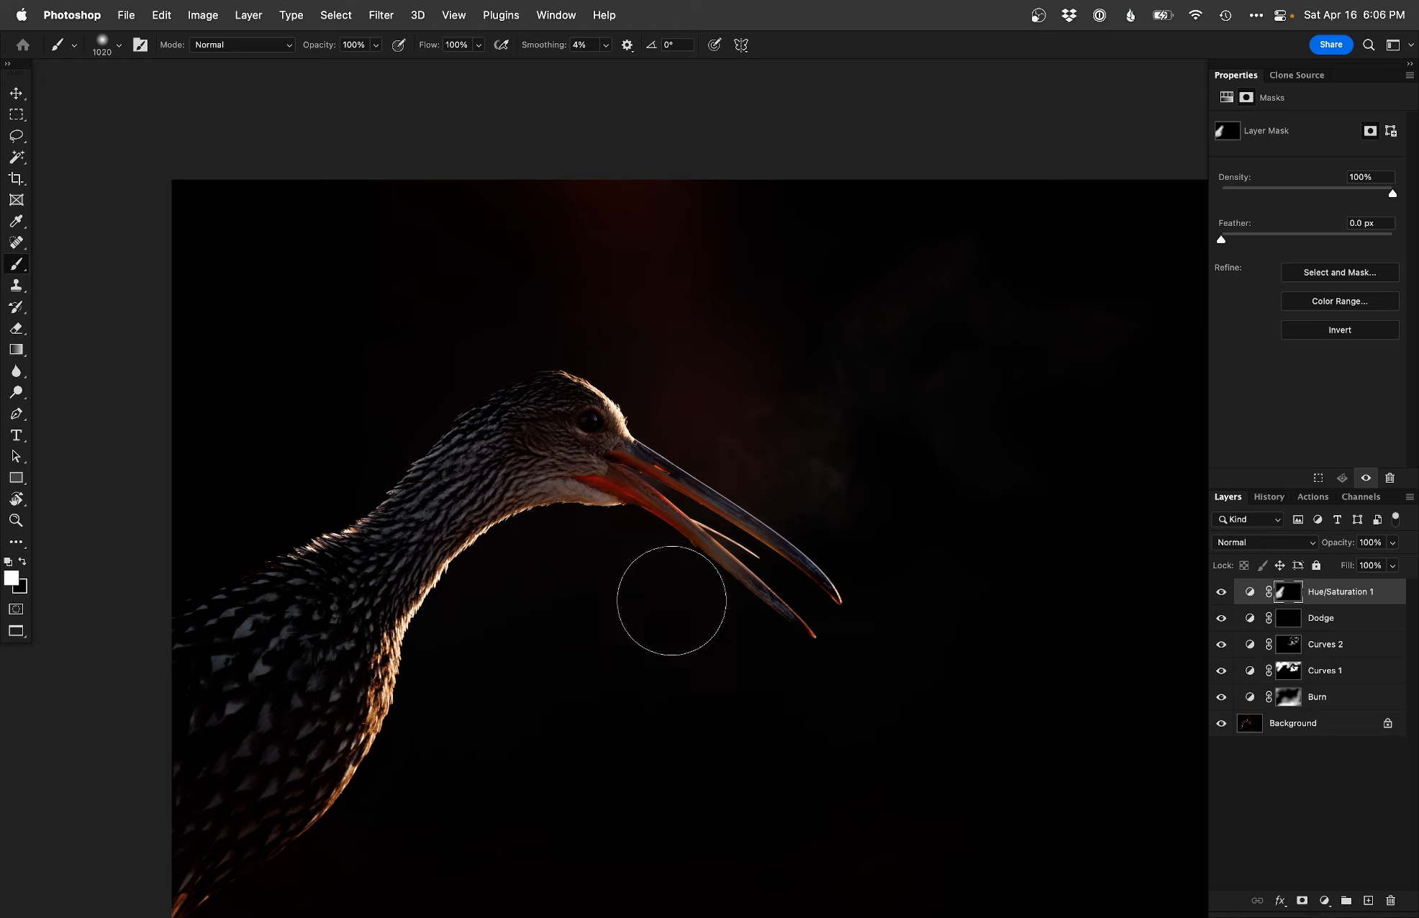
pyautogui.rightClick(684, 646)
pyautogui.press('Escape')
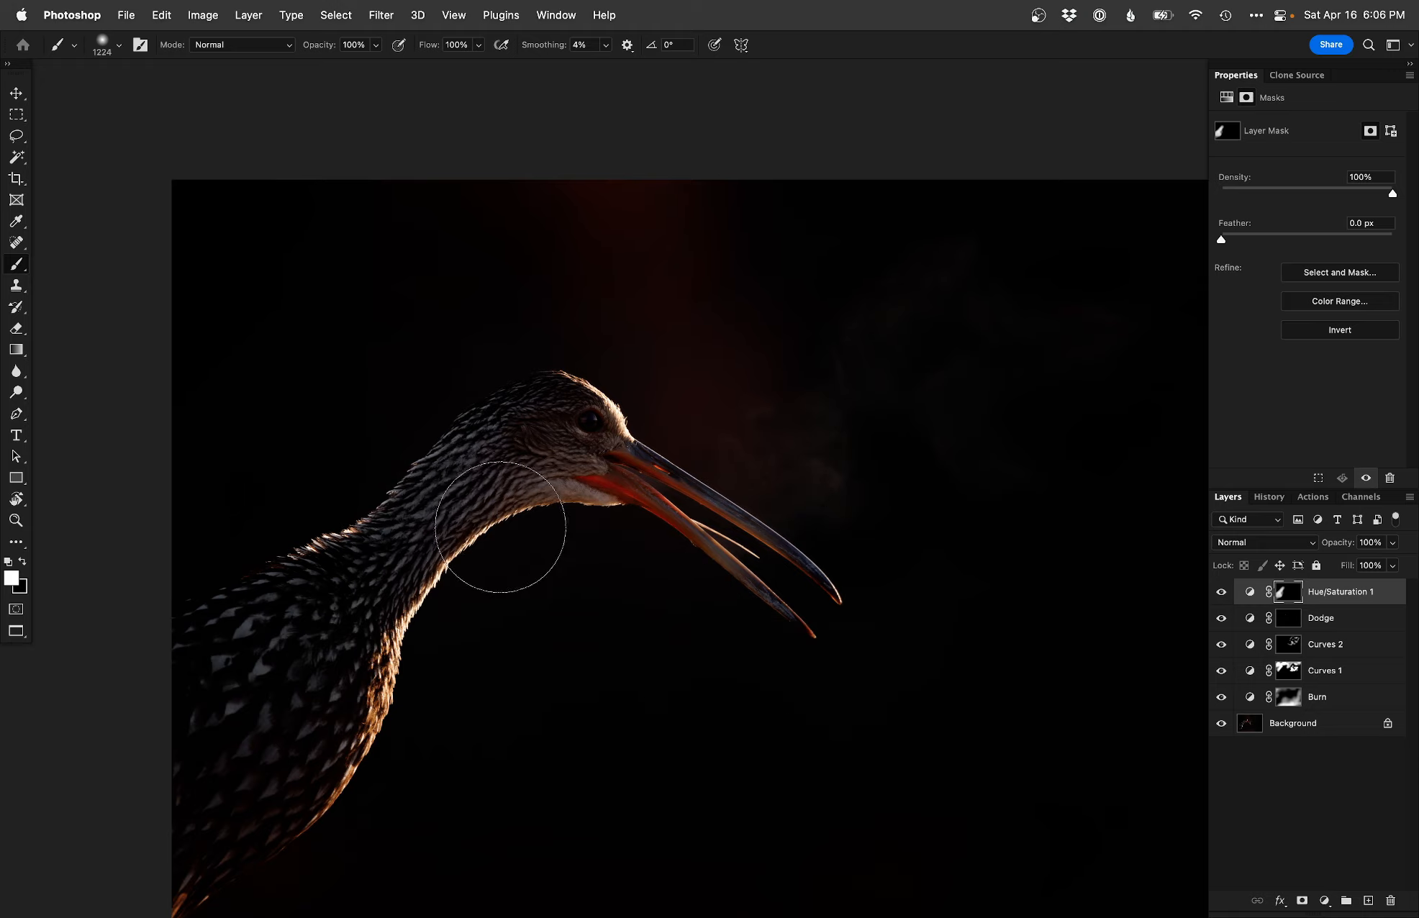
pyautogui.press('v')
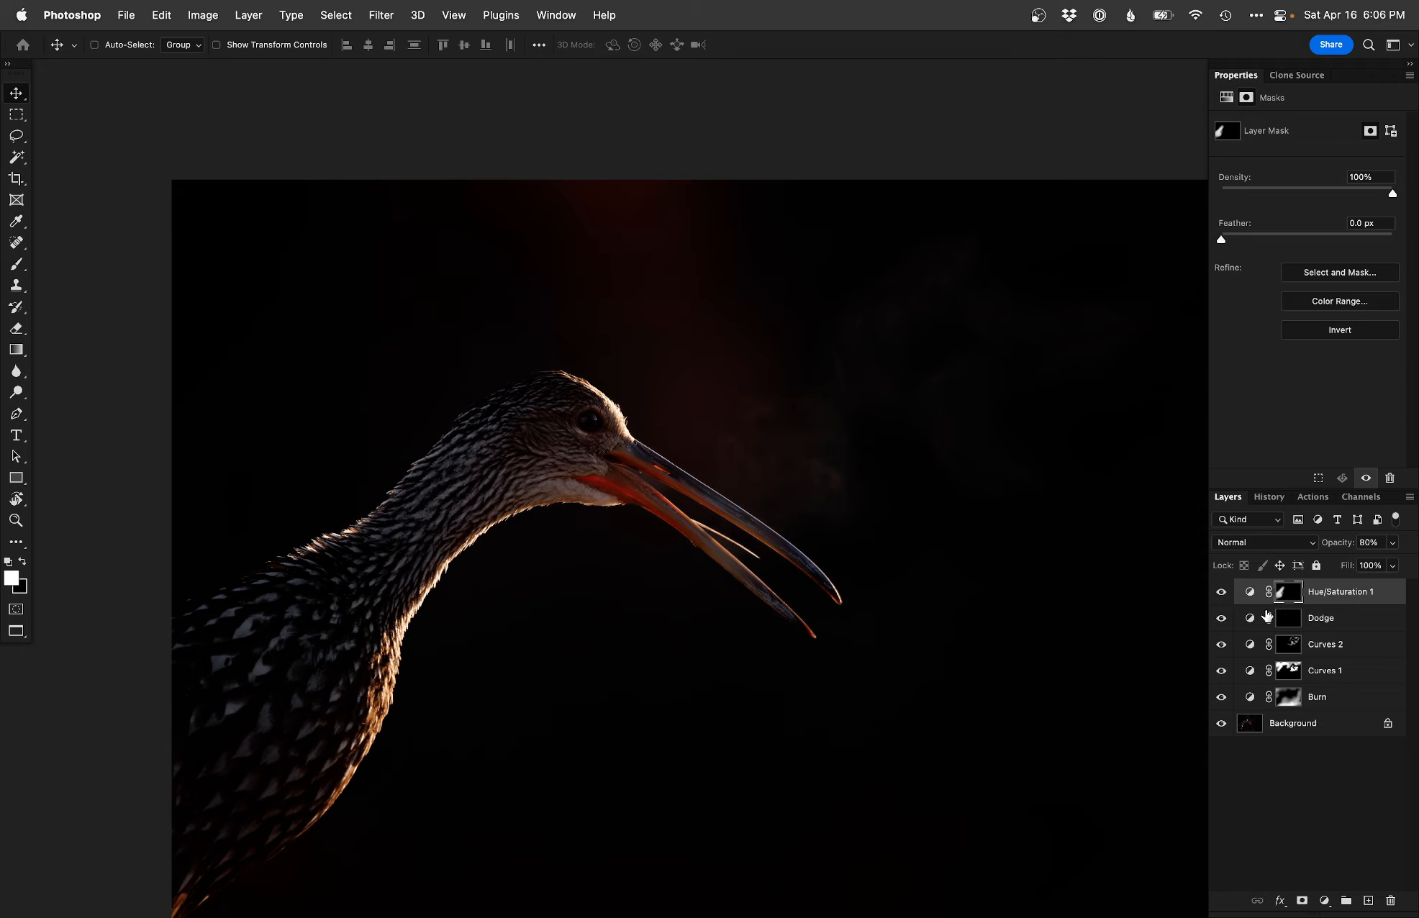
# Step: Sample the dark background above the bird's back and inspect its colour values, leaving the foreground colour dialog without changes
pyautogui.moveTo(957, 708)
pyautogui.mouseDown()
pyautogui.moveTo(908, 727)
pyautogui.moveTo(959, 741)
pyautogui.mouseUp()
pyautogui.keyDown('alt'); pyautogui.click(927, 729); pyautogui.keyUp('alt')
pyautogui.keyDown('super'); pyautogui.click(353, 512); pyautogui.keyUp('super')
pyautogui.keyDown('super'); pyautogui.click(512, 551); pyautogui.keyUp('super')
pyautogui.moveTo(515, 559); pyautogui.dragTo(611, 592)
pyautogui.press('i')
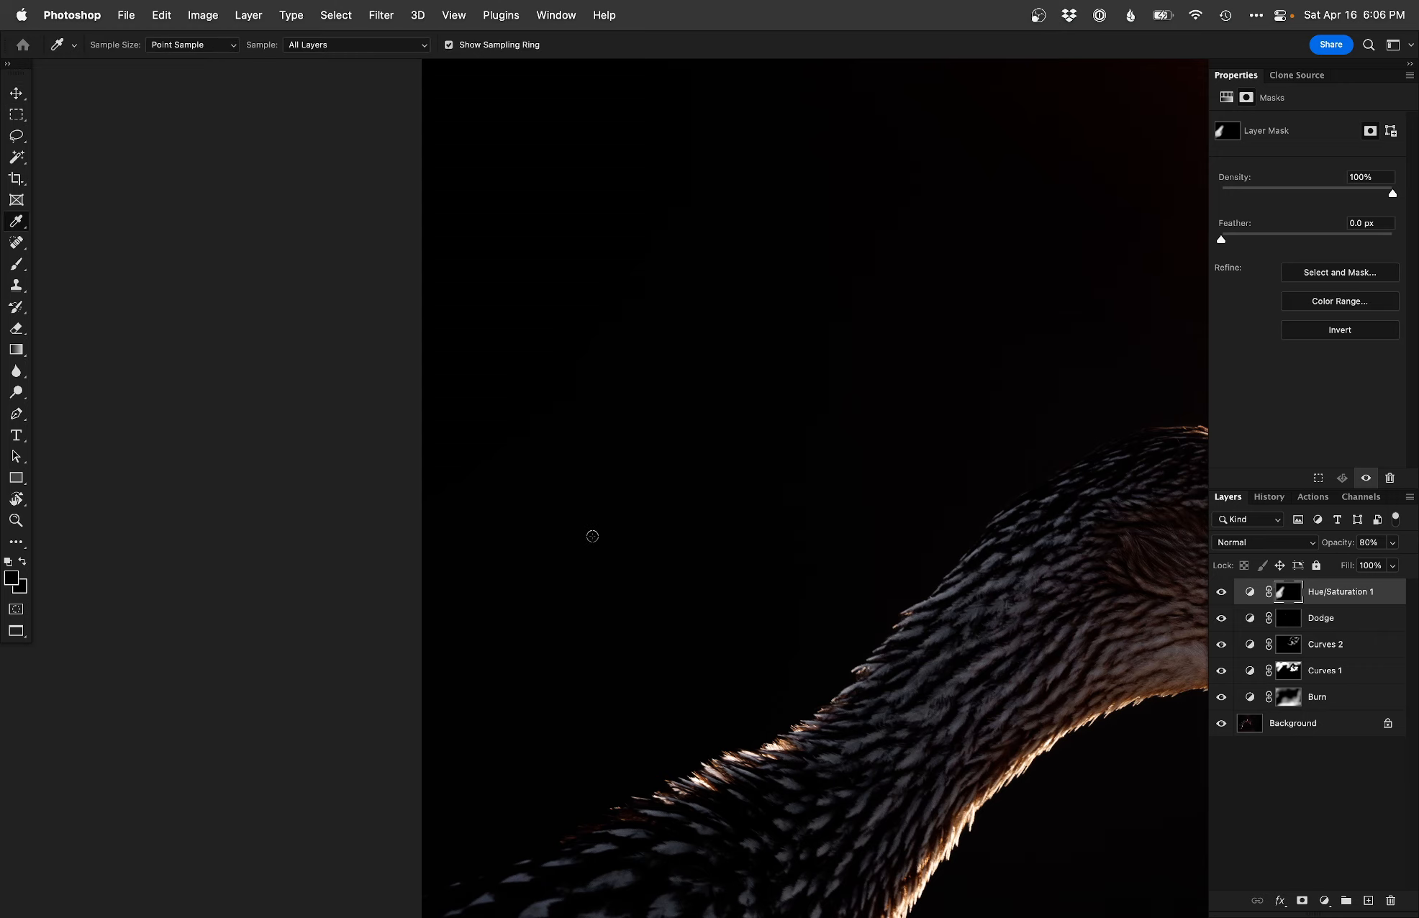
pyautogui.click(11, 579)
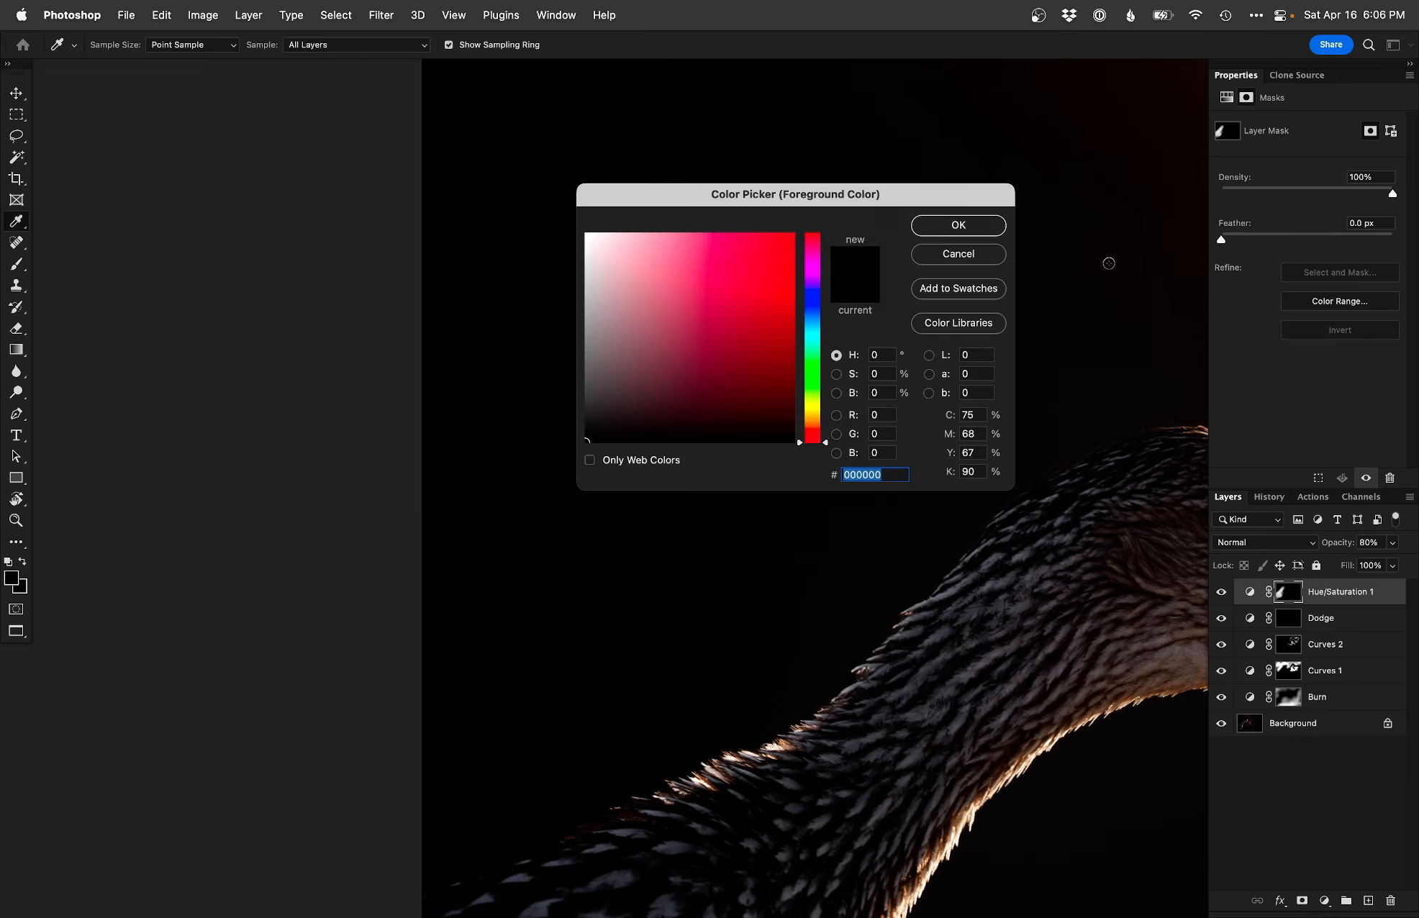
pyautogui.click(970, 255)
# Step: Select the Background layer, sample the dark area below the bird's throat and inspect its colour values
pyautogui.press('super+minus')
pyautogui.press('super+minus')
pyautogui.keyDown('alt'); pyautogui.click(849, 567); pyautogui.keyUp('alt')
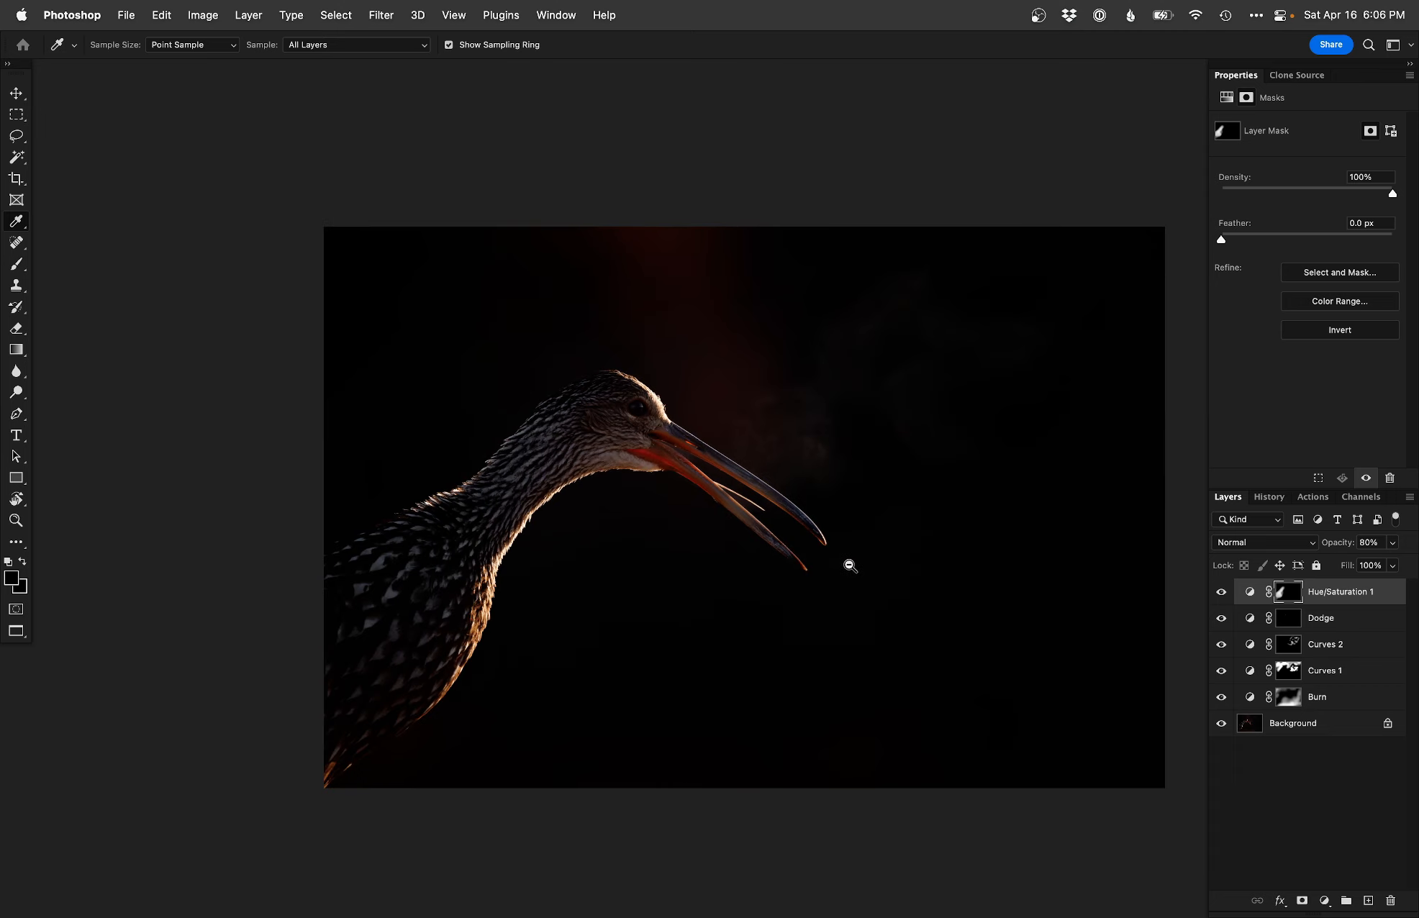
pyautogui.moveTo(854, 604); pyautogui.dragTo(850, 600)
pyautogui.keyDown('super'); pyautogui.click(502, 523); pyautogui.keyUp('super')
pyautogui.moveTo(558, 547); pyautogui.dragTo(665, 491)
pyautogui.keyDown('super'); pyautogui.click(657, 507); pyautogui.keyUp('super')
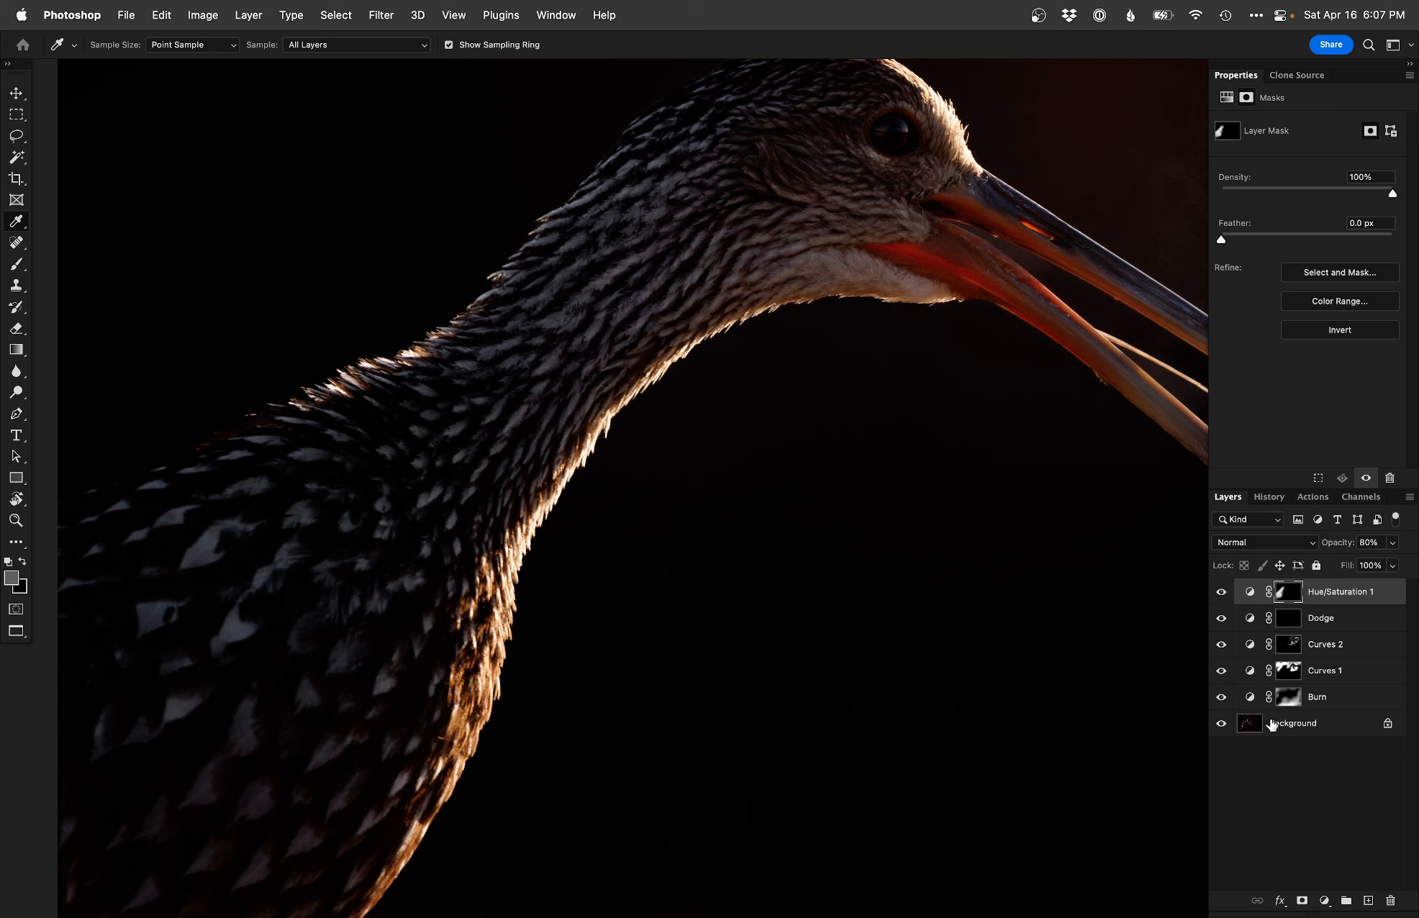
pyautogui.click(1272, 723)
pyautogui.click(624, 449)
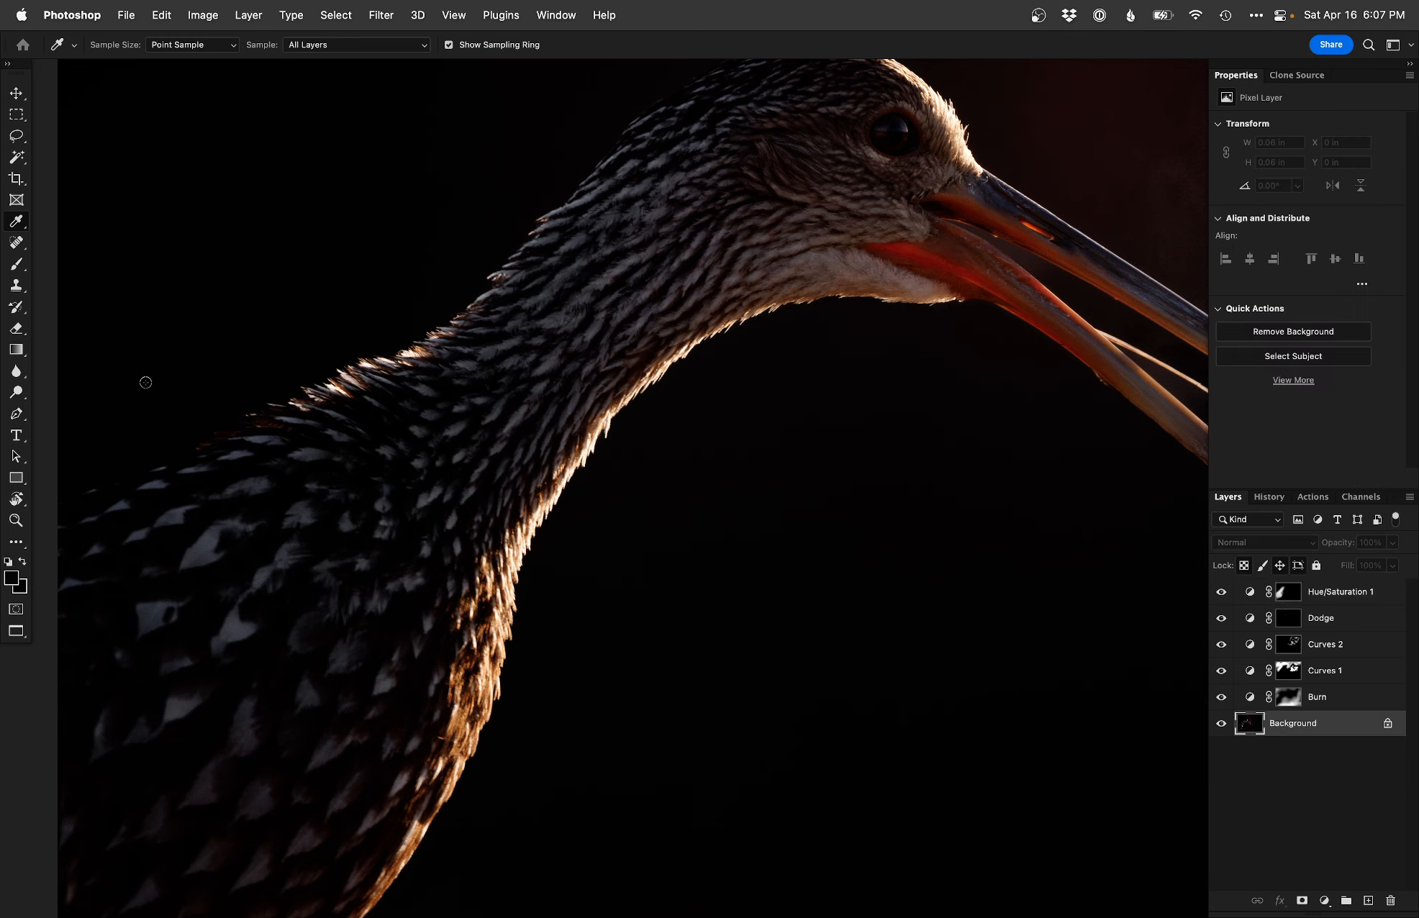
pyautogui.click(11, 579)
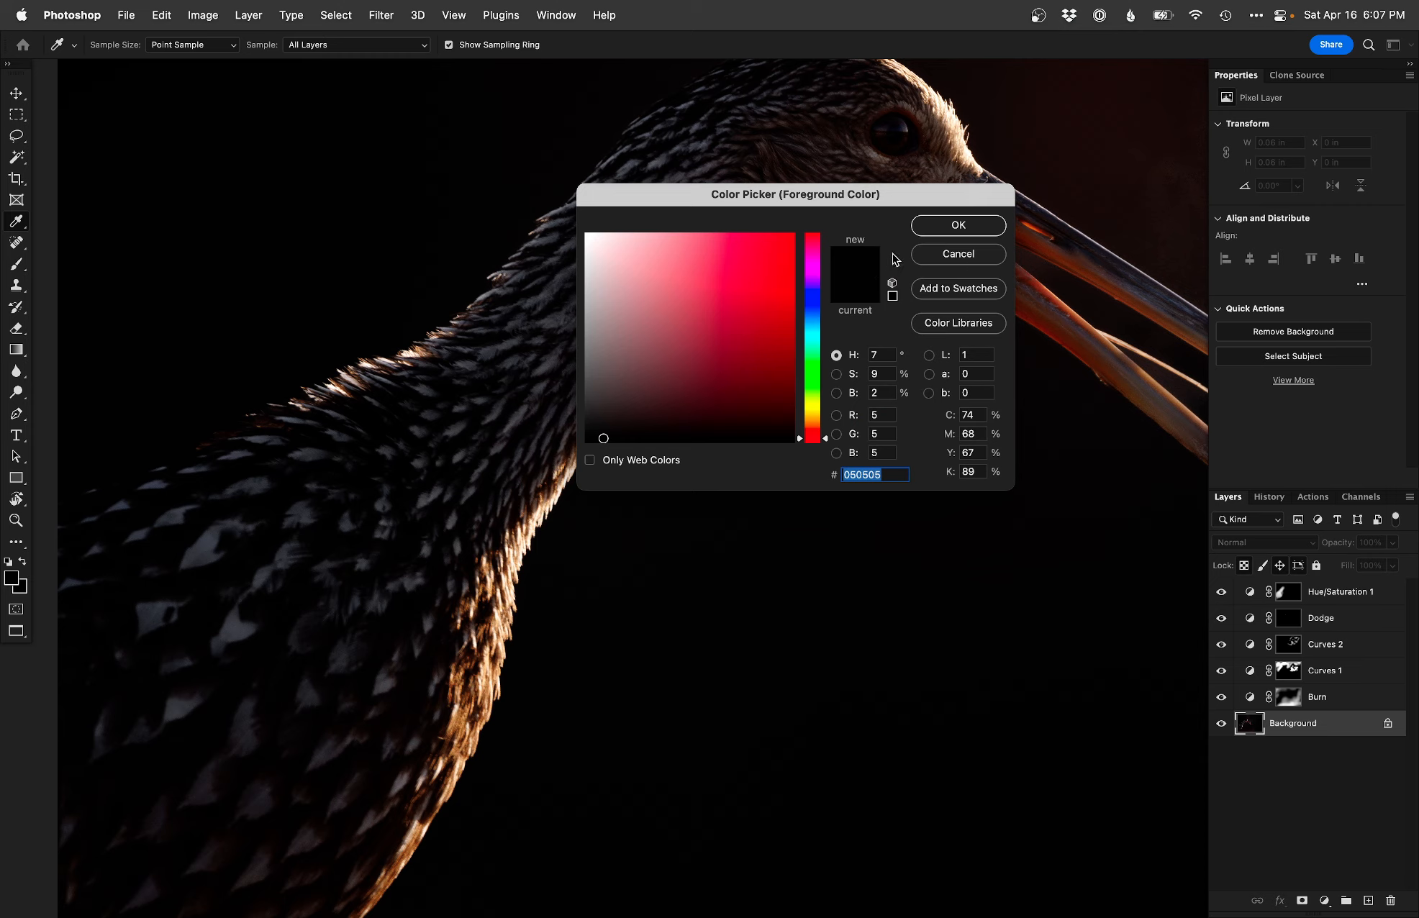
pyautogui.click(959, 257)
pyautogui.press('super+0')
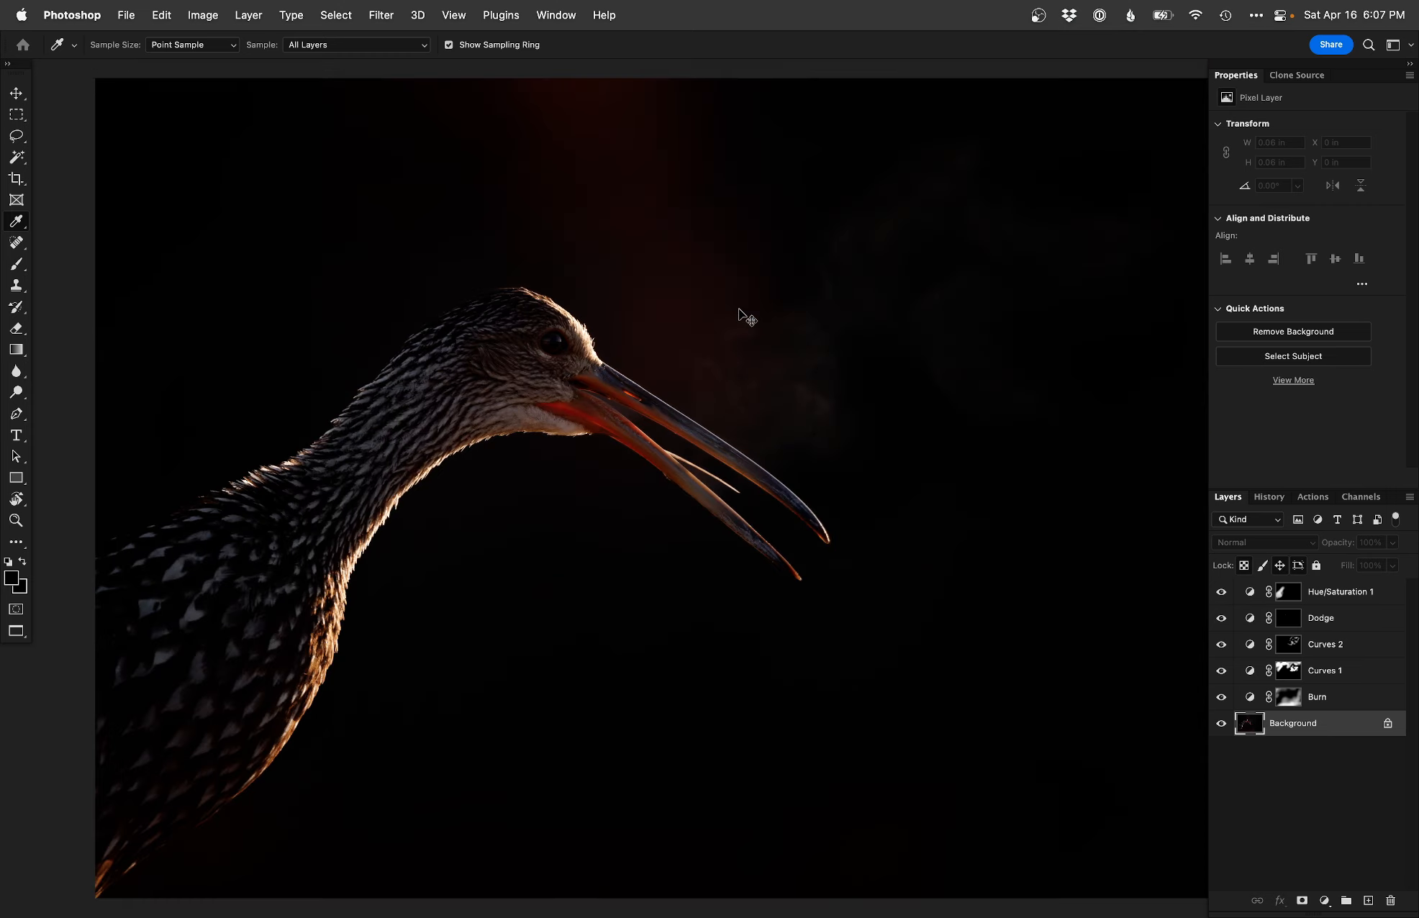
# Step: Add a Curves layer above the Background with its black point at 16 and invert its mask
pyautogui.press('super+m')
pyautogui.press('\\')
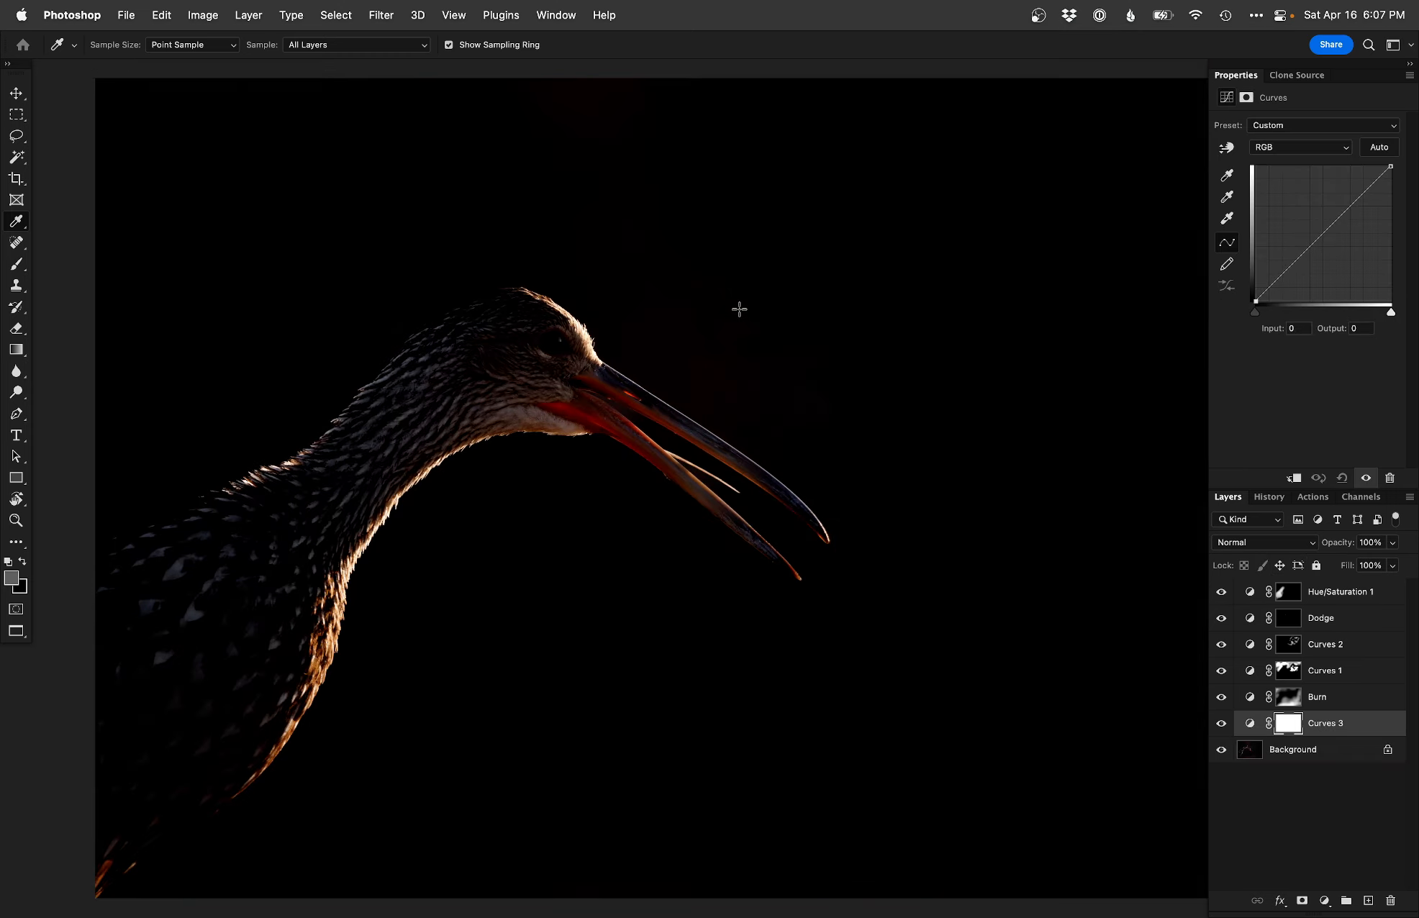
pyautogui.press('super+i')
pyautogui.press('b')
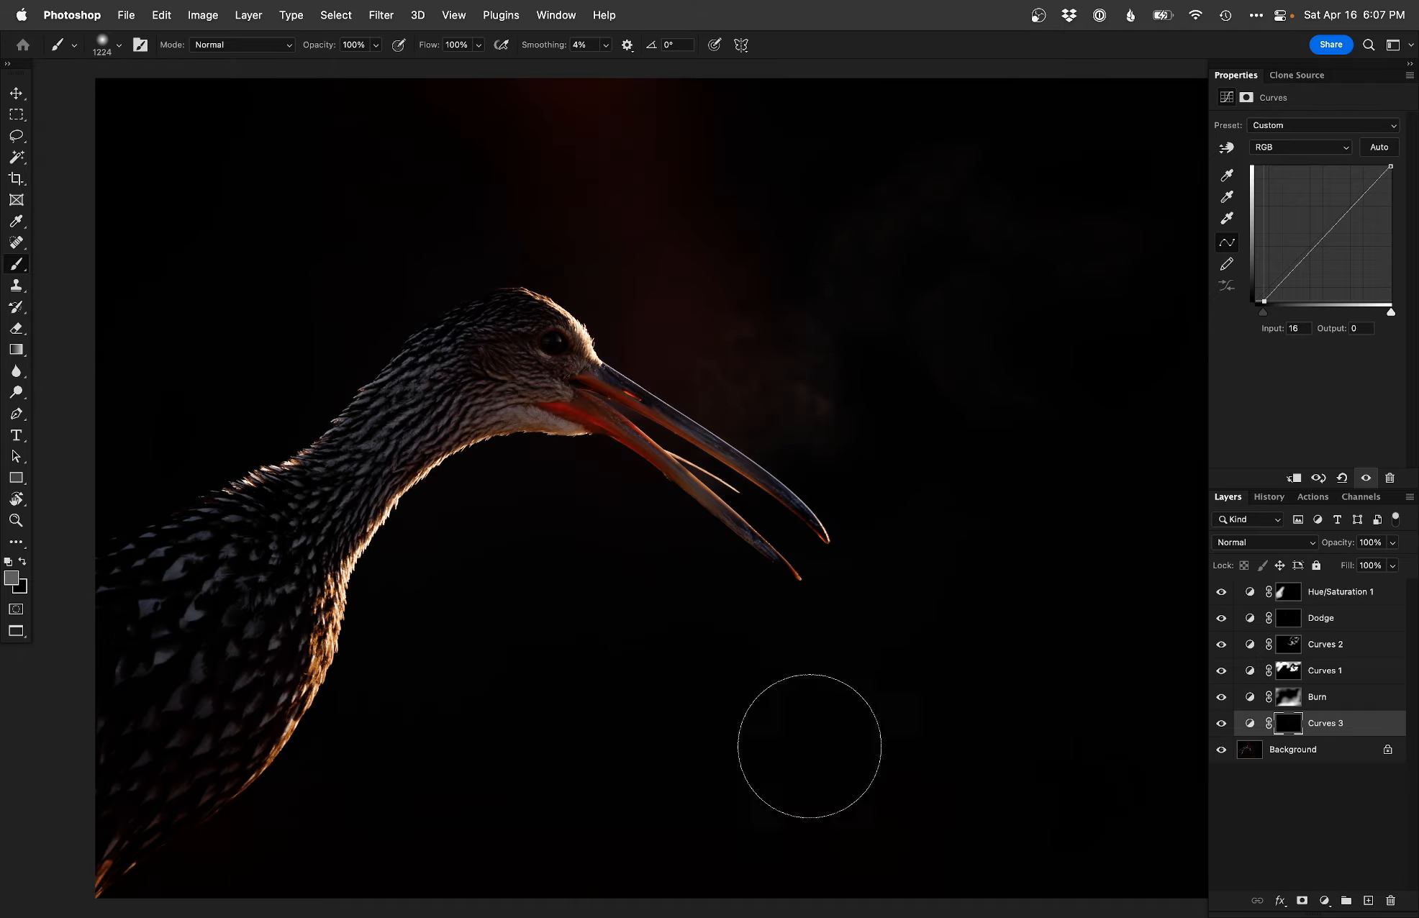
pyautogui.moveTo(658, 630); pyautogui.dragTo(572, 622)
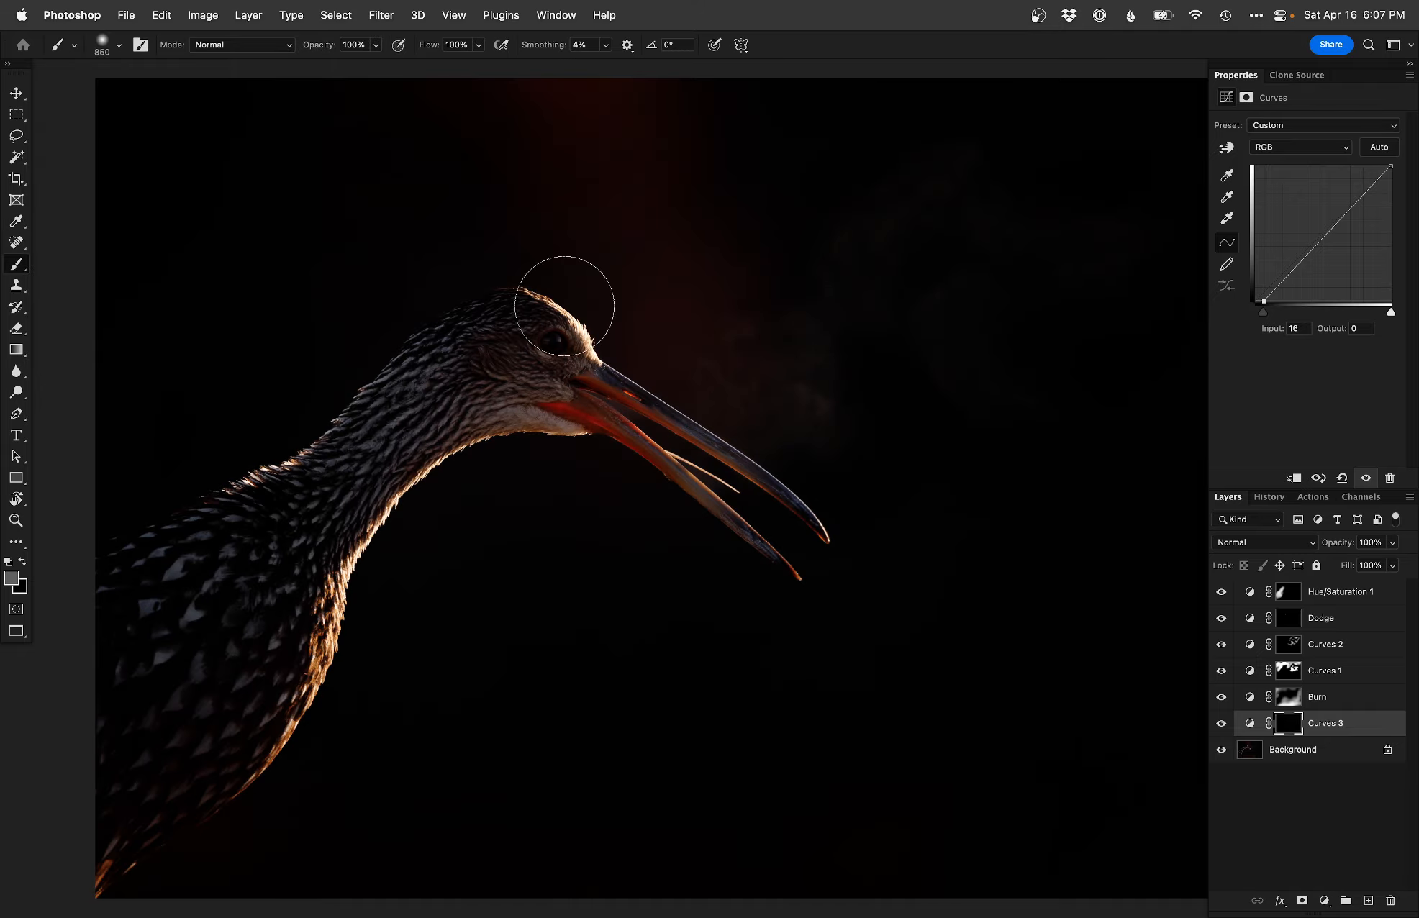
# Step: Select the bird on the Background layer with the automatic Subject selection
pyautogui.click(1300, 751)
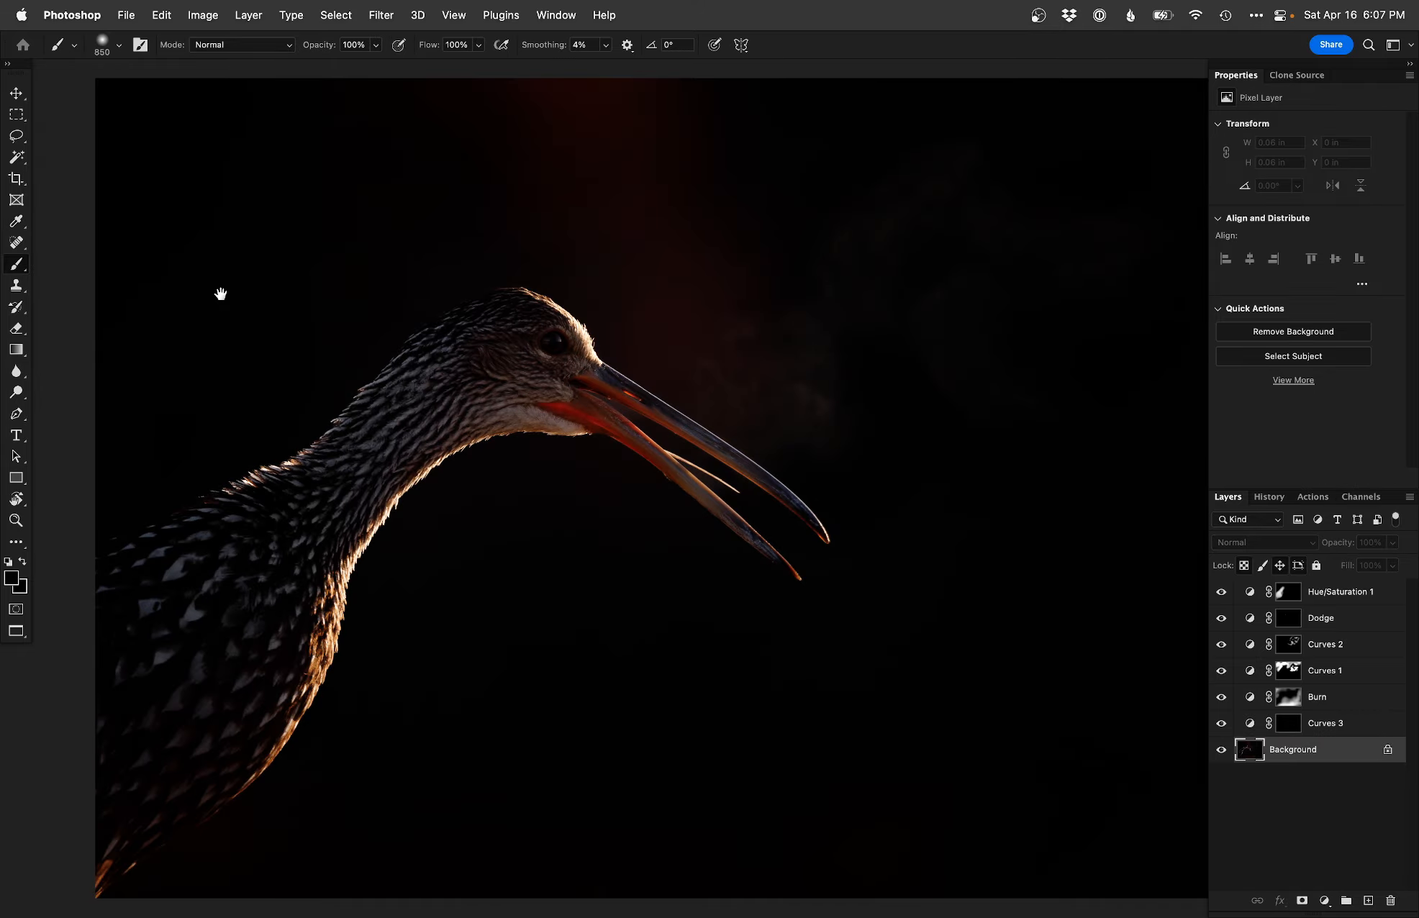
pyautogui.click(375, 15)
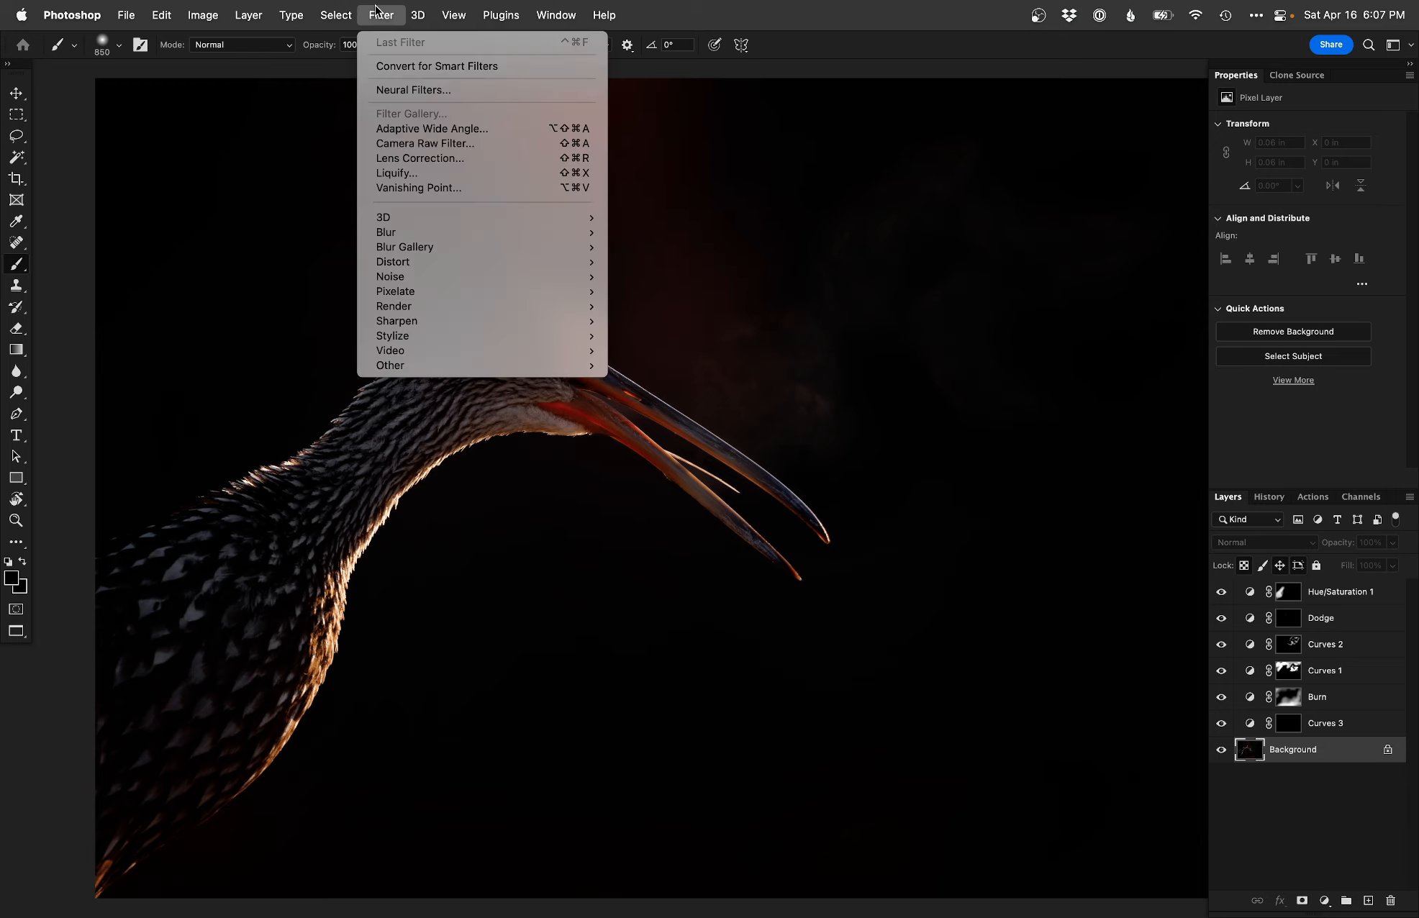
pyautogui.moveTo(346, 18)
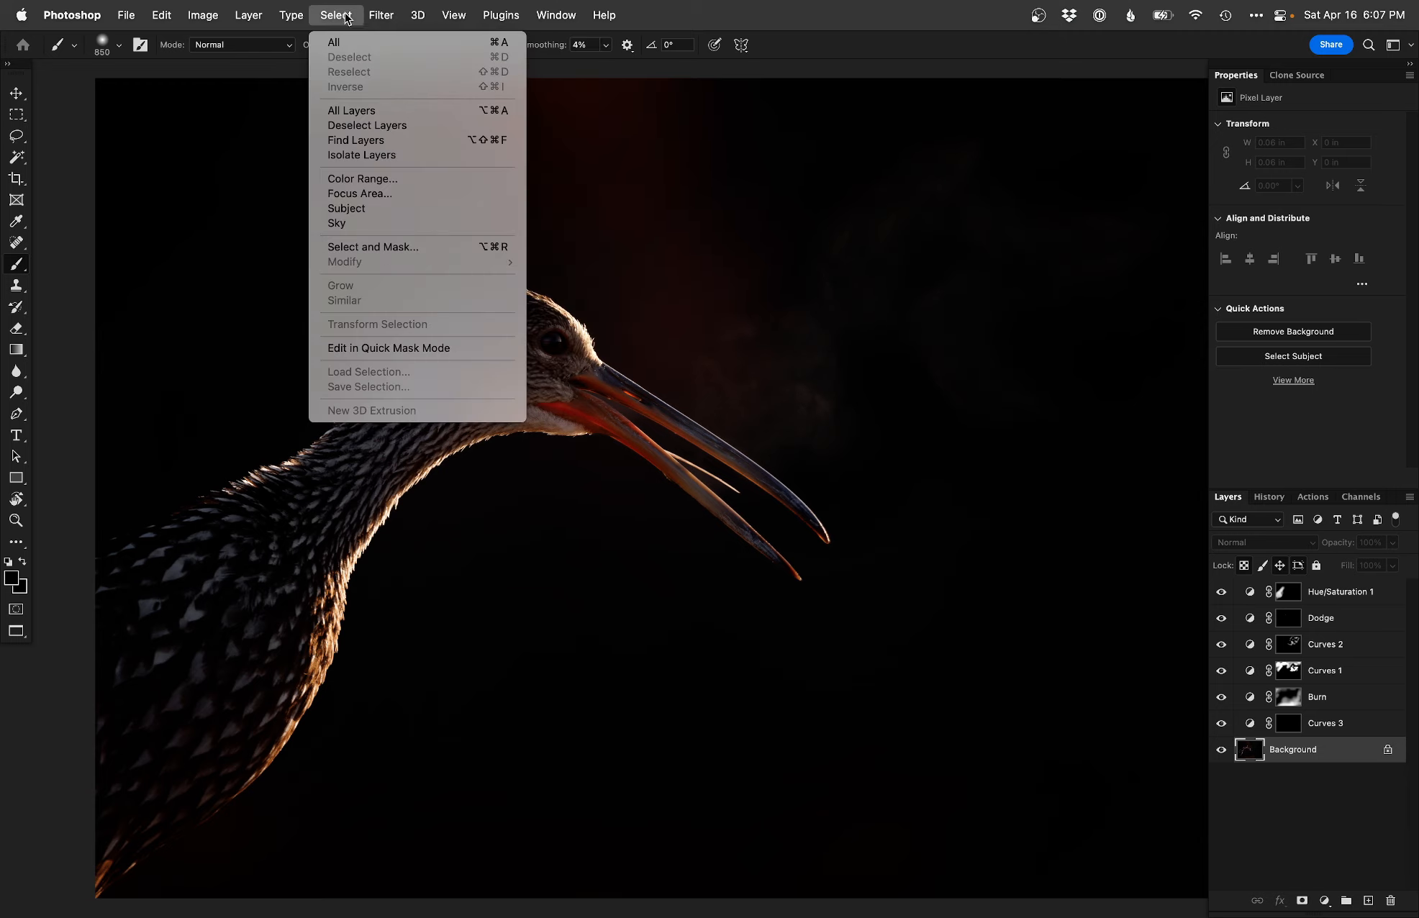
pyautogui.click(374, 208)
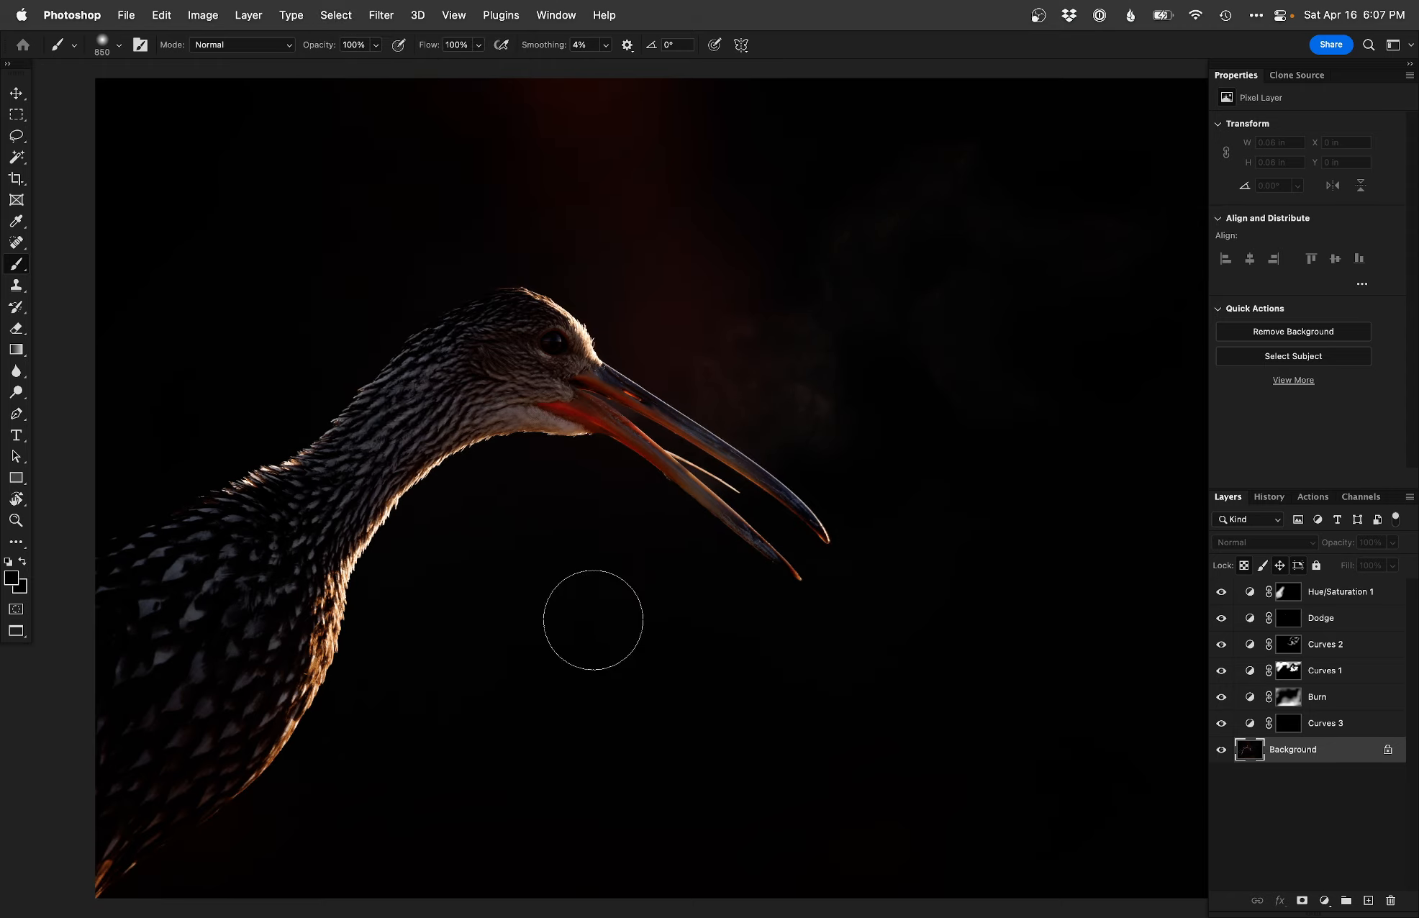
# Step: Paint white on the Curves 3 mask with a 1361 px brush to darken the background below the bird's throat and neck
pyautogui.moveTo(594, 621); pyautogui.dragTo(623, 554)
pyautogui.press('d')
pyautogui.click(1289, 726)
pyautogui.keyDown('shift'); pyautogui.click(1289, 726); pyautogui.keyUp('shift')
pyautogui.keyDown('shift'); pyautogui.click(1289, 725); pyautogui.keyUp('shift')
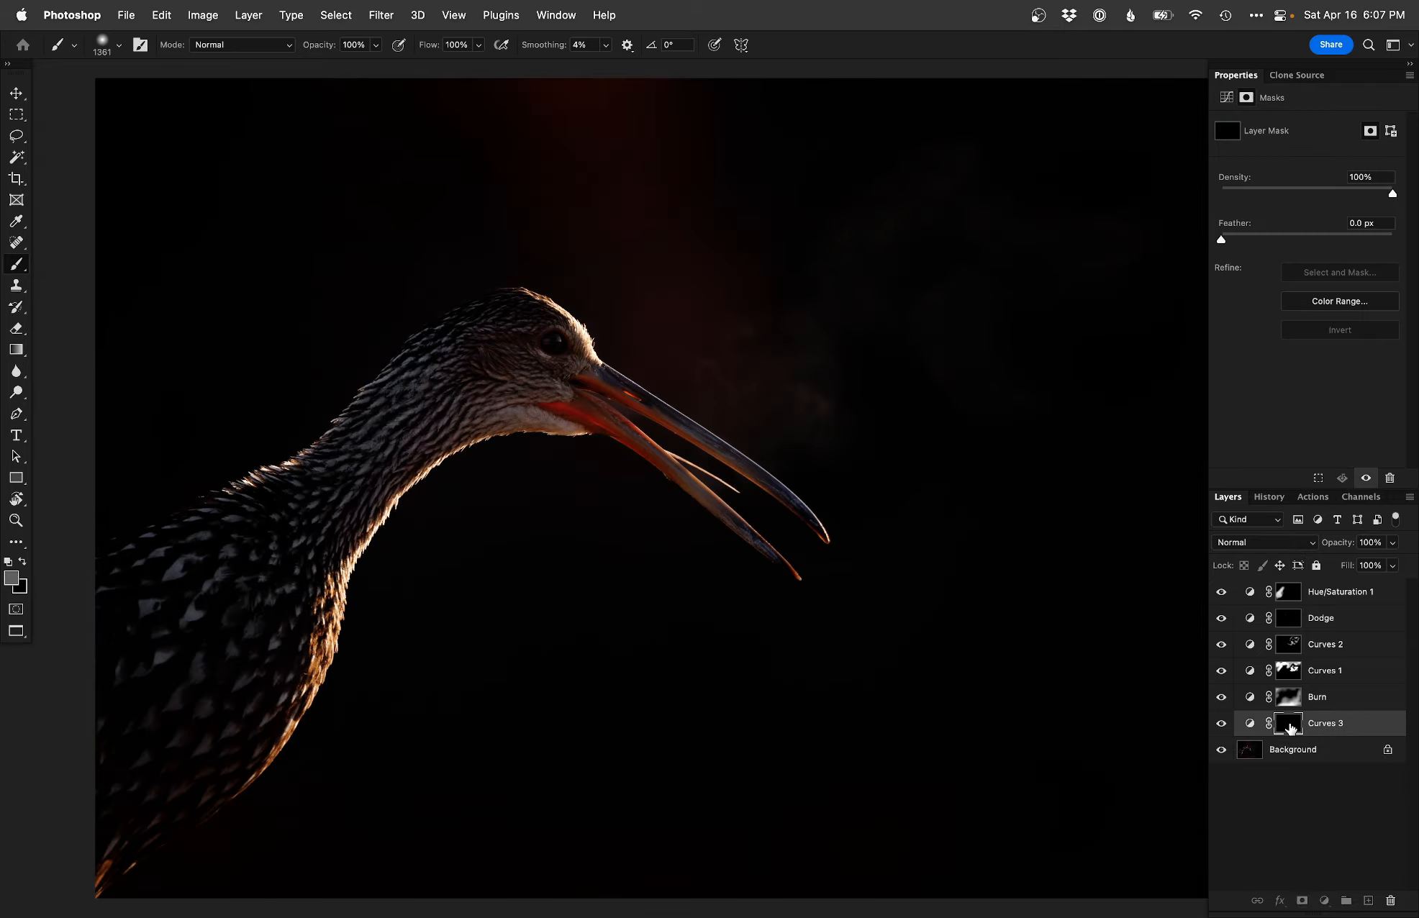
pyautogui.press('d')
pyautogui.moveTo(615, 522)
pyautogui.mouseDown()
pyautogui.moveTo(403, 569)
pyautogui.moveTo(358, 603)
pyautogui.mouseUp()
pyautogui.moveTo(535, 511); pyautogui.dragTo(355, 608)
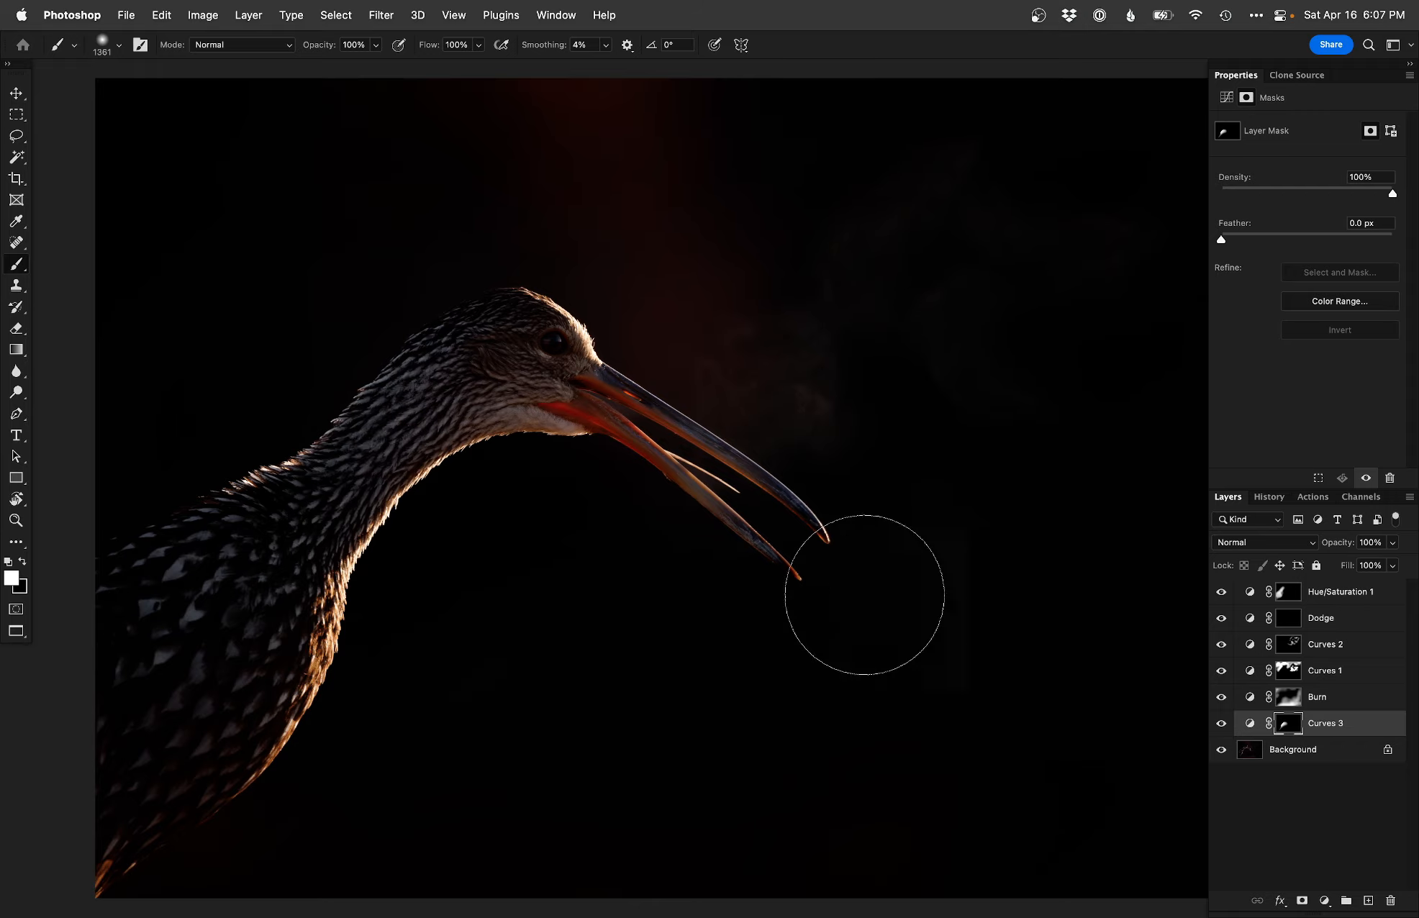
# Step: Reduce the brush to 599 px and darken the background along the bird's breast on the Curves 3 mask
pyautogui.press('[')
pyautogui.press('[')
pyautogui.press('[')
pyautogui.press('[')
pyautogui.press('[')
pyautogui.press('[')
pyautogui.press('[')
pyautogui.press('[')
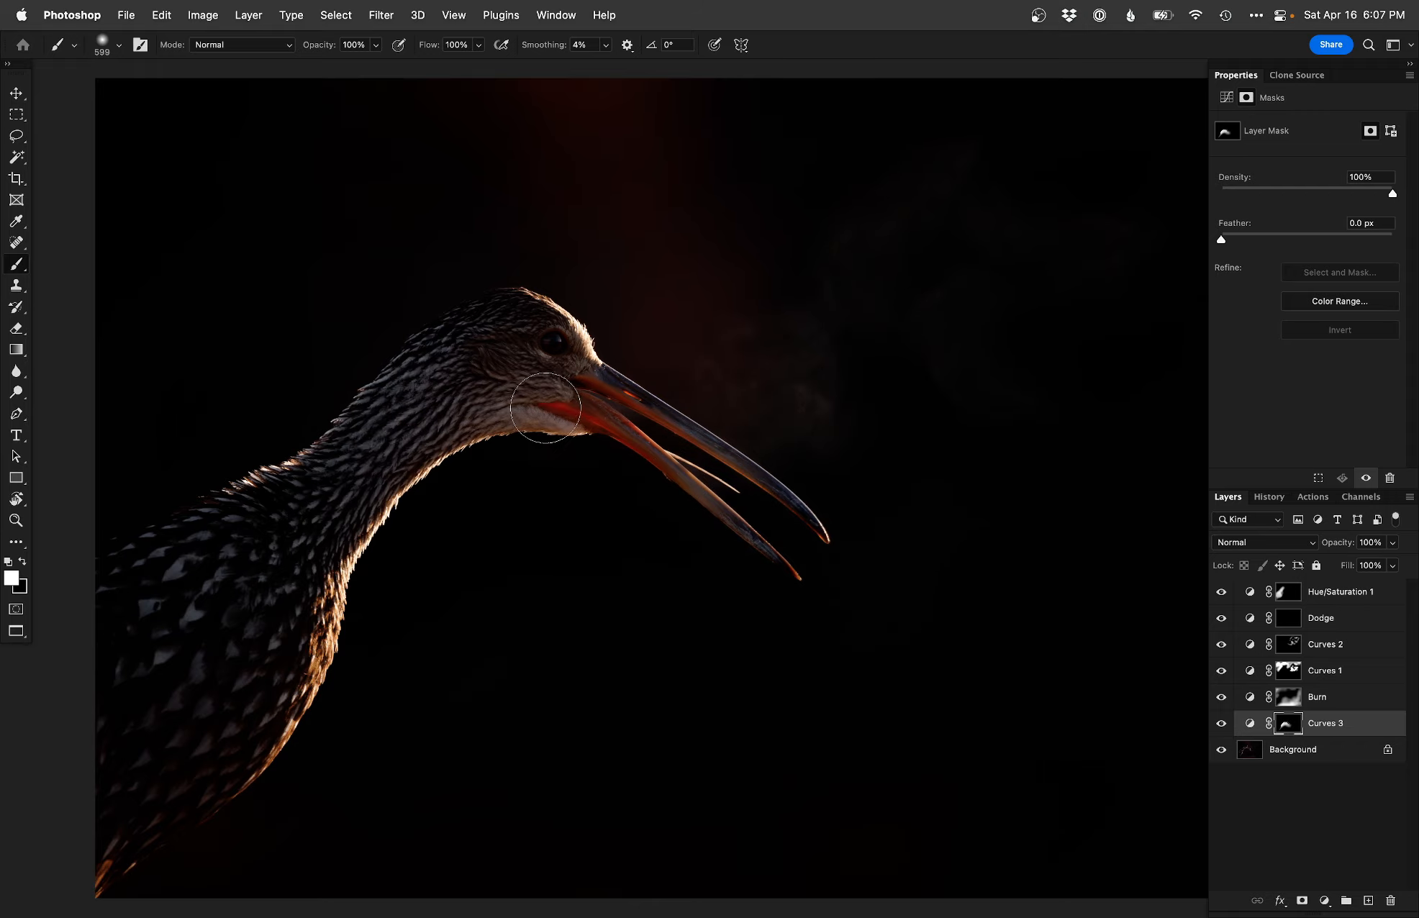
pyautogui.moveTo(343, 745)
pyautogui.mouseDown()
pyautogui.moveTo(323, 685)
pyautogui.moveTo(351, 666)
pyautogui.mouseUp()
pyautogui.moveTo(437, 462); pyautogui.dragTo(586, 597)
# Step: Enlarge the brush to 1258 px and paint white on the Curves 3 mask to darken the background above the bird's back and neck
pyautogui.press(']')
pyautogui.press(']')
pyautogui.press(']')
pyautogui.press(']')
pyautogui.press(']')
pyautogui.press(']')
pyautogui.press(']')
pyautogui.press(']')
pyautogui.press(']')
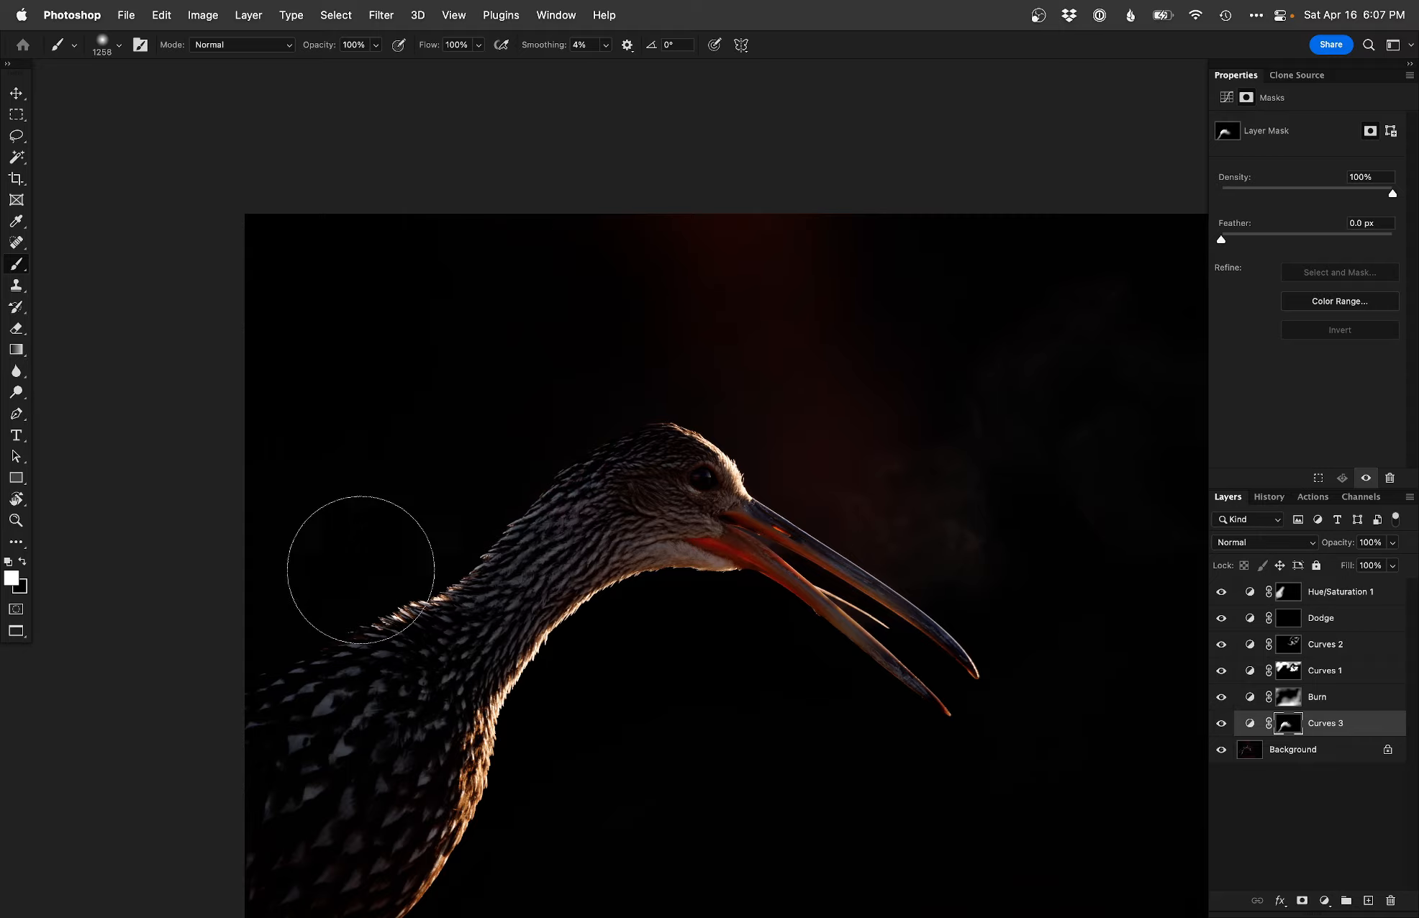
pyautogui.press('x')
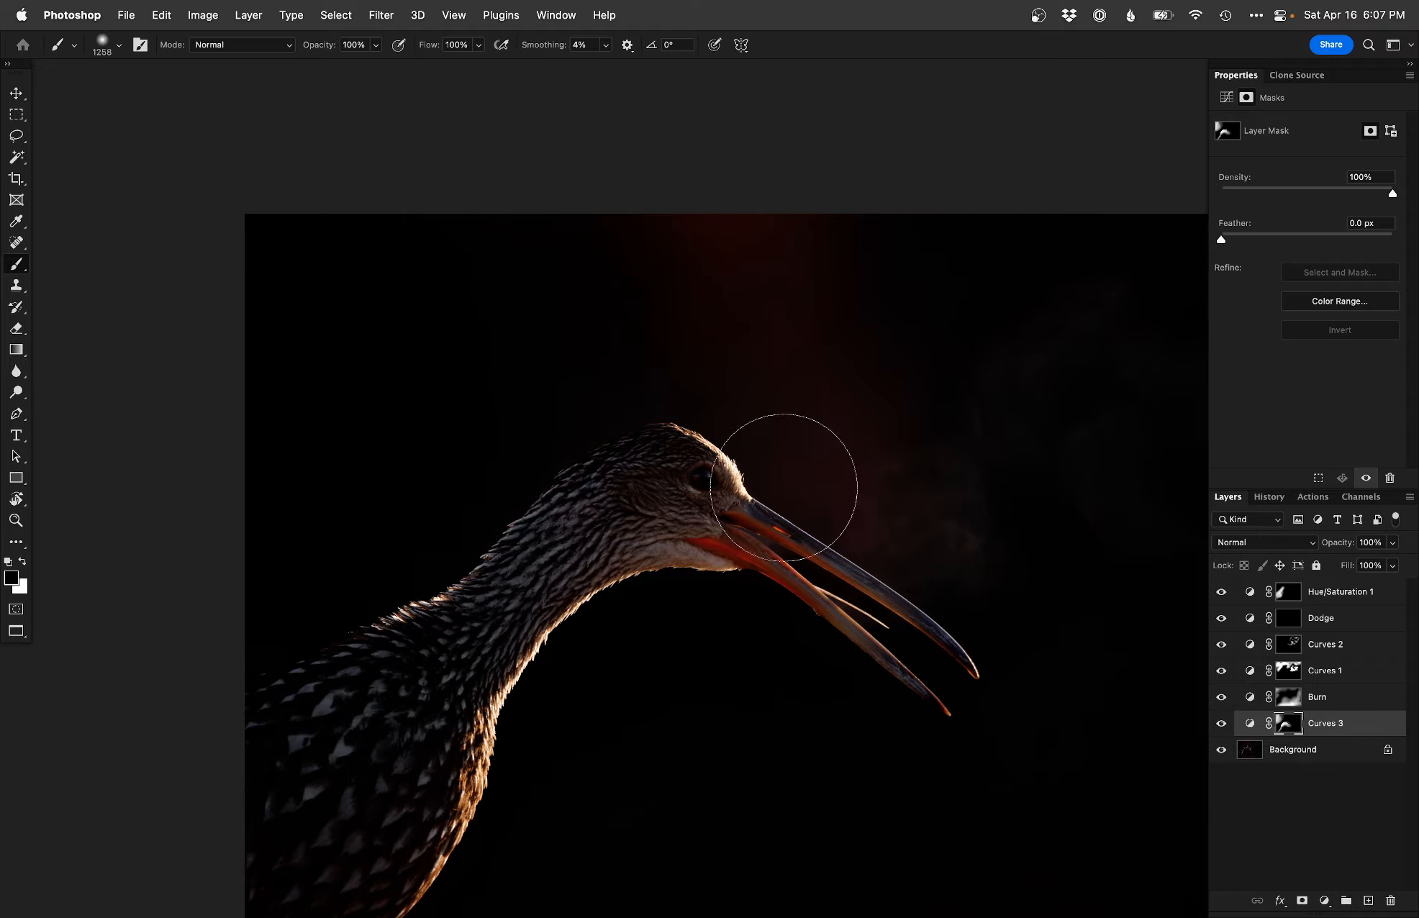
pyautogui.press('x')
pyautogui.moveTo(601, 433); pyautogui.dragTo(266, 529)
pyautogui.moveTo(724, 638); pyautogui.dragTo(902, 437)
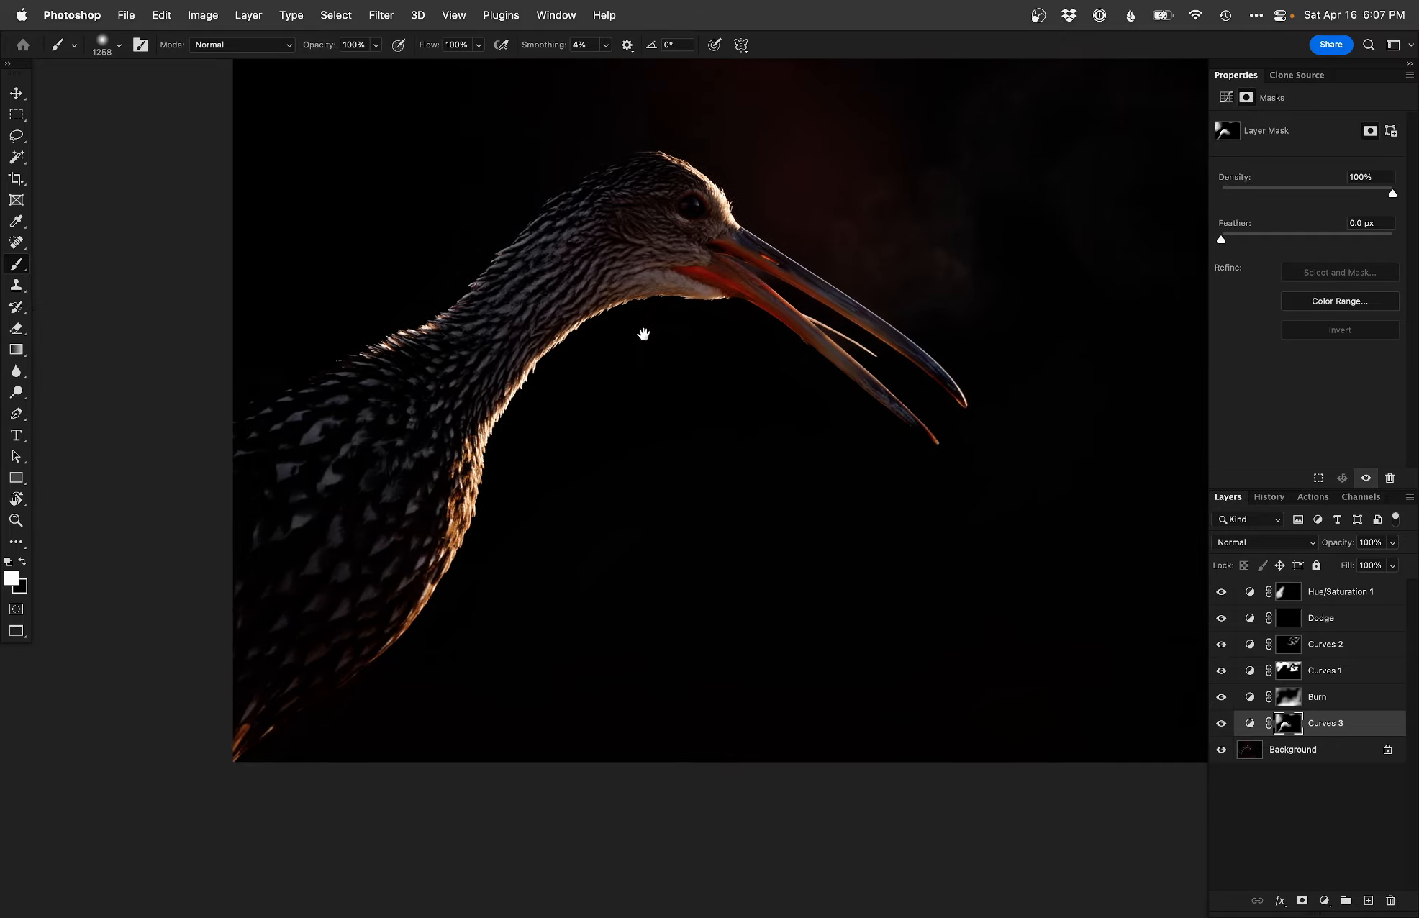
# Step: Paint white on the Curves 3 mask with a 40 px round brush to darken the gap between the upper and lower bill
pyautogui.scroll(10, 774, 251)
pyautogui.scroll(-10, 774, 267)
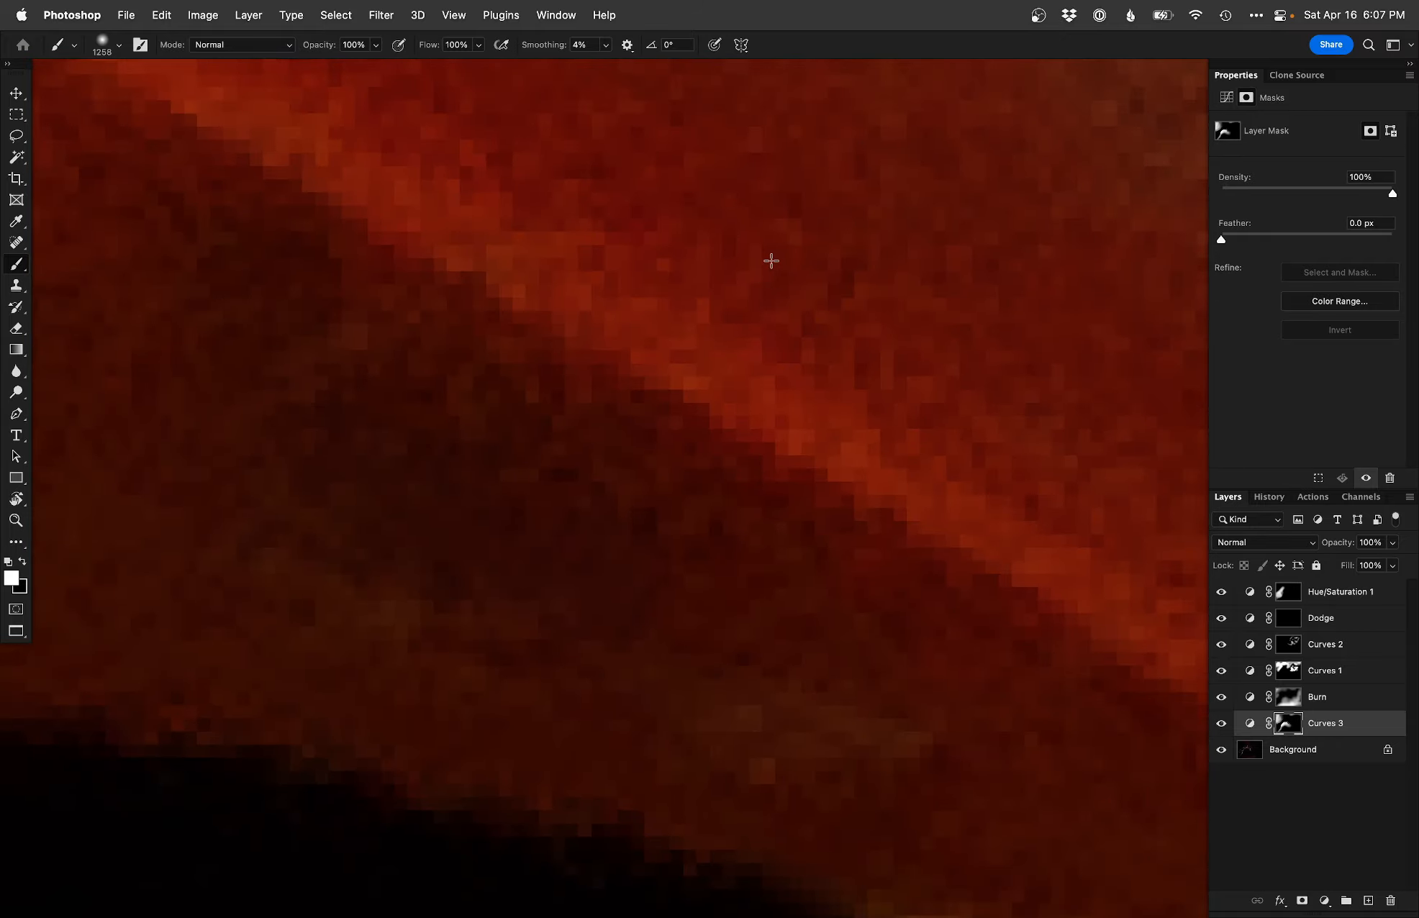
pyautogui.moveTo(751, 499); pyautogui.dragTo(659, 516)
pyautogui.keyDown('super'); pyautogui.click(659, 516); pyautogui.keyUp('super')
pyautogui.moveTo(605, 438); pyautogui.dragTo(403, 461)
pyautogui.moveTo(867, 478); pyautogui.dragTo(761, 496)
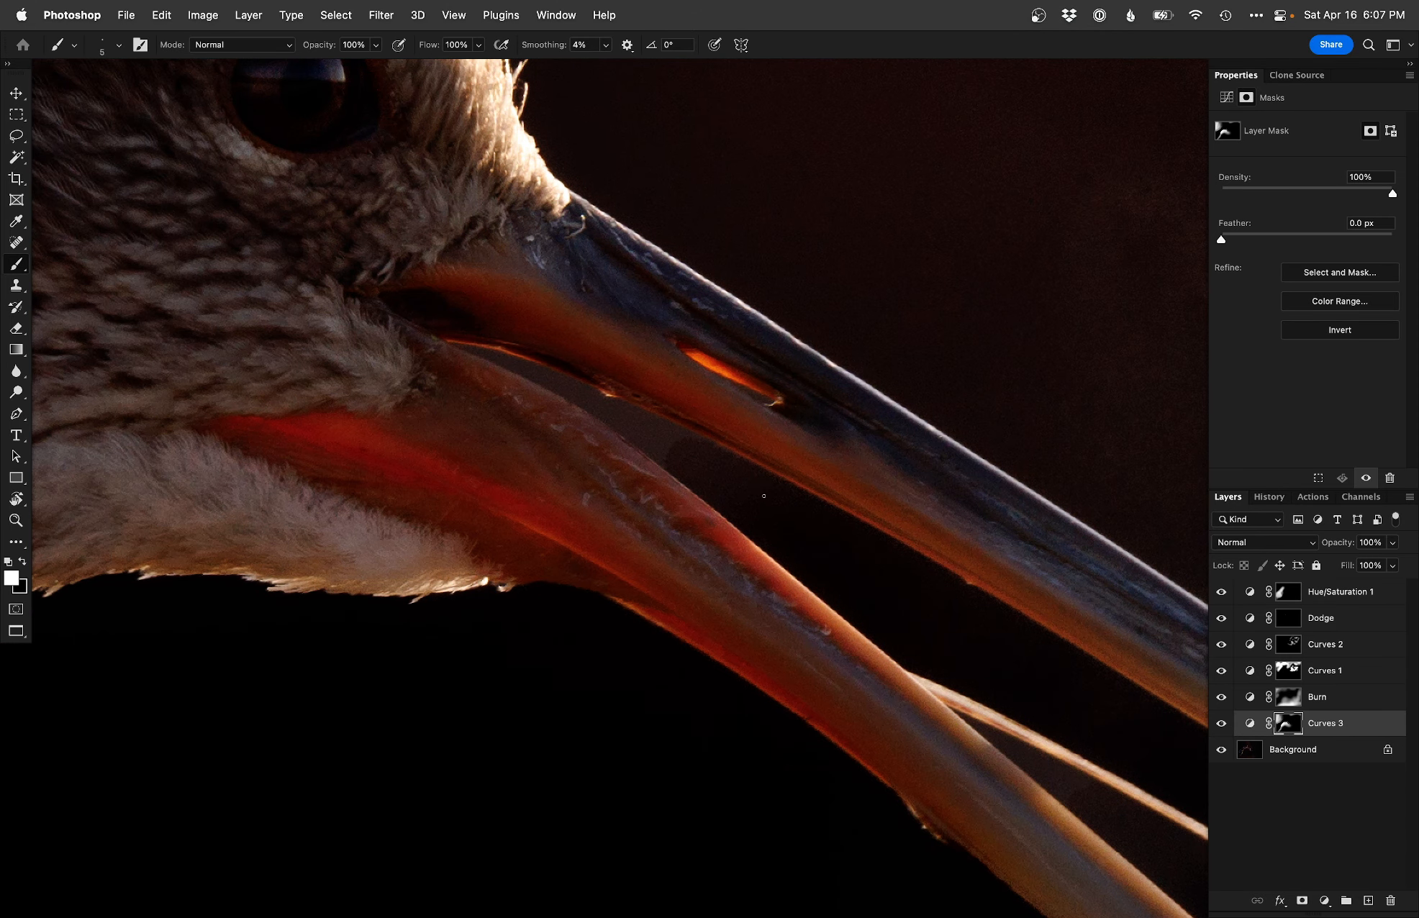
pyautogui.rightClick(849, 544)
pyautogui.doubleClick(937, 680)
pyautogui.moveTo(711, 460)
pyautogui.mouseDown()
pyautogui.moveTo(485, 360)
pyautogui.moveTo(418, 369)
pyautogui.moveTo(456, 363)
pyautogui.mouseUp()
# Step: Paint black on the Curves 3 mask along the lower bill's upper edge to restore its brightness, then return to white
pyautogui.press('x')
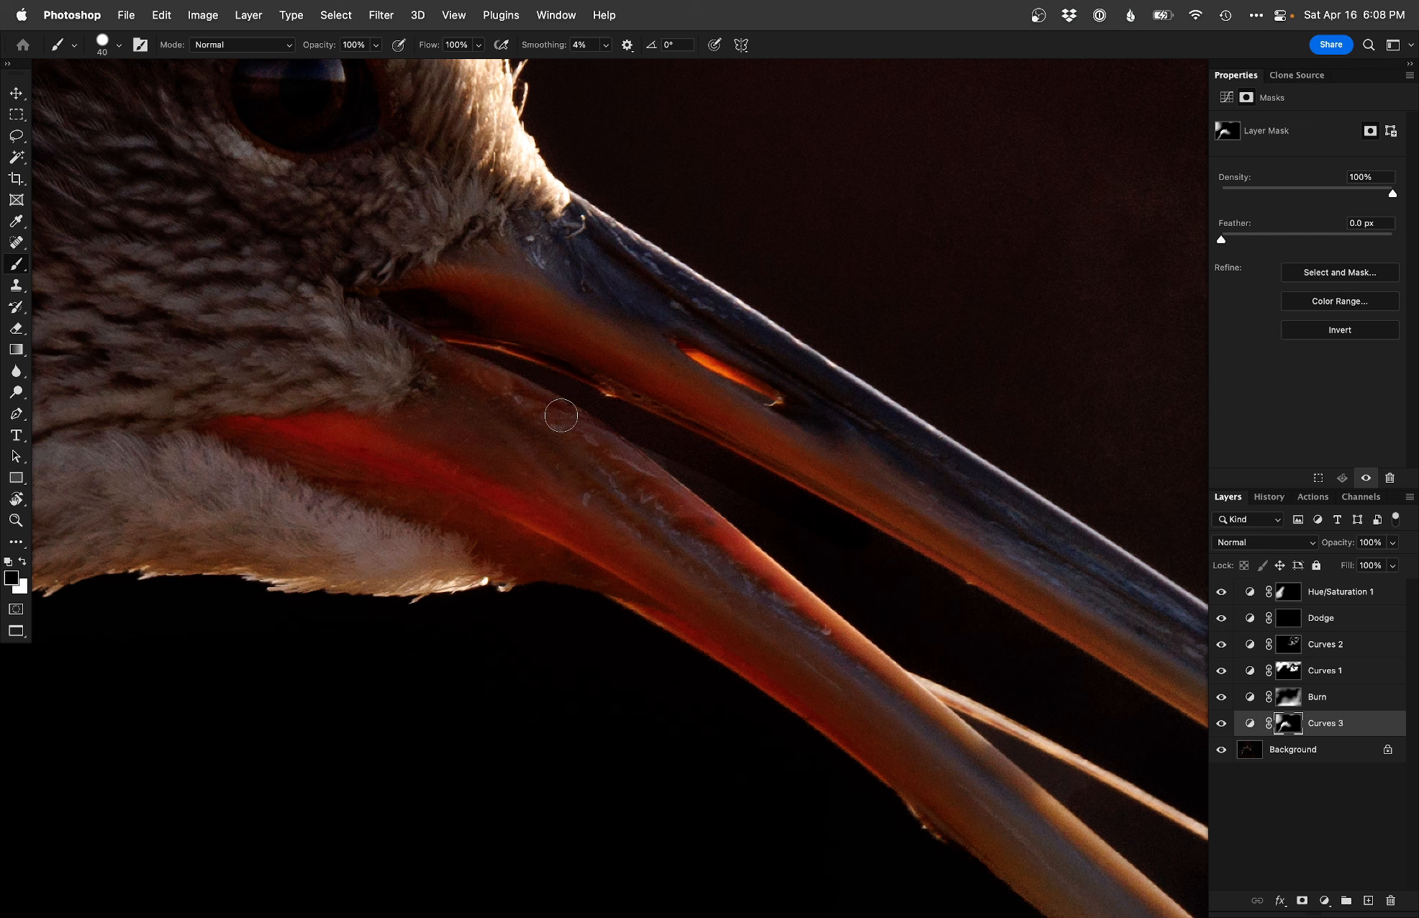
pyautogui.moveTo(564, 419); pyautogui.dragTo(526, 391)
pyautogui.press('x')
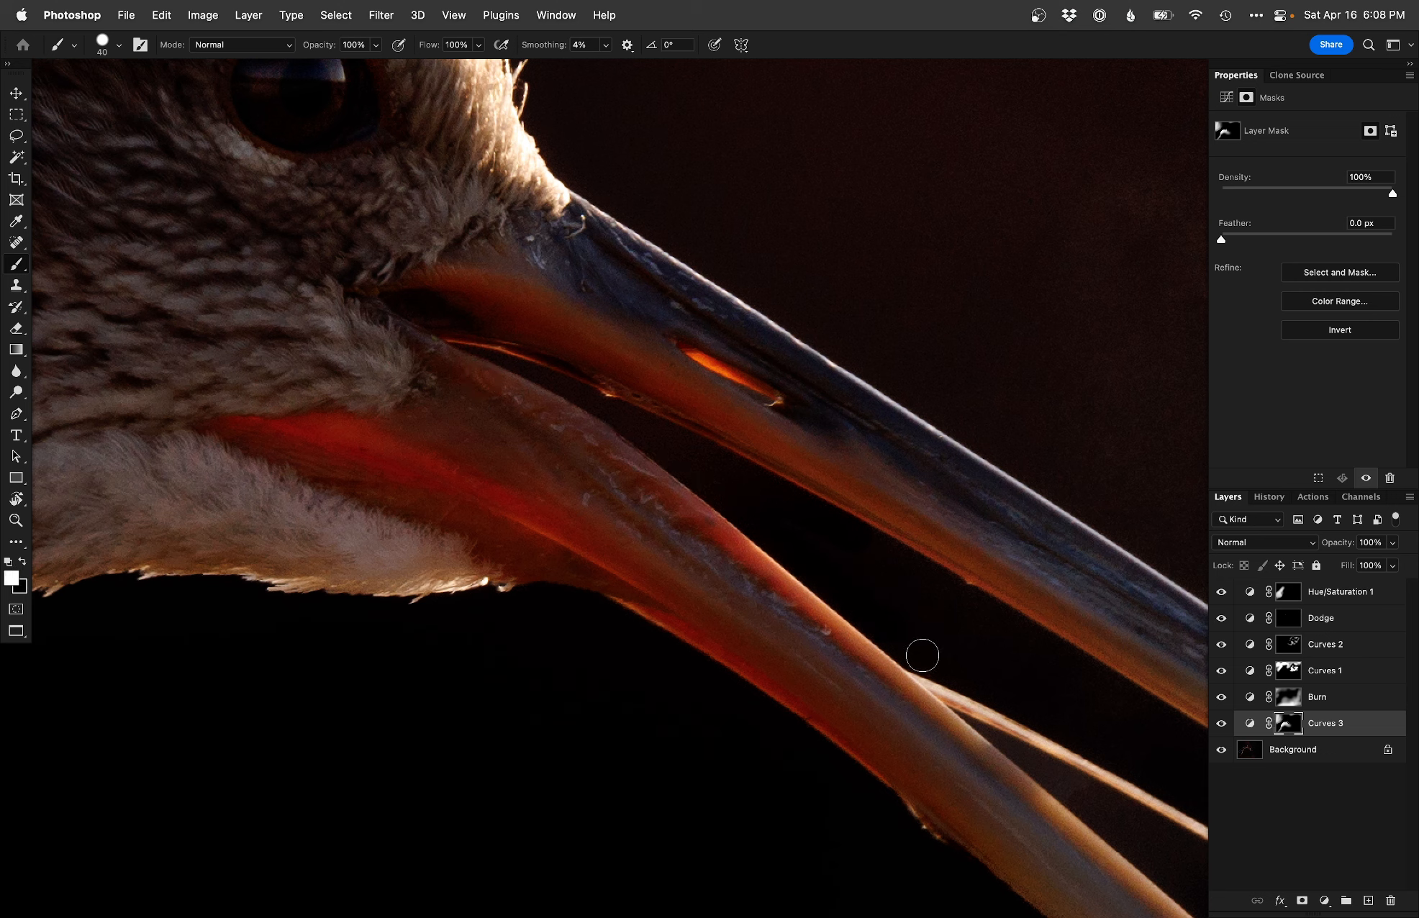
# Step: Paint white on the Curves 3 mask to darken the gap between the upper bill and the thin bright strand in the bird's mouth
pyautogui.hscroll(10, 1038, 703)
pyautogui.scroll(-5, 1038, 703)
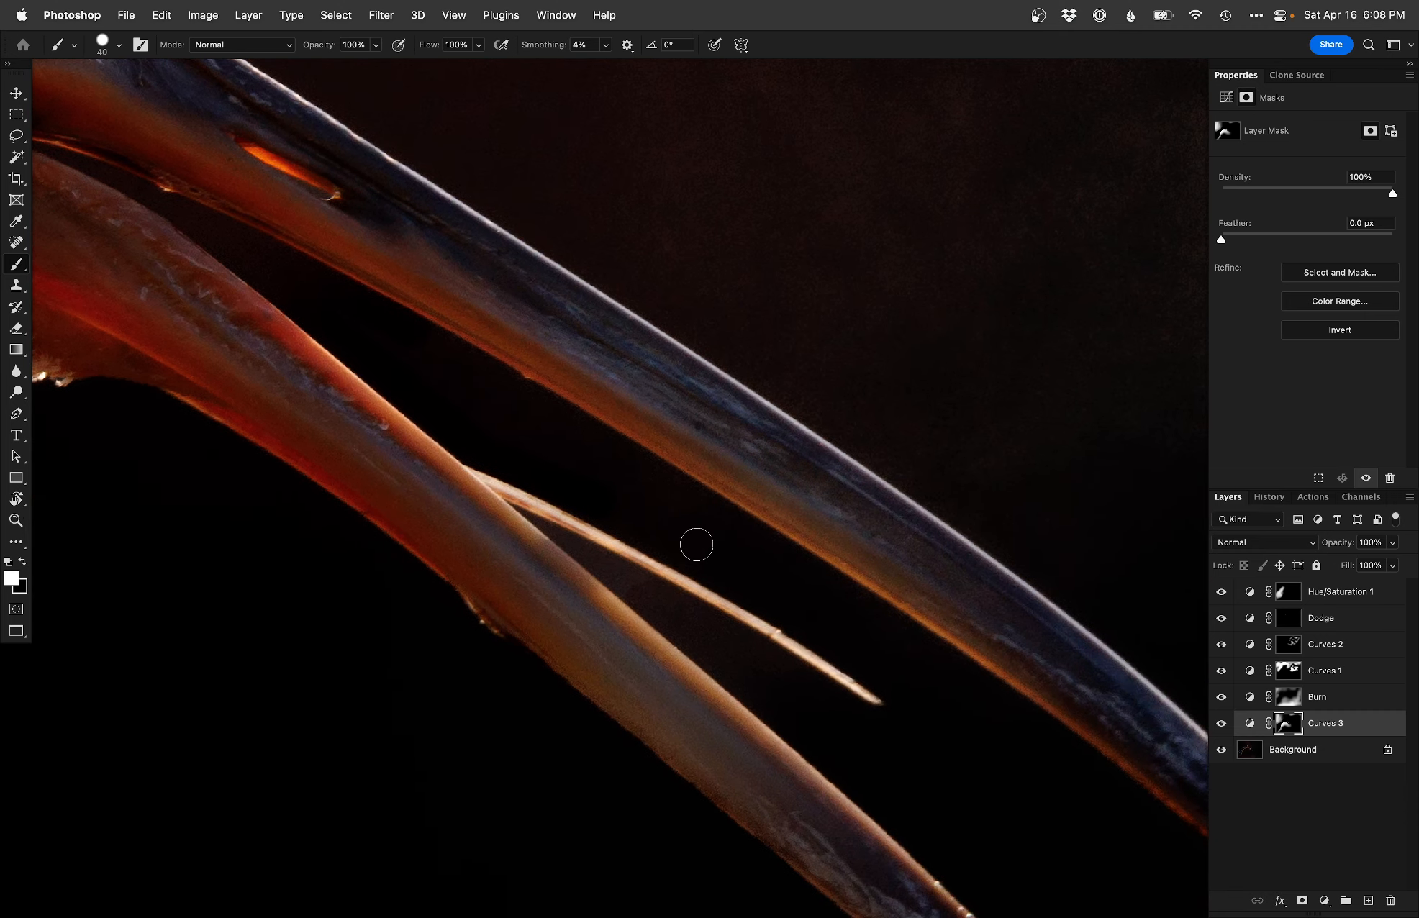
pyautogui.moveTo(682, 559); pyautogui.dragTo(763, 617)
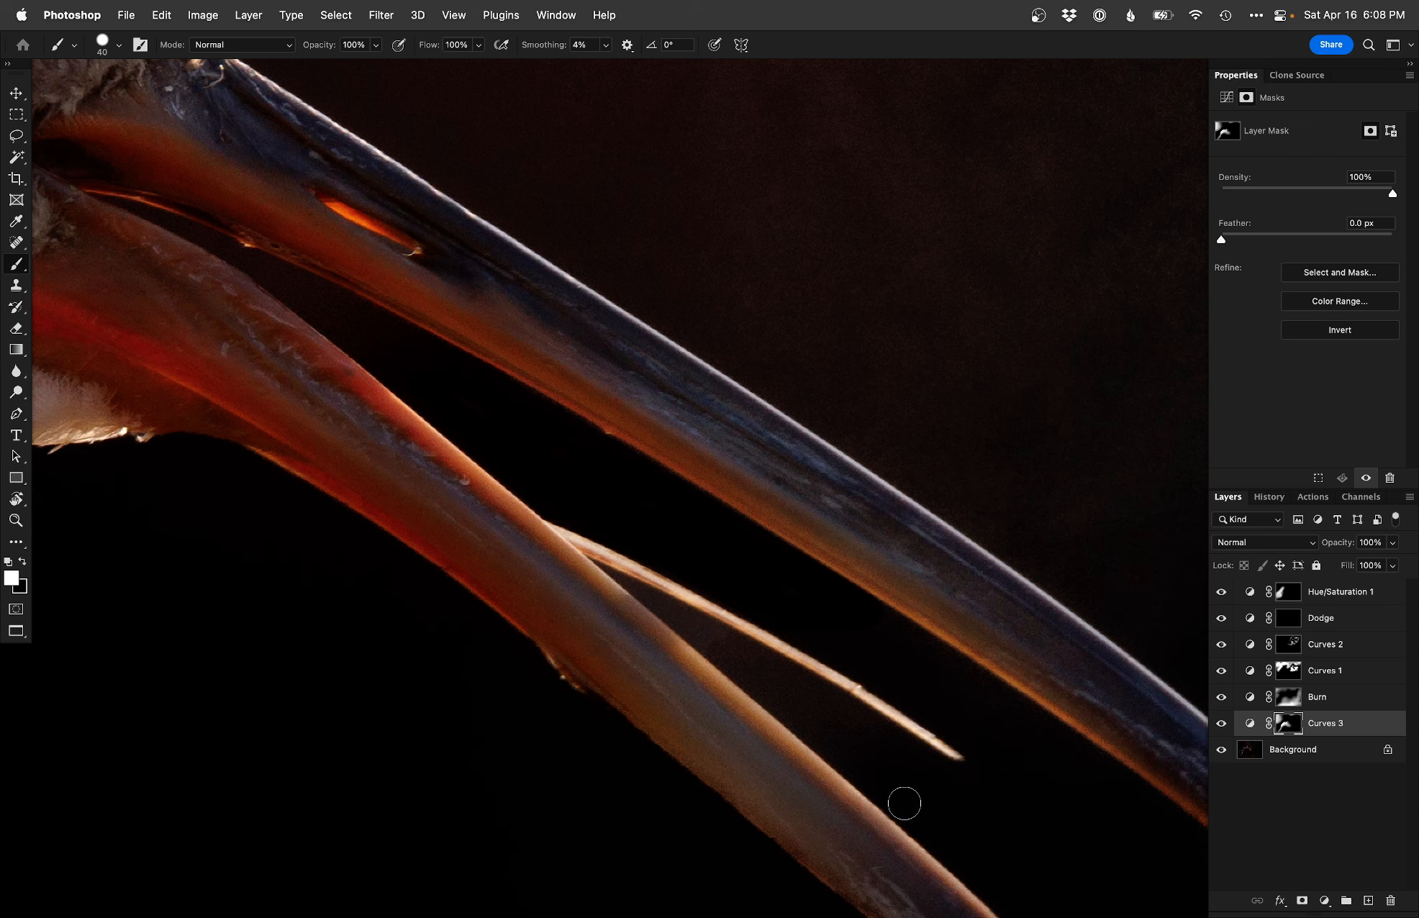
# Step: Paint white on the Curves 3 mask around the base of the bright mouth strand, touching up the strand's edge in black
pyautogui.moveTo(594, 549); pyautogui.dragTo(786, 721)
pyautogui.press('x')
pyautogui.moveTo(592, 537); pyautogui.dragTo(646, 558)
pyautogui.press('x')
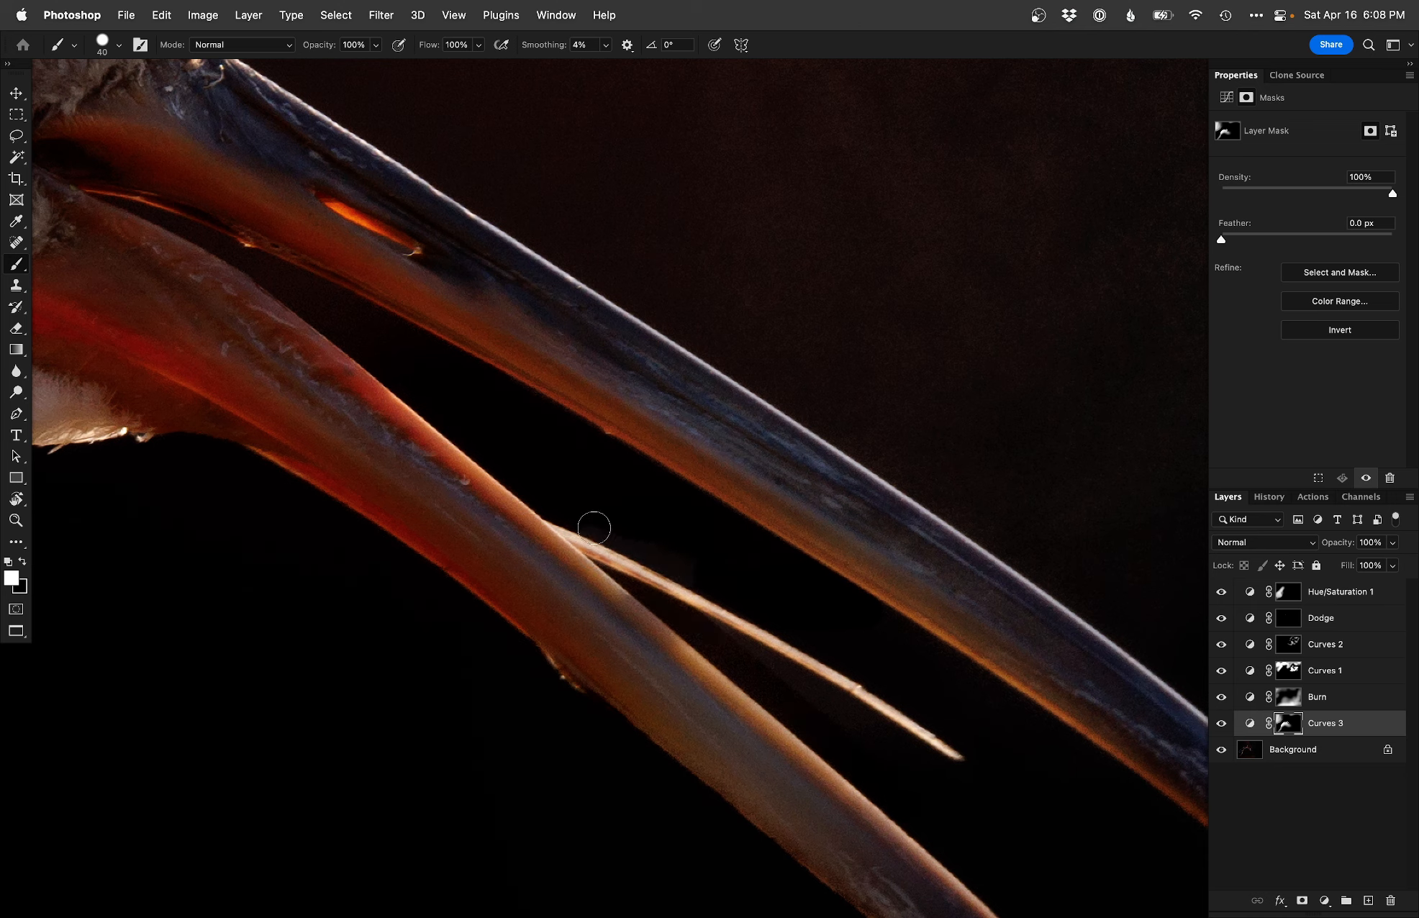
pyautogui.moveTo(582, 519); pyautogui.dragTo(637, 553)
pyautogui.press('x')
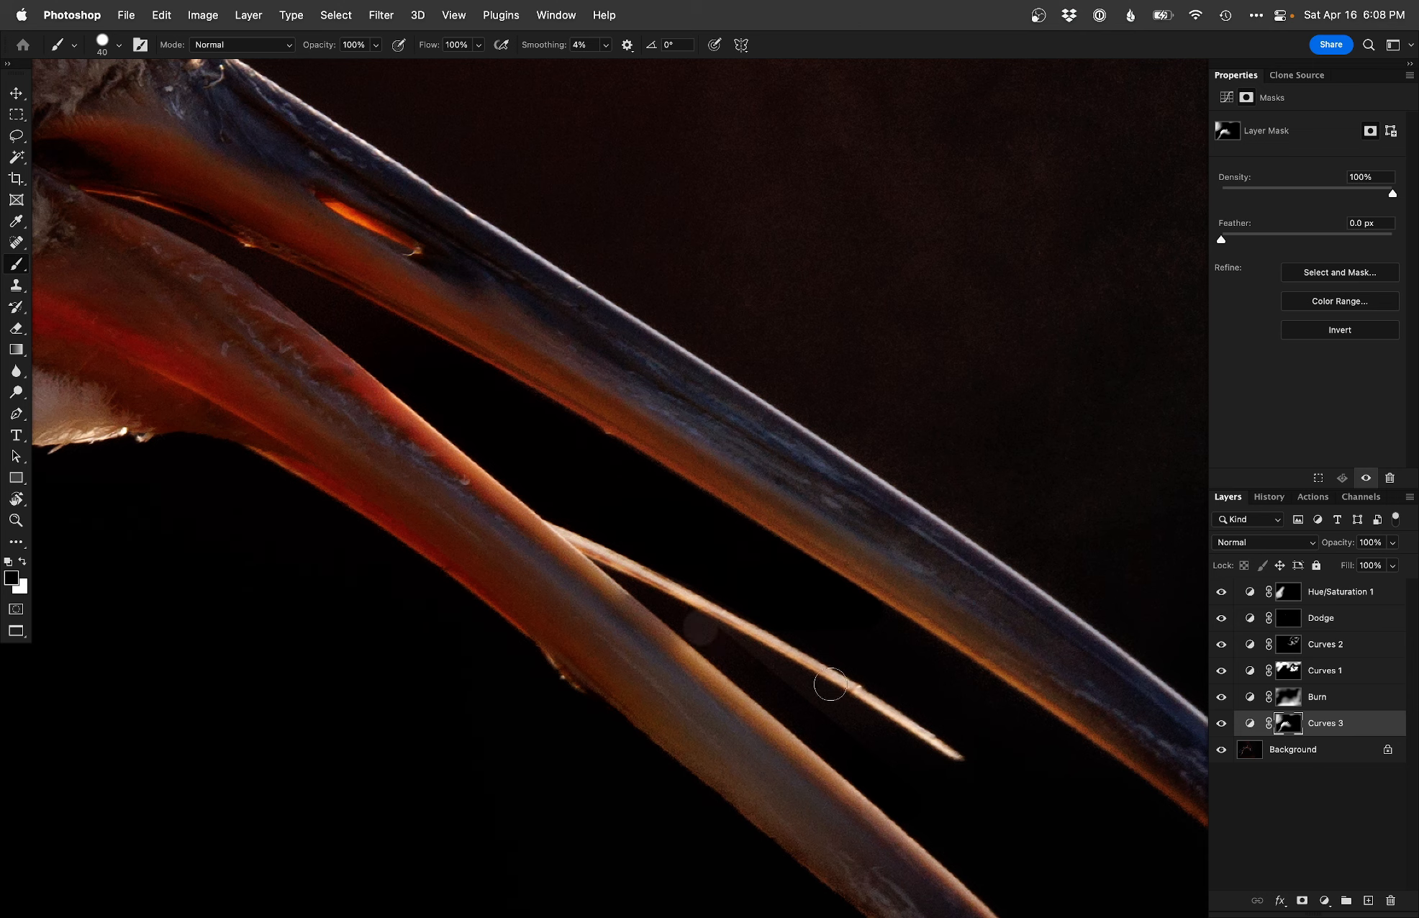
# Step: Paint white on the Curves 3 mask to darken the gap between the bright strand and the lower bill, continuing around the strand's tip
pyautogui.press('x')
pyautogui.moveTo(696, 627); pyautogui.dragTo(850, 715)
pyautogui.press('super+z')
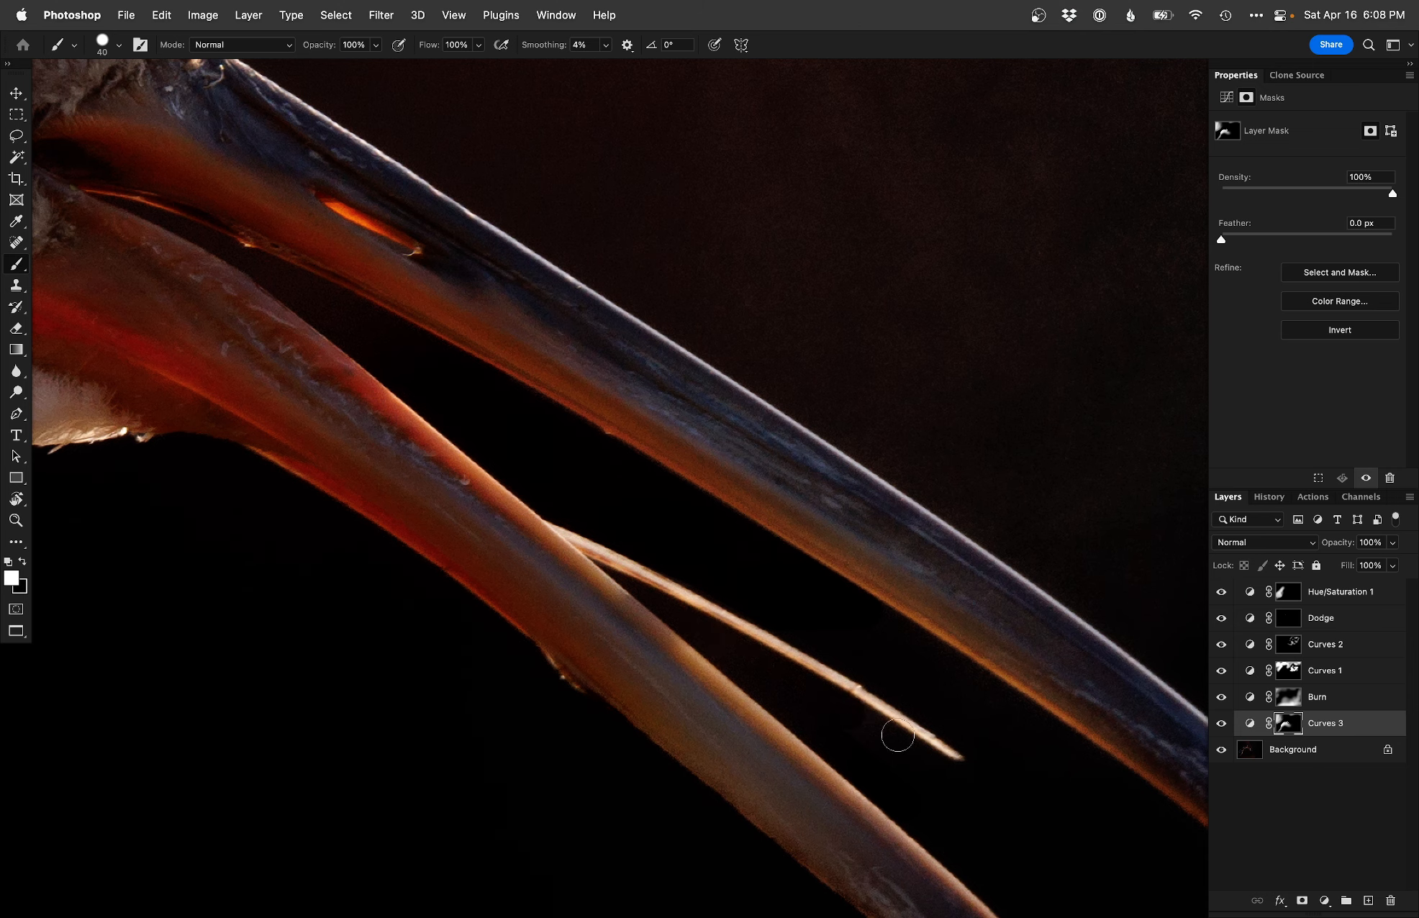
pyautogui.moveTo(976, 789); pyautogui.dragTo(895, 725)
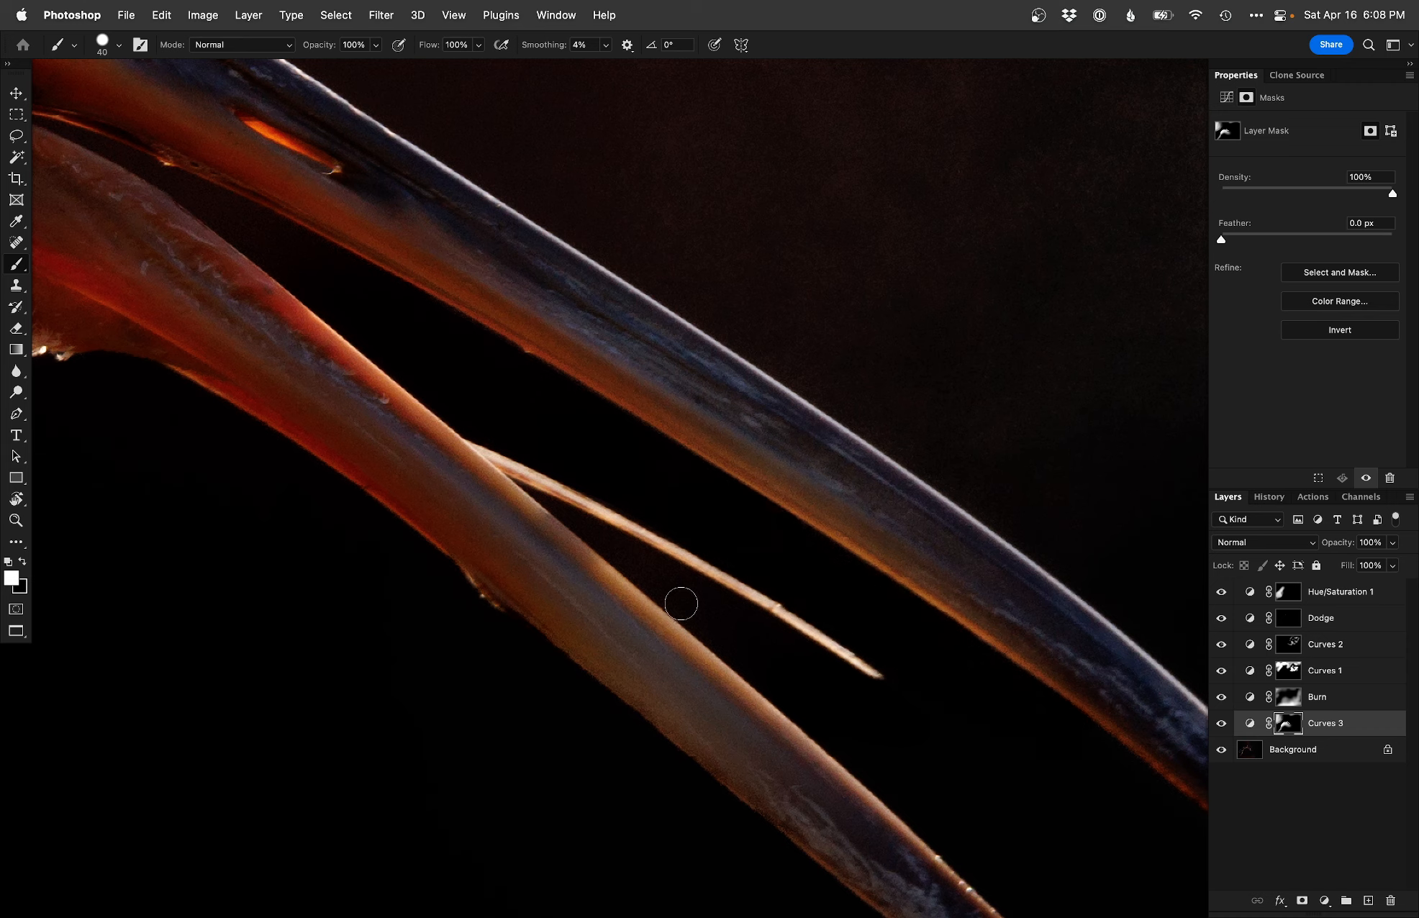
# Step: Enlarge the brush to 110 px and paint white on the Curves 3 mask to darken the gap between the two bill tips
pyautogui.moveTo(949, 729)
pyautogui.mouseDown()
pyautogui.moveTo(697, 545)
pyautogui.moveTo(646, 481)
pyautogui.mouseUp()
pyautogui.press(']')
pyautogui.press(']')
pyautogui.press(']')
pyautogui.press(']')
pyautogui.press(']')
pyautogui.press(']')
pyautogui.press(']')
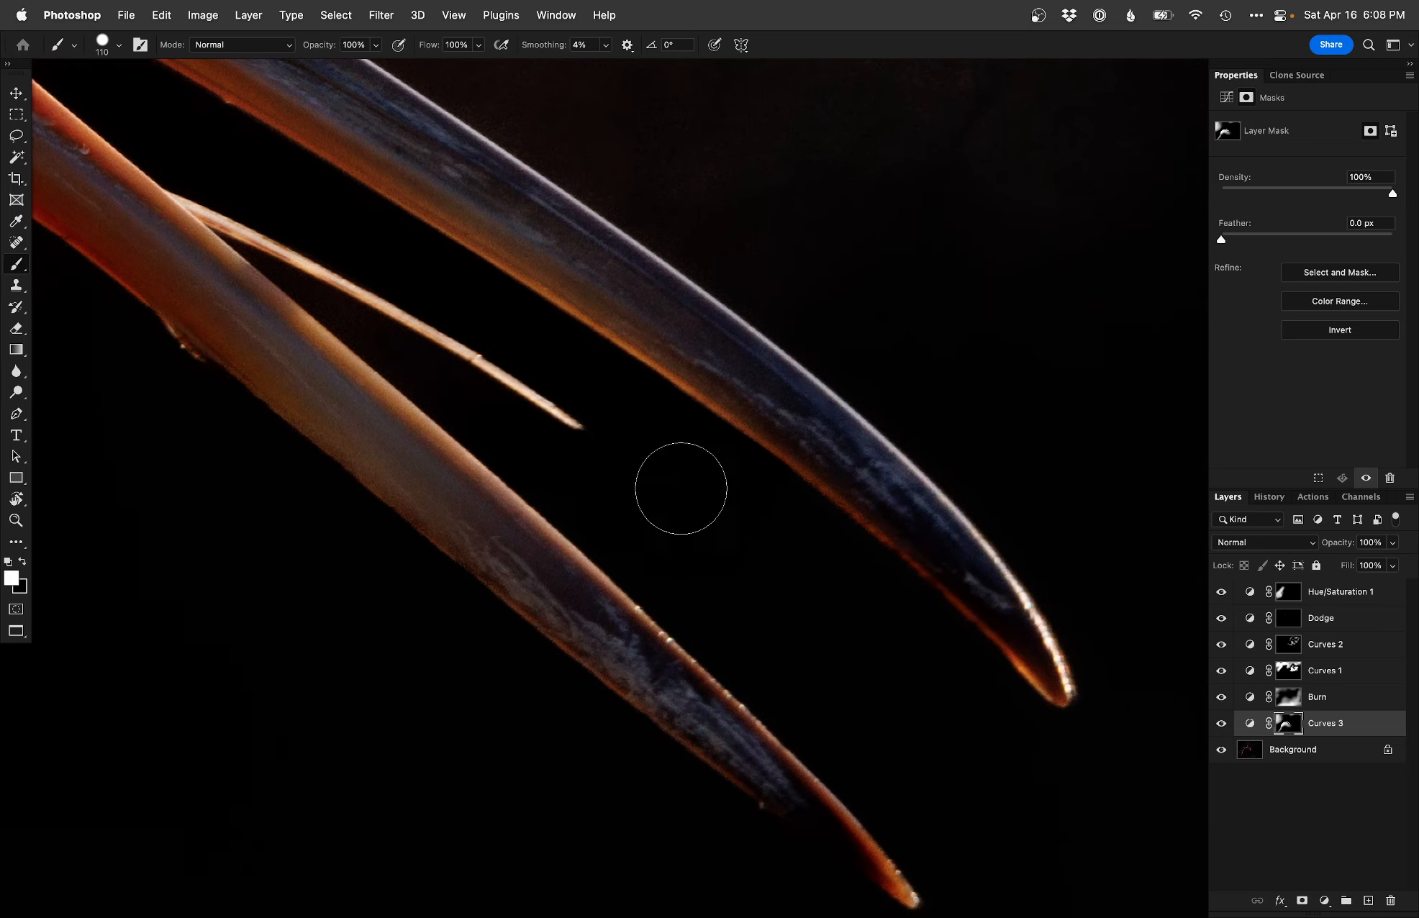
pyautogui.rightClick(794, 572)
pyautogui.doubleClick(778, 682)
# Step: Paint black on the Curves 3 mask over the lower bill toward its tip with a soft 230 px brush, then resize the brush to 298 px
pyautogui.keyDown('ctrl'); pyautogui.keyDown('alt'); pyautogui.moveTo(734, 689); pyautogui.dragTo(827, 697); pyautogui.keyUp('alt'); pyautogui.keyUp('ctrl')
pyautogui.press('x')
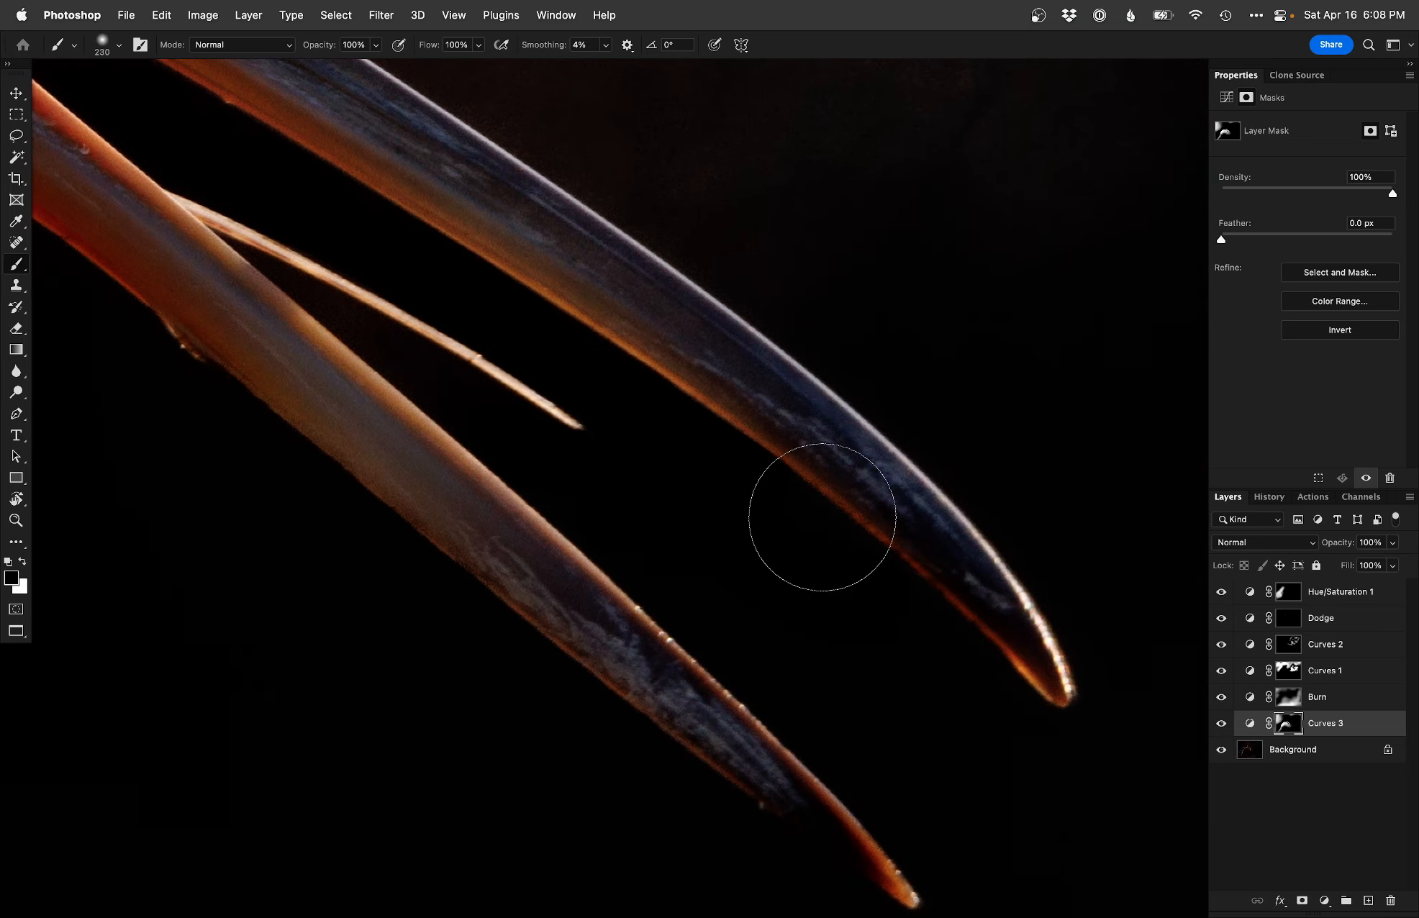
pyautogui.moveTo(641, 562); pyautogui.dragTo(856, 726)
pyautogui.press('super+minus')
pyautogui.keyDown('ctrl'); pyautogui.keyDown('alt'); pyautogui.moveTo(717, 523); pyautogui.dragTo(798, 523); pyautogui.keyUp('alt'); pyautogui.keyUp('ctrl')
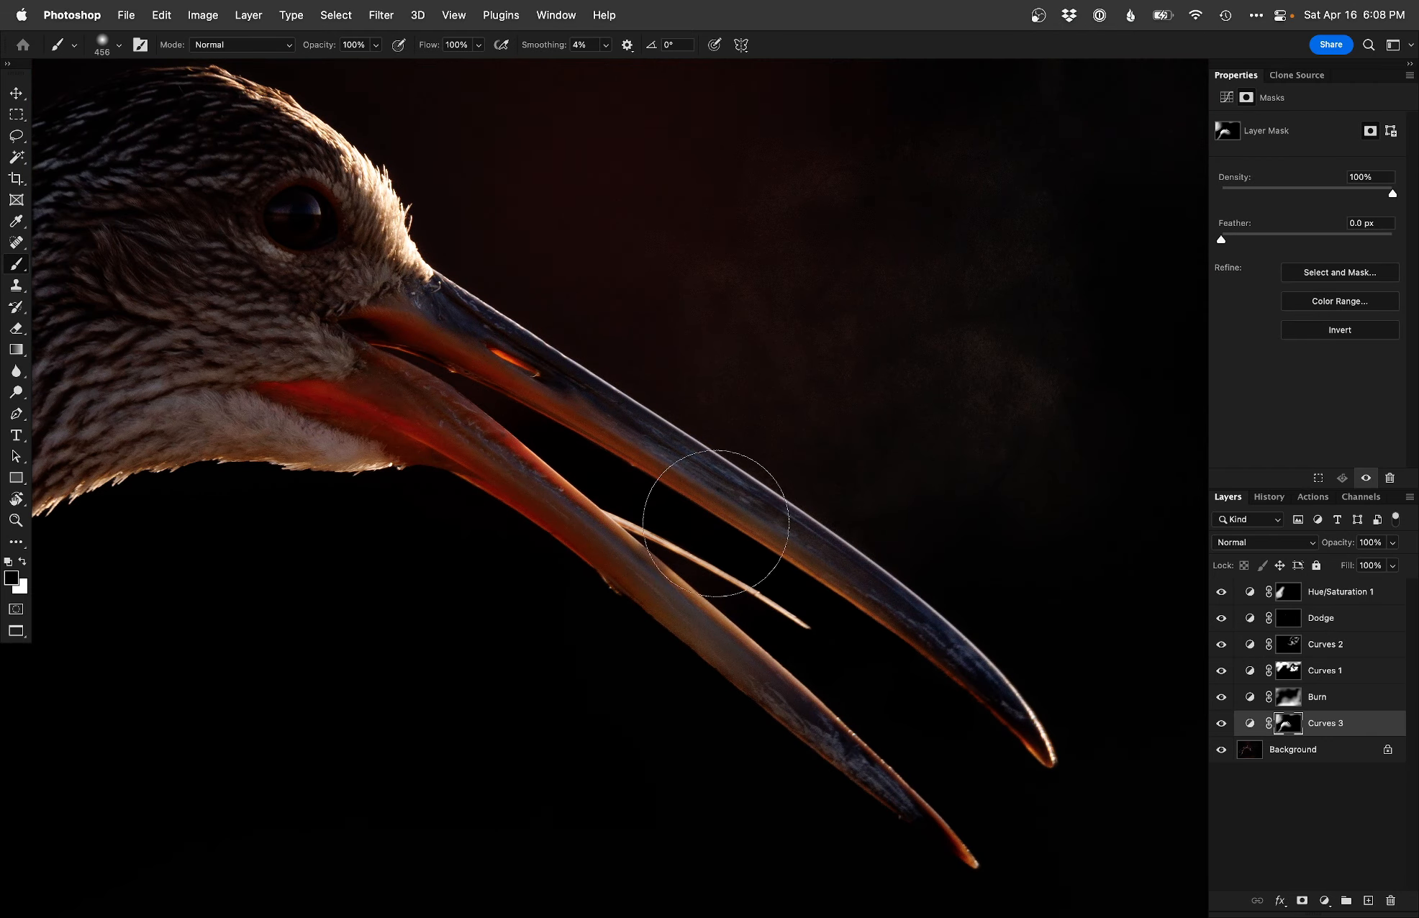
pyautogui.moveTo(716, 487)
pyautogui.keyDown('ctrl'); pyautogui.keyDown('alt'); pyautogui.mouseDown()
pyautogui.moveTo(670, 487)
pyautogui.moveTo(745, 498)
pyautogui.mouseUp(); pyautogui.keyUp('alt'); pyautogui.keyUp('ctrl')
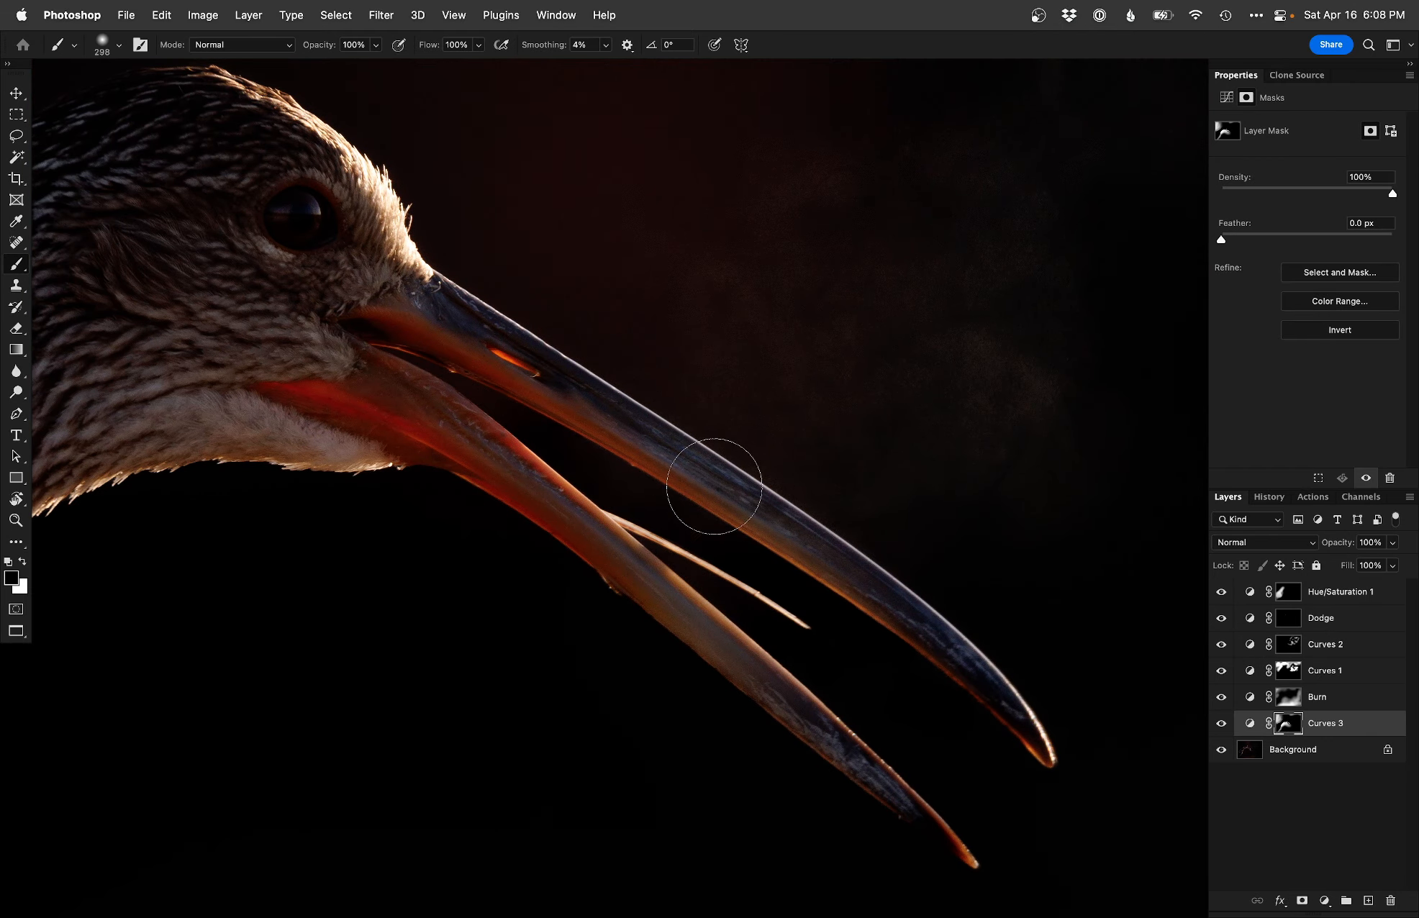
# Step: Compare the whole edited photo with the original by hiding and restoring every layer above Background twice
pyautogui.press('super+minus')
pyautogui.press('super+minus')
pyautogui.press('super+minus')
pyautogui.keyDown('alt'); pyautogui.click(890, 592); pyautogui.keyUp('alt')
pyautogui.moveTo(906, 573); pyautogui.dragTo(803, 573)
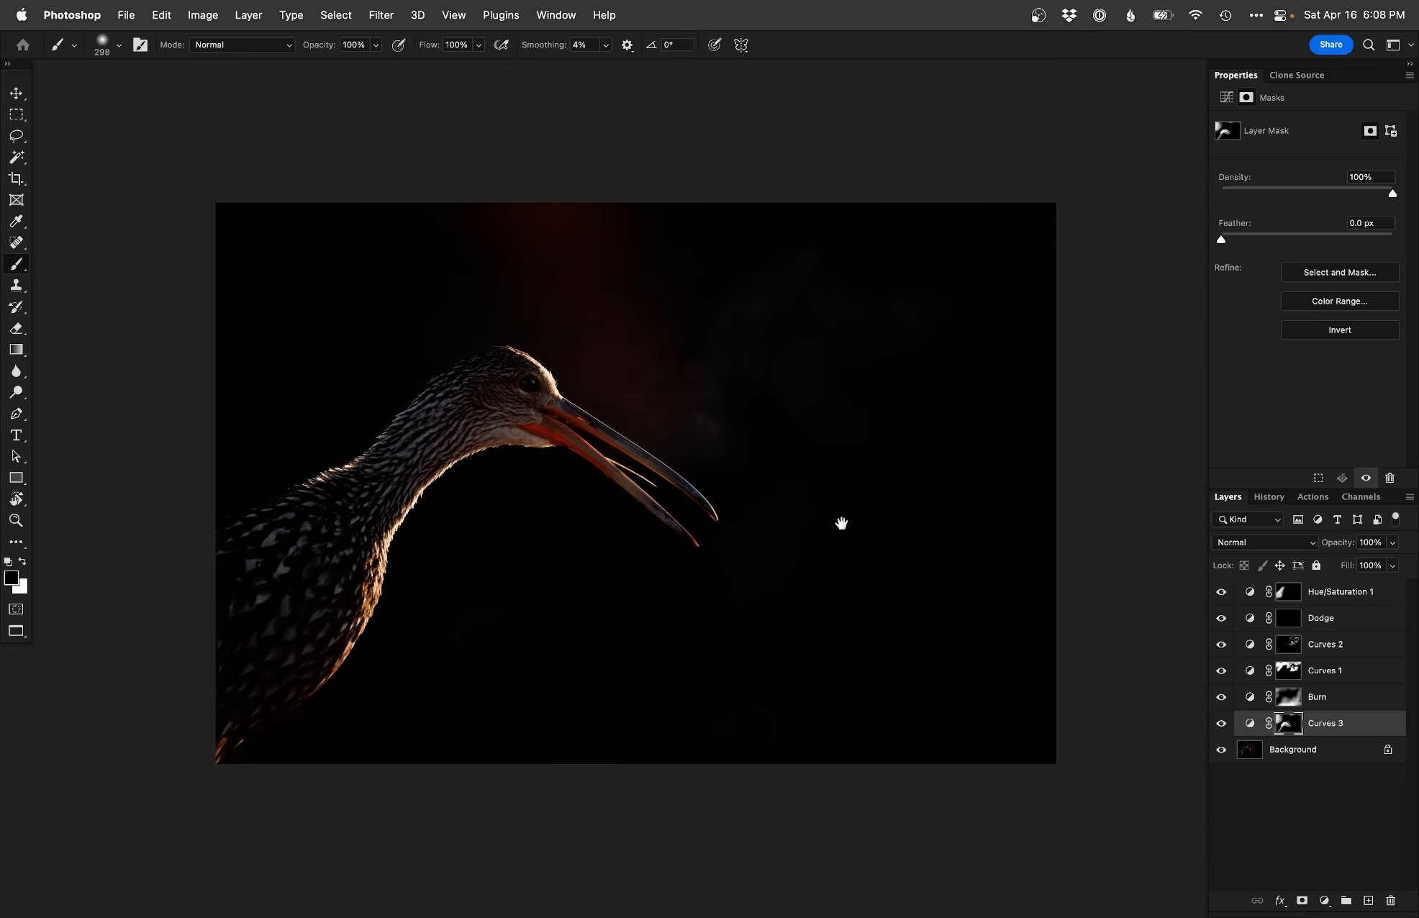
pyautogui.keyDown('alt'); pyautogui.click(1221, 750); pyautogui.keyUp('alt')
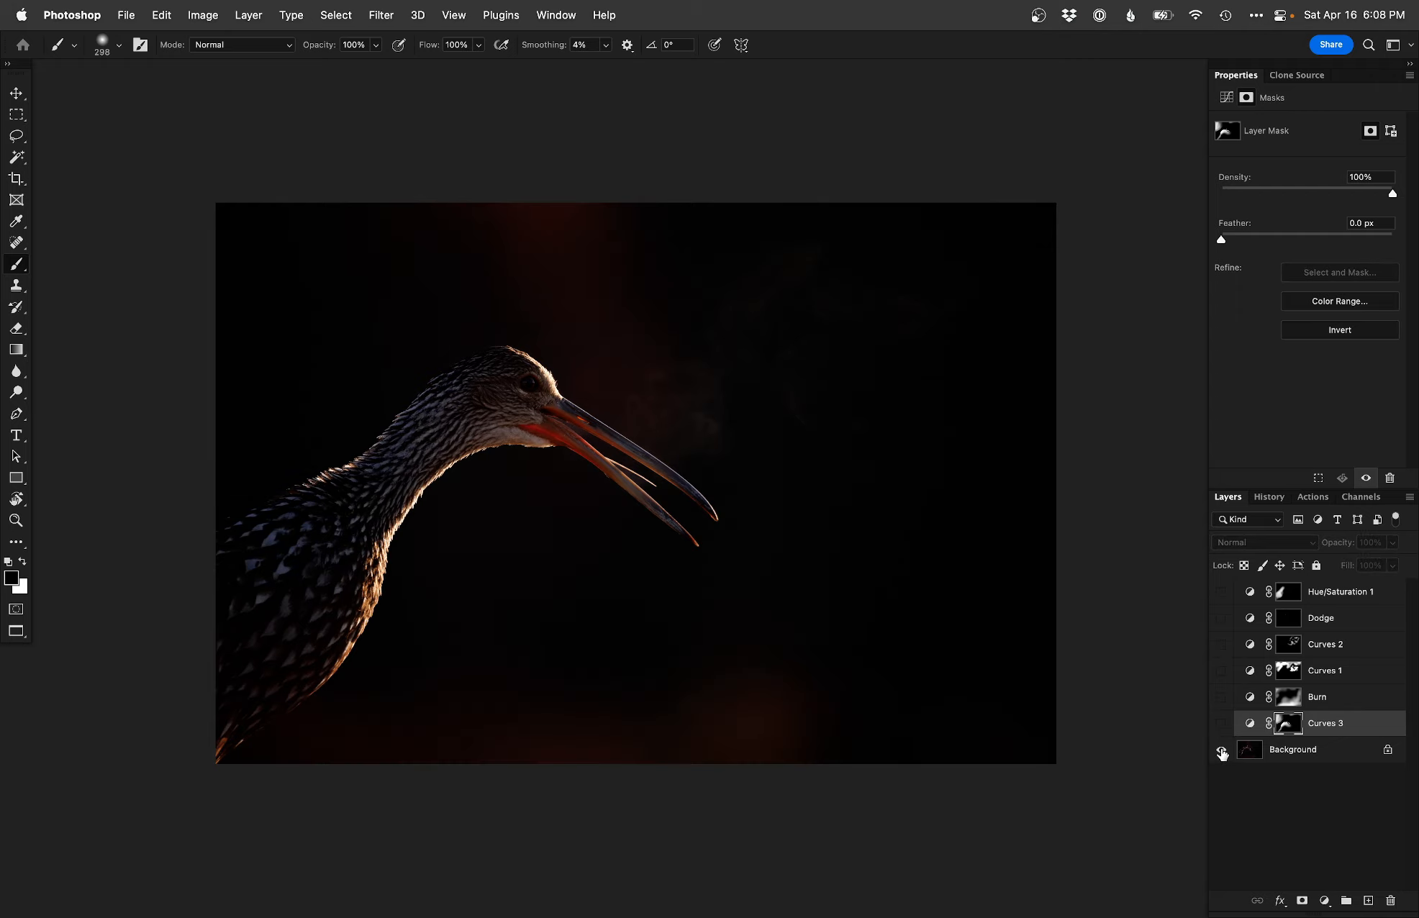
pyautogui.keyDown('alt'); pyautogui.click(1221, 750); pyautogui.keyUp('alt')
pyautogui.press('super+plus')
pyautogui.moveTo(889, 728); pyautogui.dragTo(845, 731)
pyautogui.keyDown('alt'); pyautogui.click(1221, 750); pyautogui.keyUp('alt')
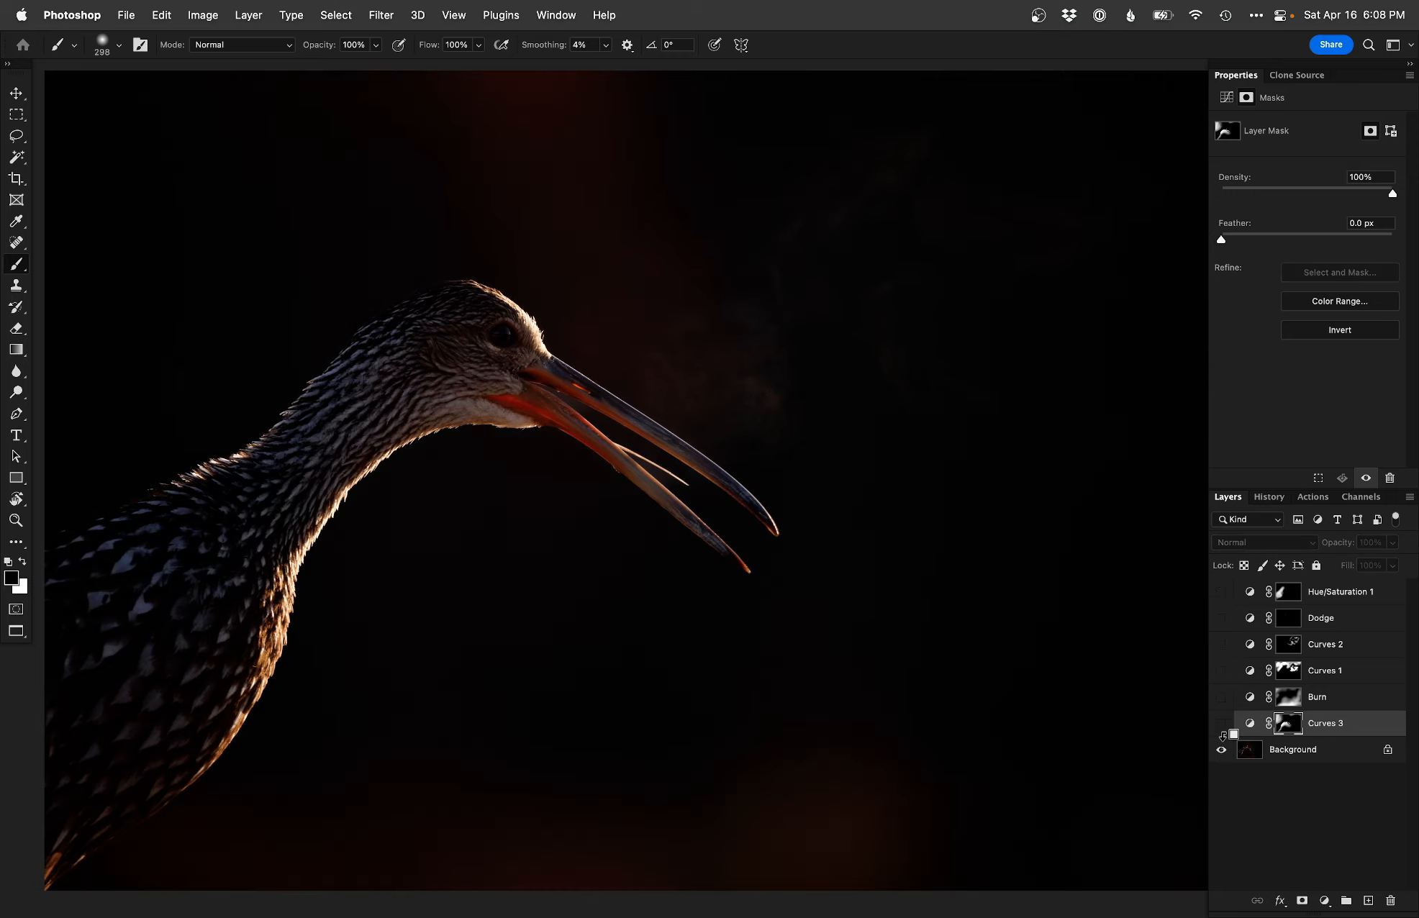
pyautogui.keyDown('alt'); pyautogui.click(1221, 750); pyautogui.keyUp('alt')
# Step: Save the photo, switch to Lightroom Classic and open the first bird photo from the grid in the large single view
pyautogui.press('super+s')
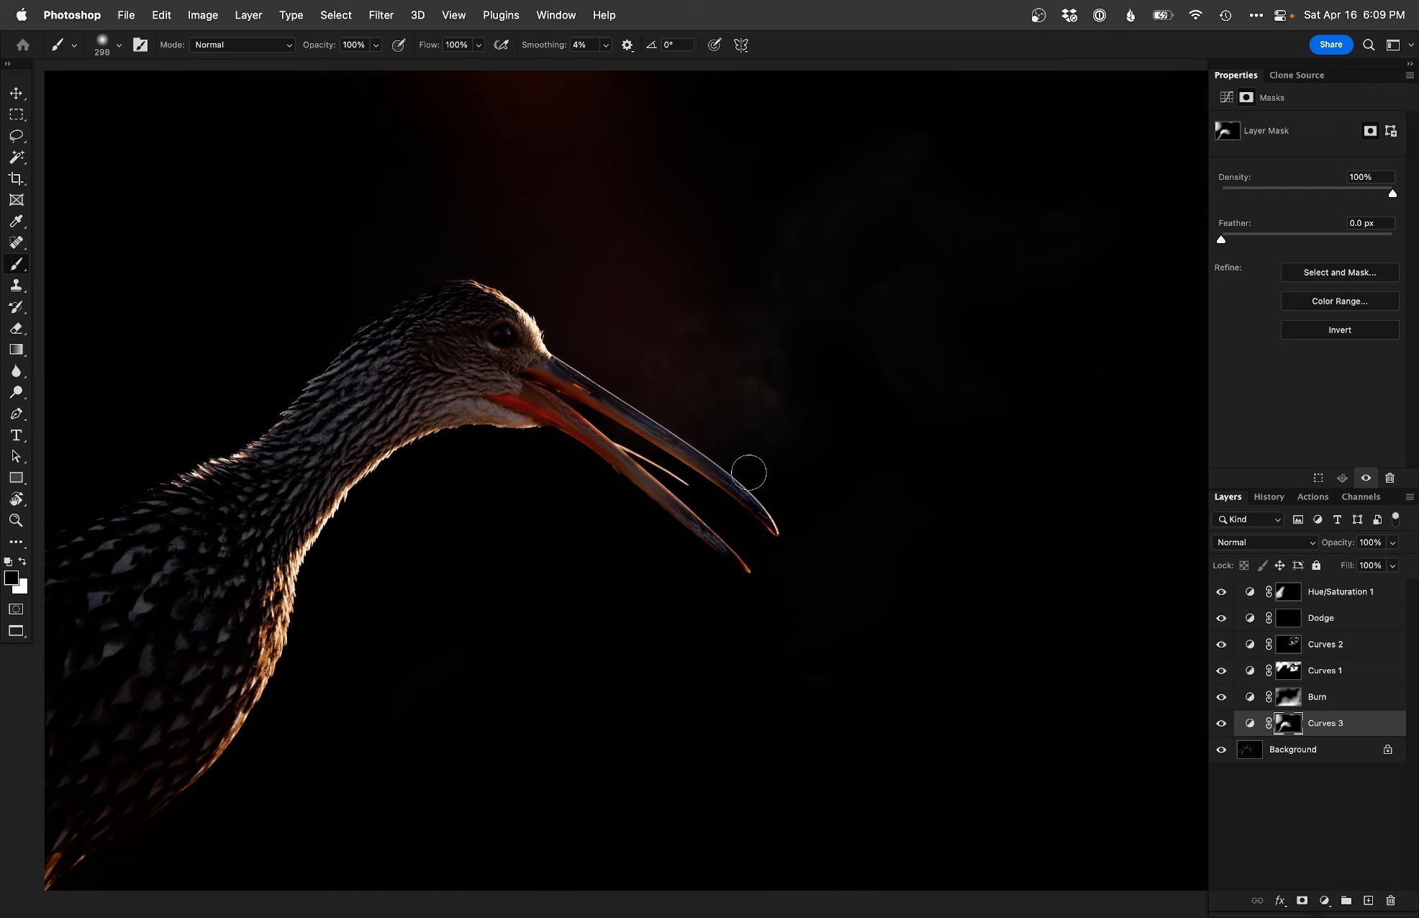
pyautogui.press('super+Tab')
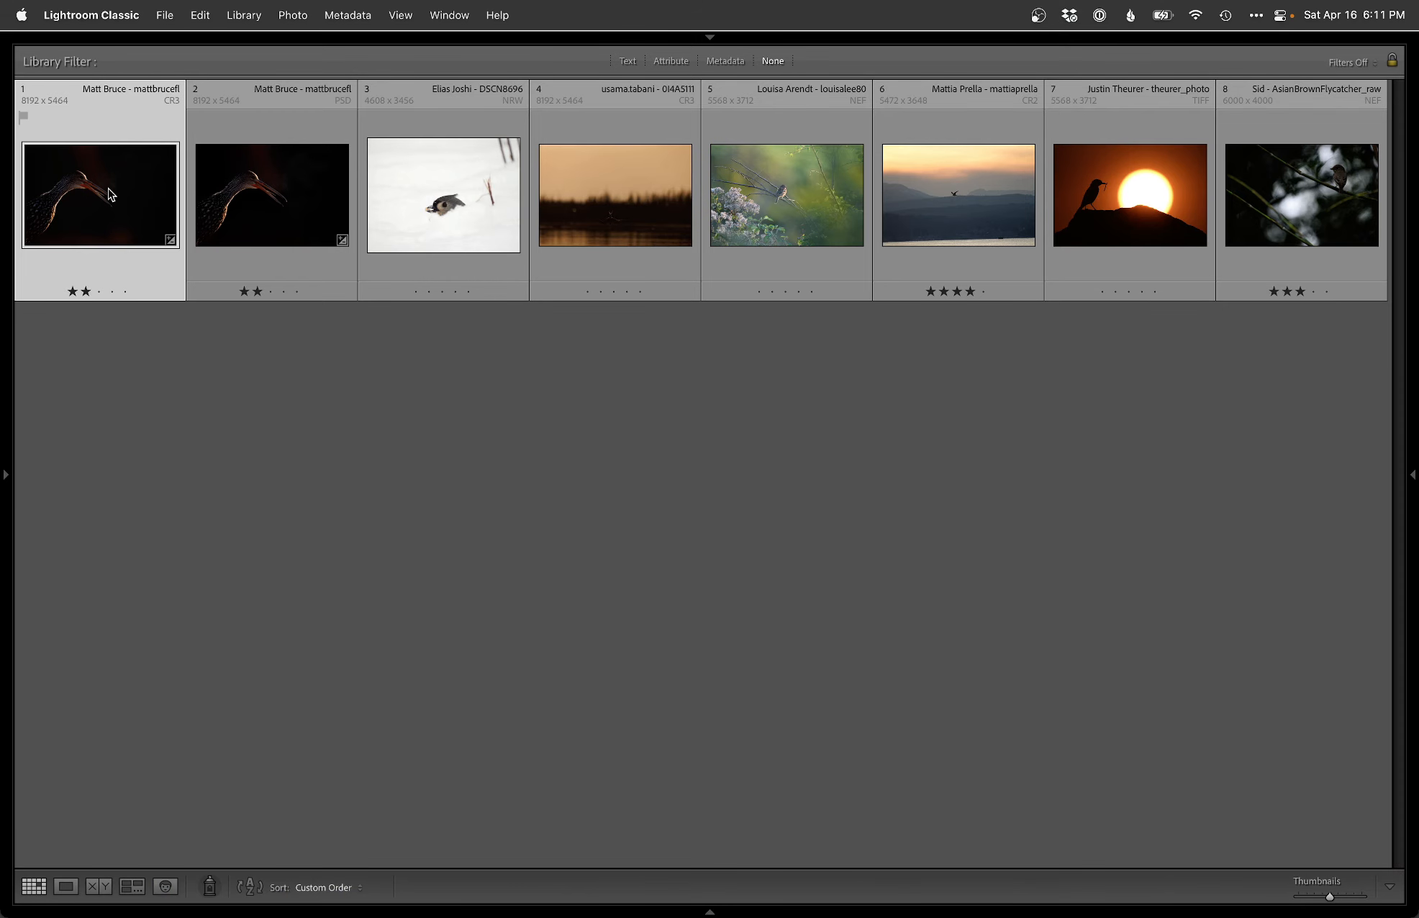
pyautogui.doubleClick(123, 195)
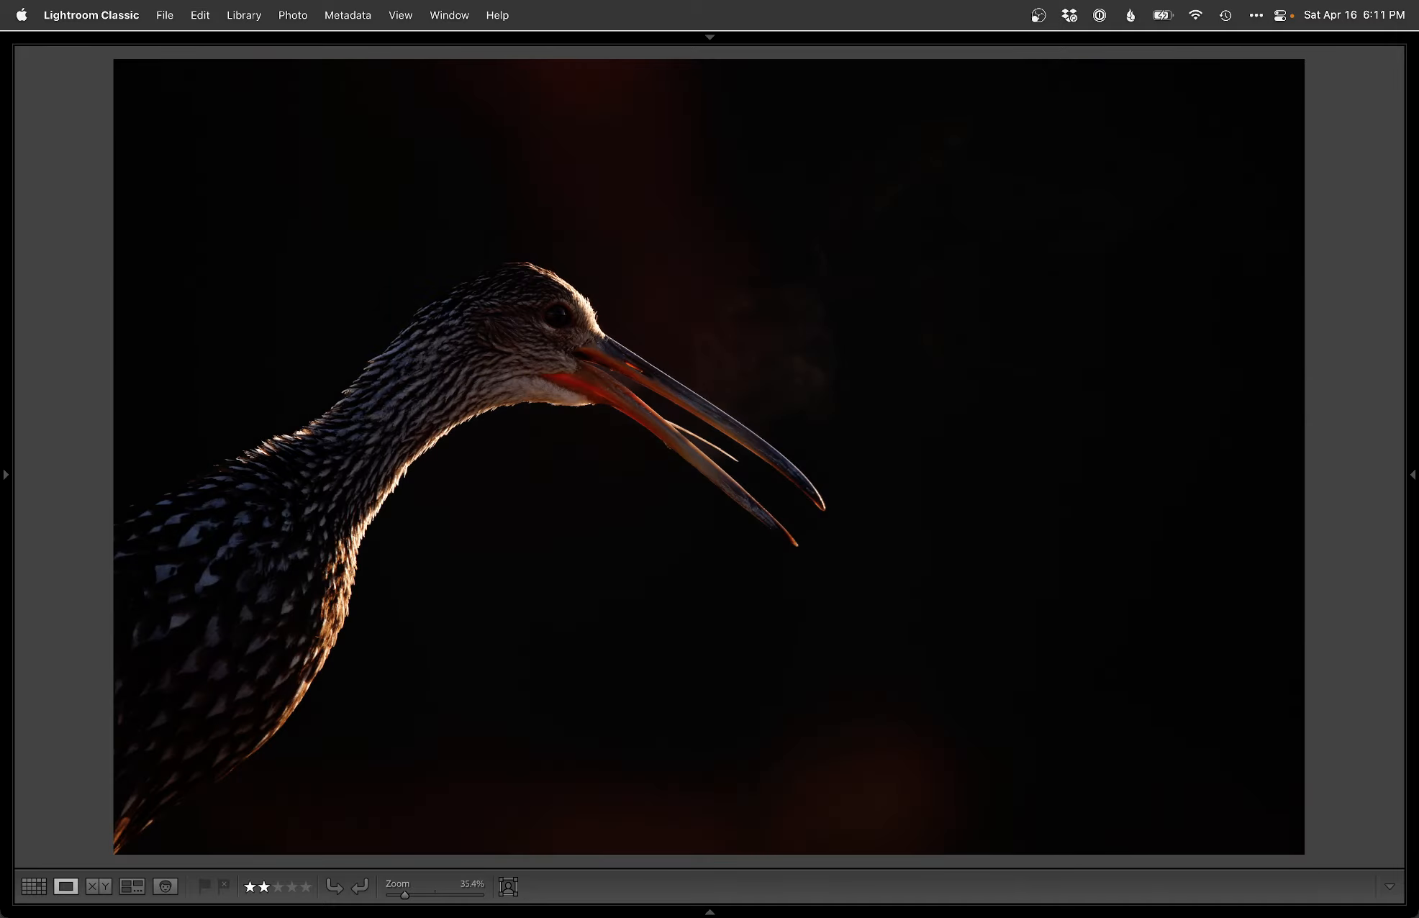
# Step: Open the edited PSD in Photoshop with Edit Original and show it in full-screen mode
pyautogui.press('super+e')
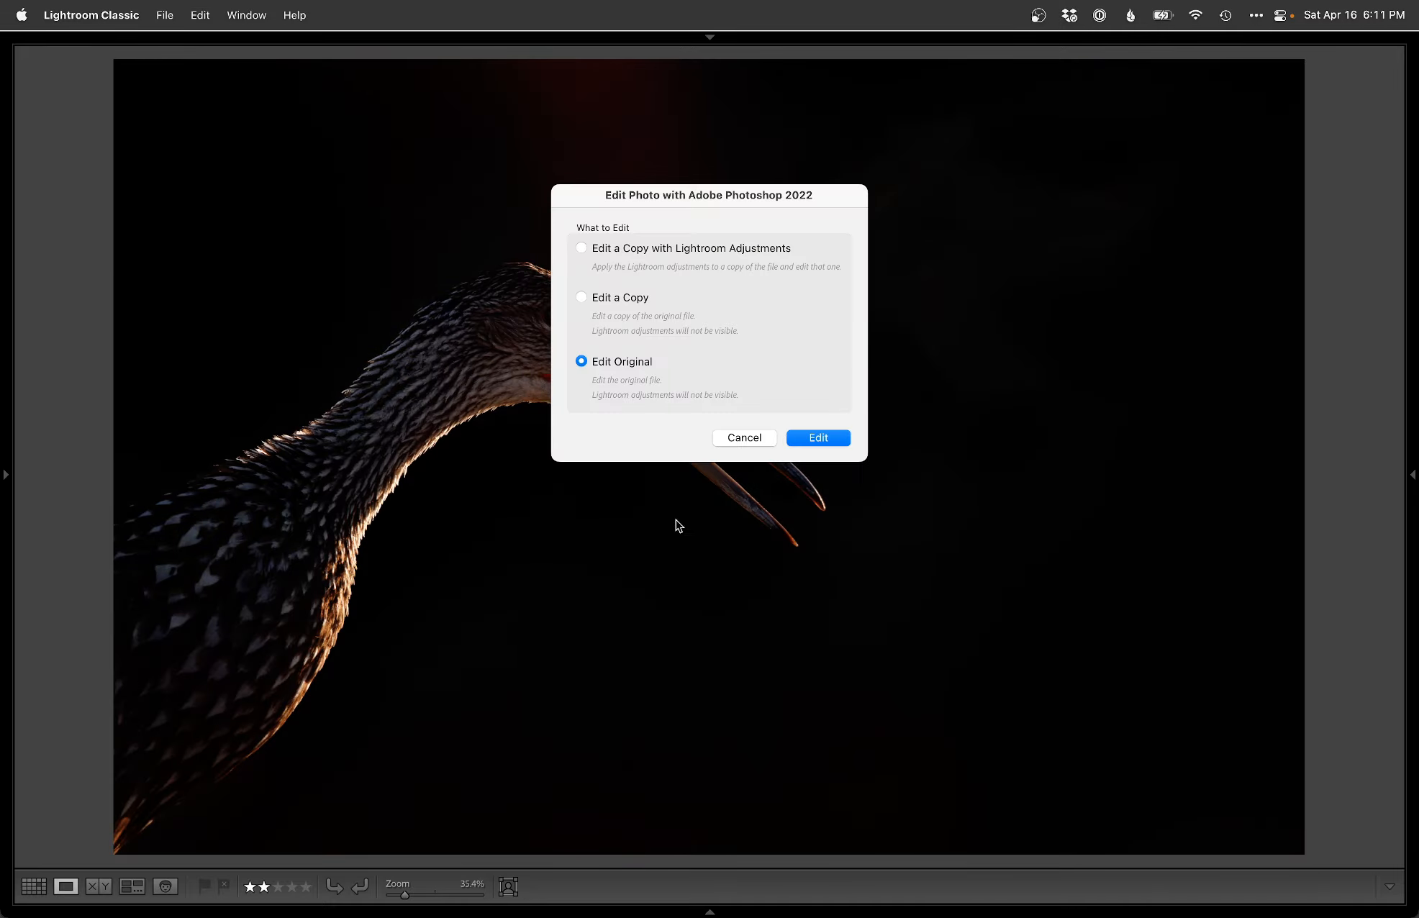
pyautogui.click(821, 439)
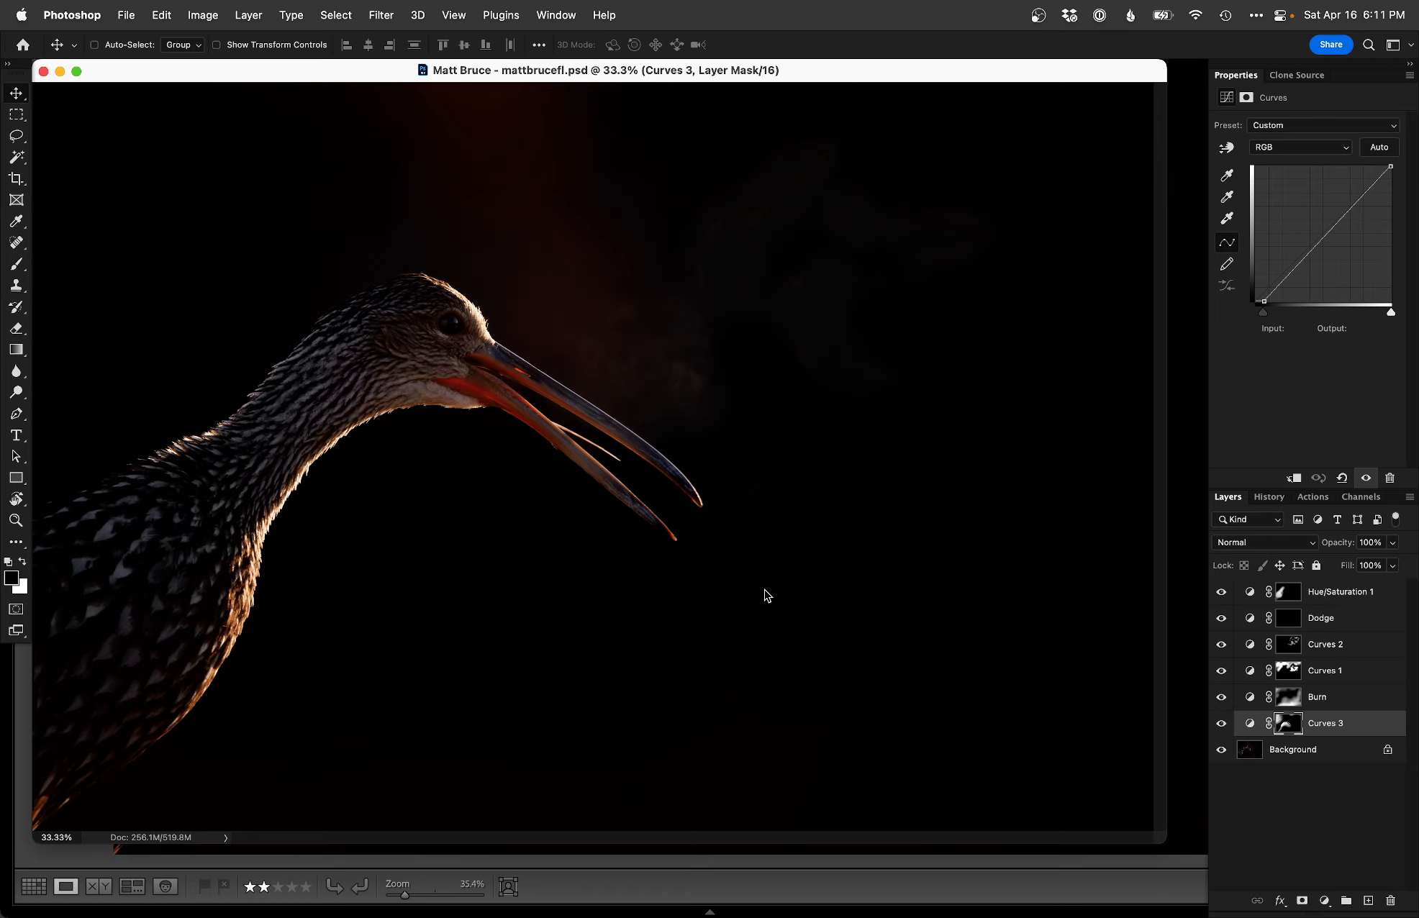
pyautogui.press('f')
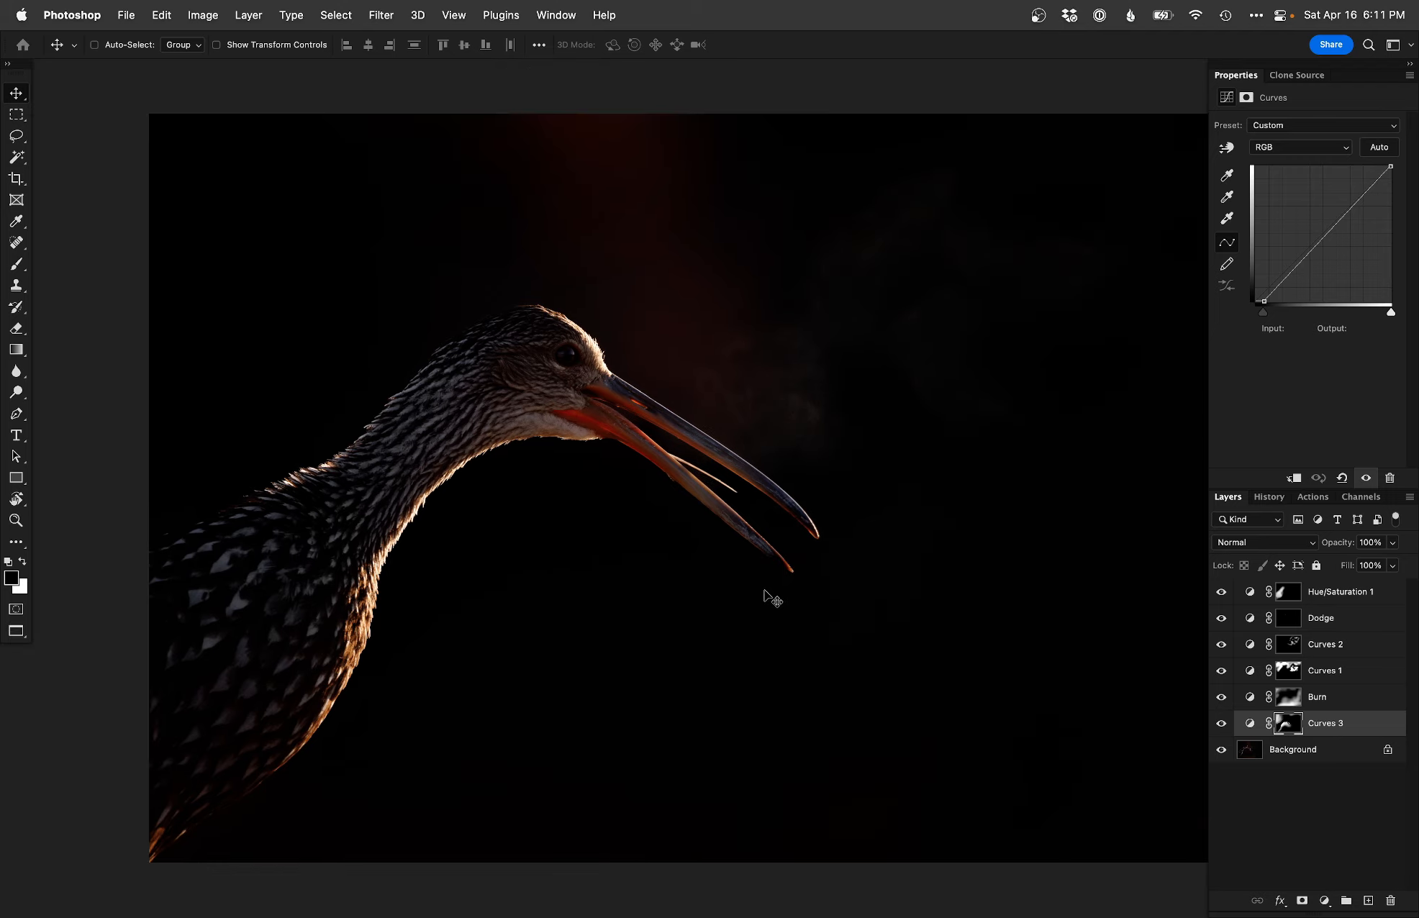
# Step: Paint white on the Curves 3 mask with a soft brush enlarged to about 1448 px to further darken the background beyond the bill
pyautogui.click(1288, 724)
pyautogui.moveTo(858, 648)
pyautogui.mouseDown()
pyautogui.moveTo(733, 594)
pyautogui.moveTo(826, 637)
pyautogui.mouseUp()
pyautogui.press('b')
pyautogui.rightClick(772, 504)
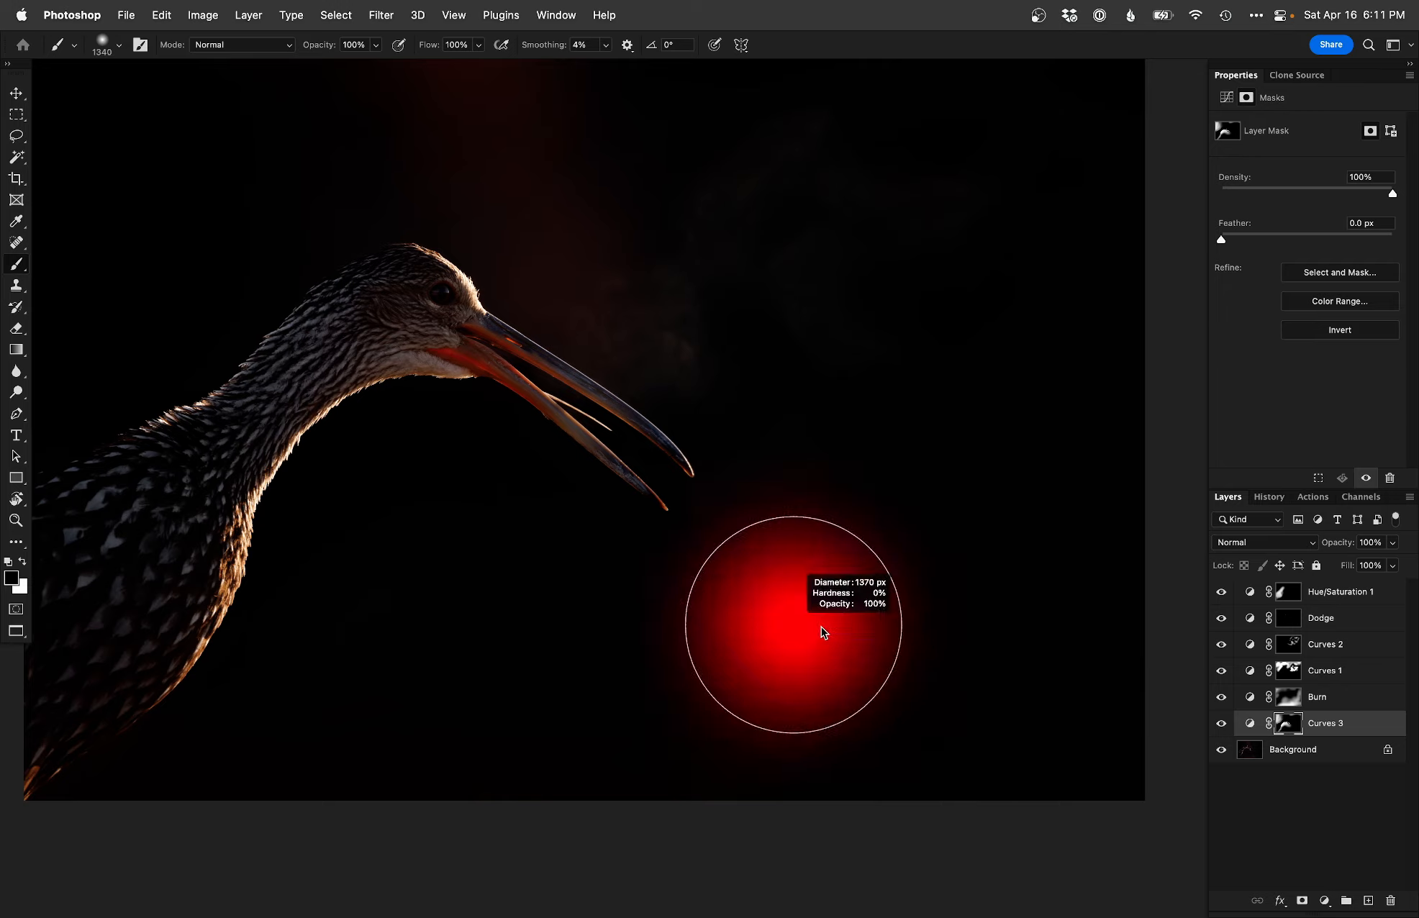
pyautogui.press('x')
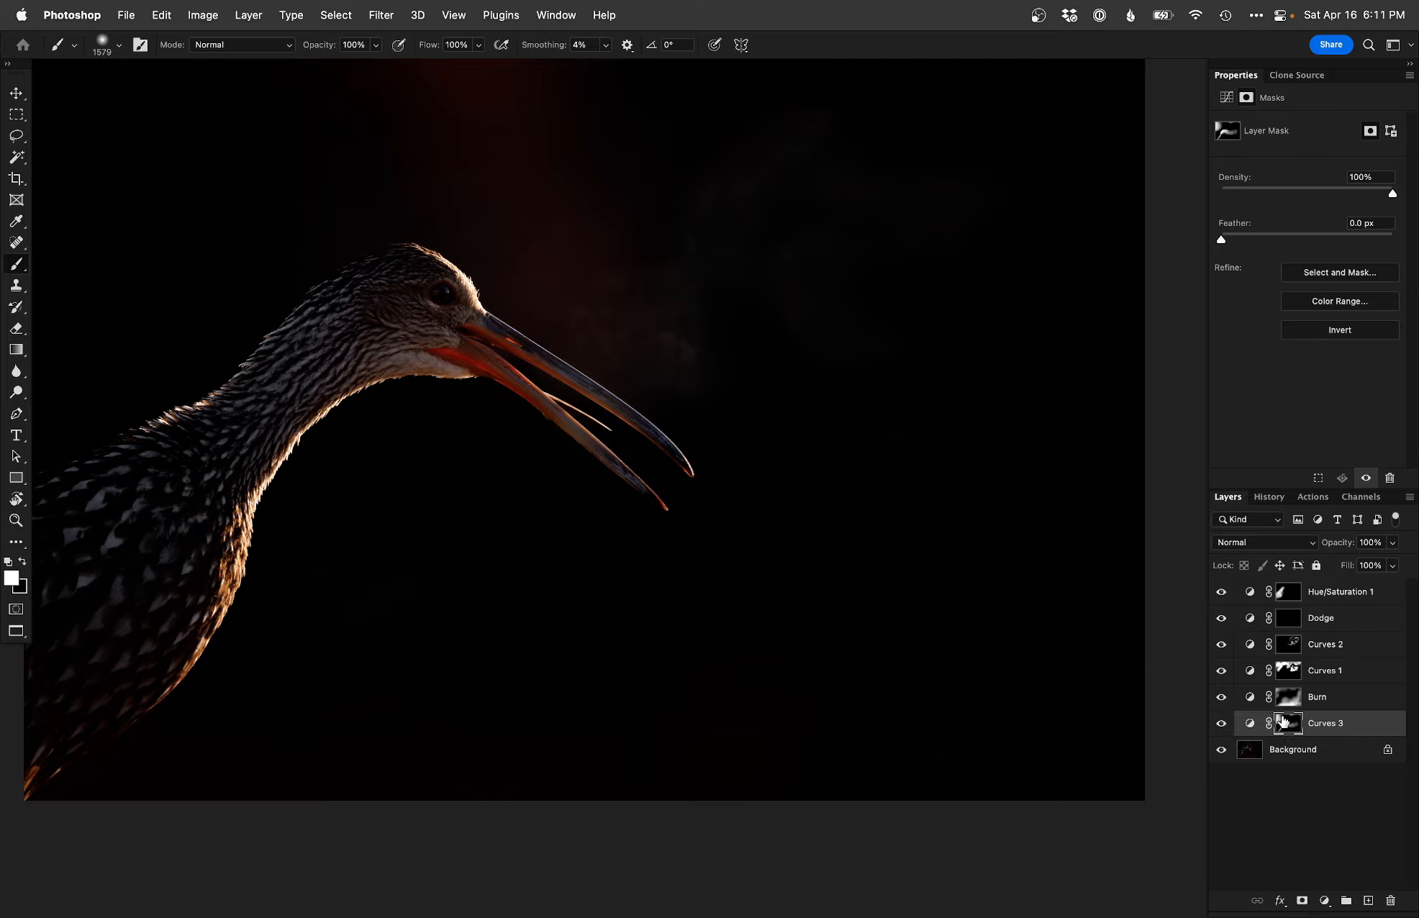
pyautogui.moveTo(805, 507); pyautogui.dragTo(748, 507)
pyautogui.moveTo(975, 554); pyautogui.dragTo(1021, 554)
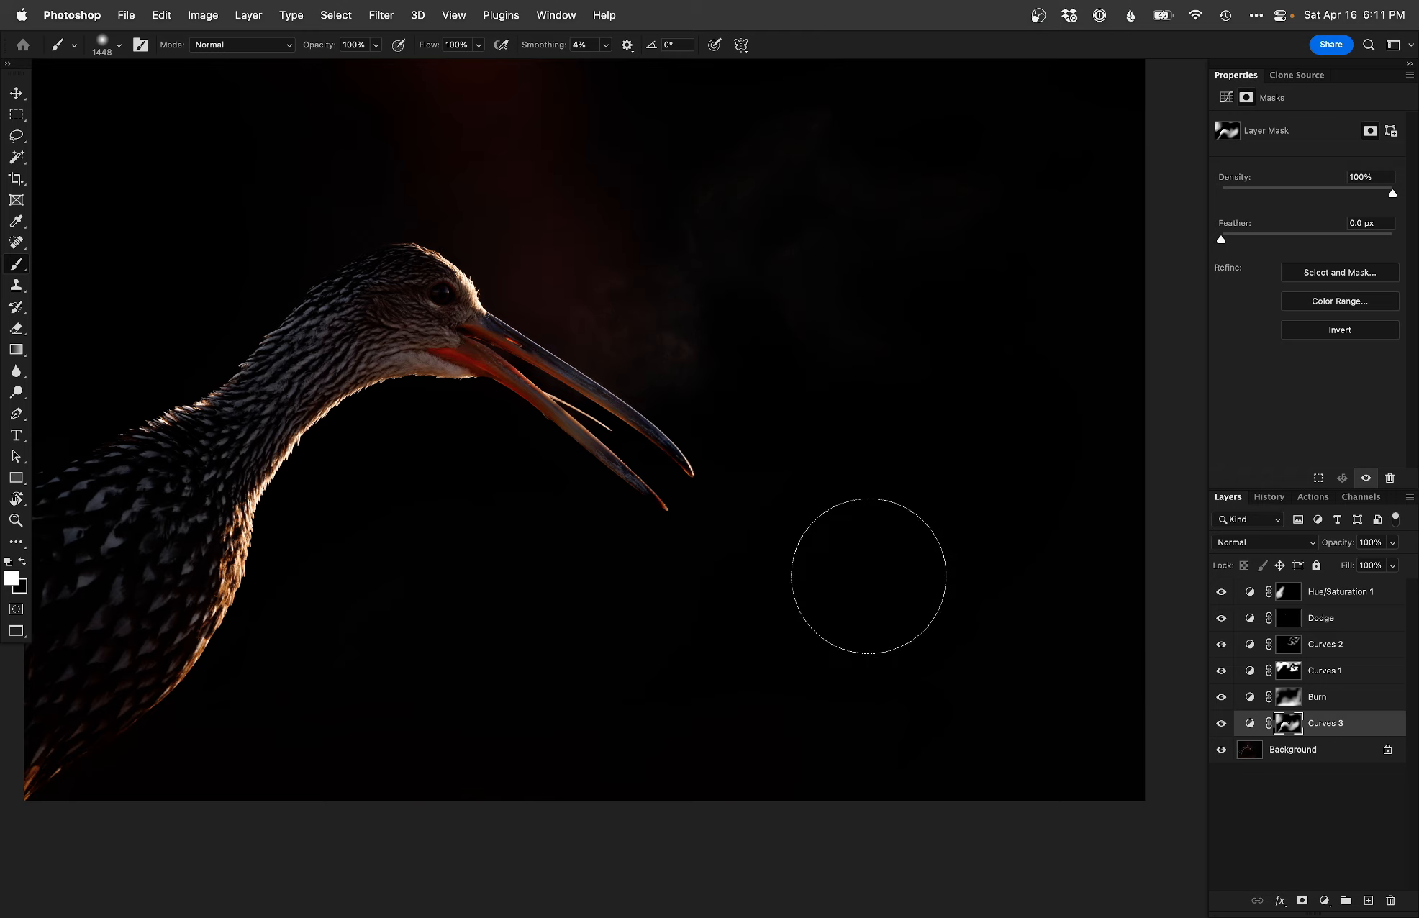
# Step: Switch to Safari and look through the photographer's Instagram posts down to the backlit flying duck
pyautogui.press('super+Tab')
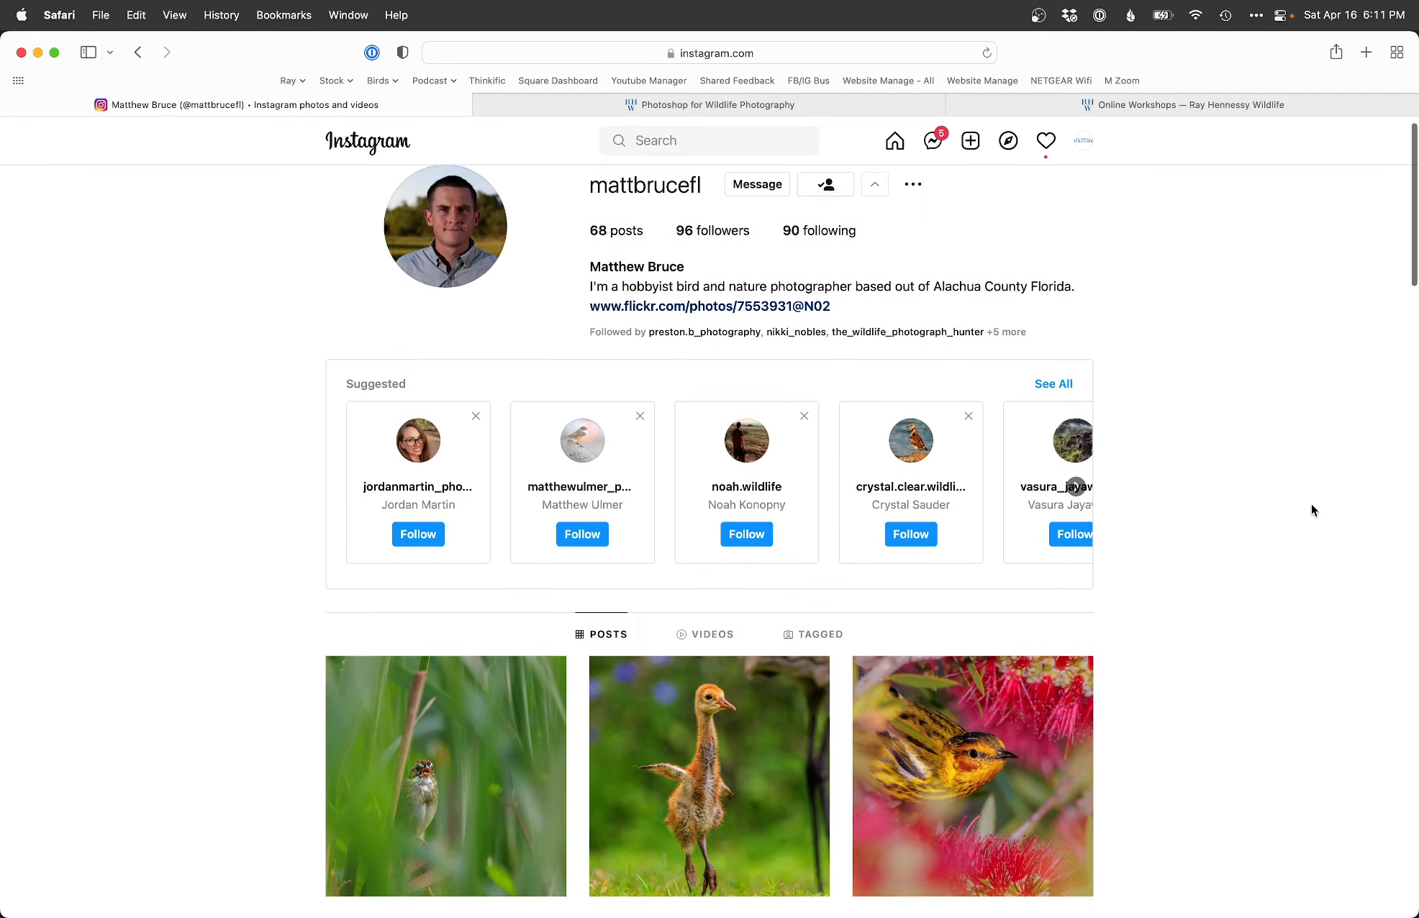
pyautogui.scroll(-8, 1311, 509)
pyautogui.scroll(1, 1312, 510)
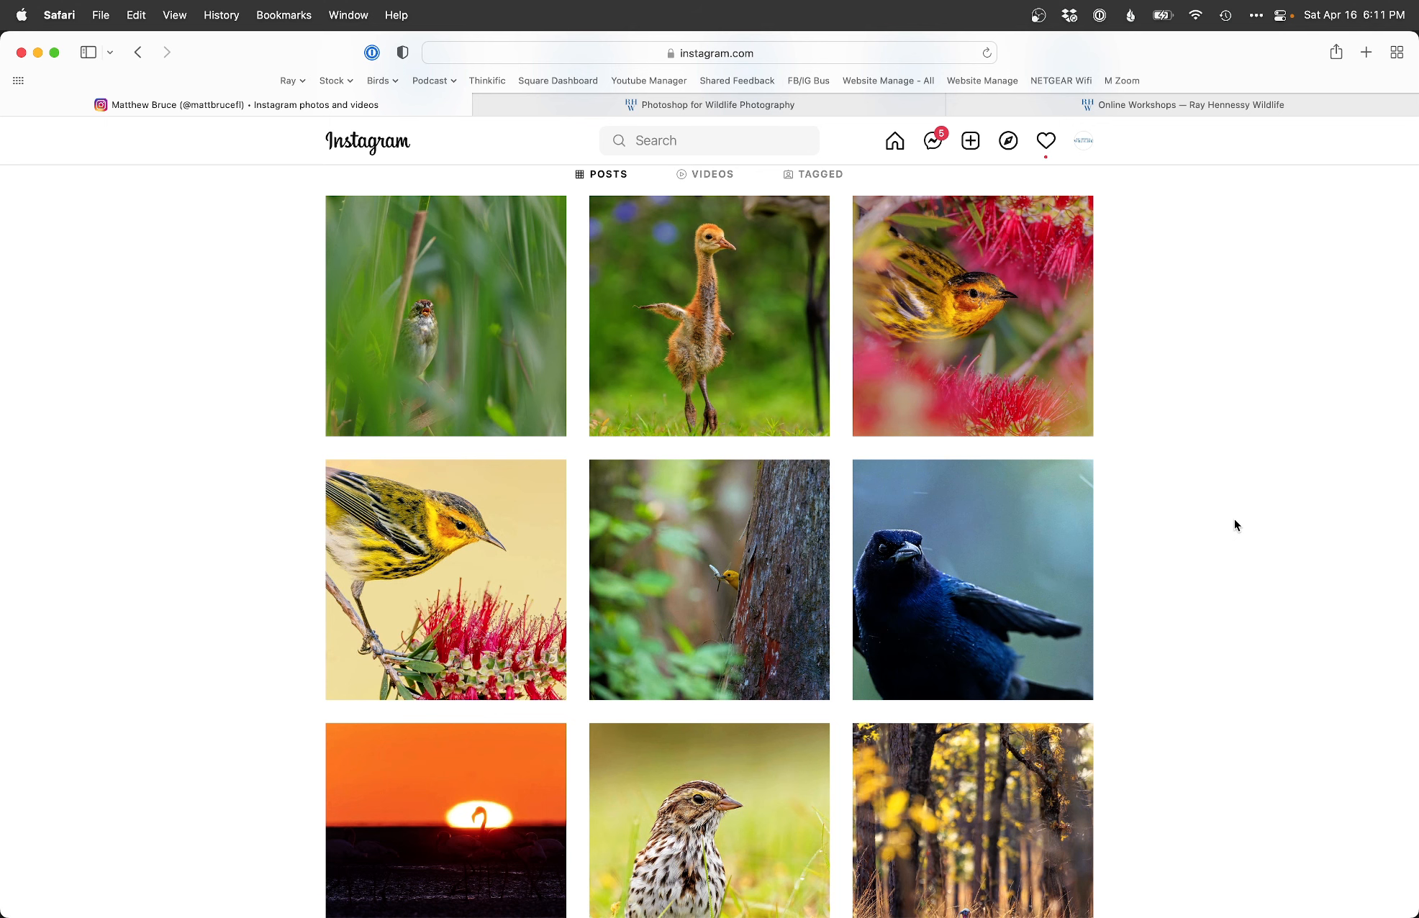
pyautogui.scroll(-3, 1234, 526)
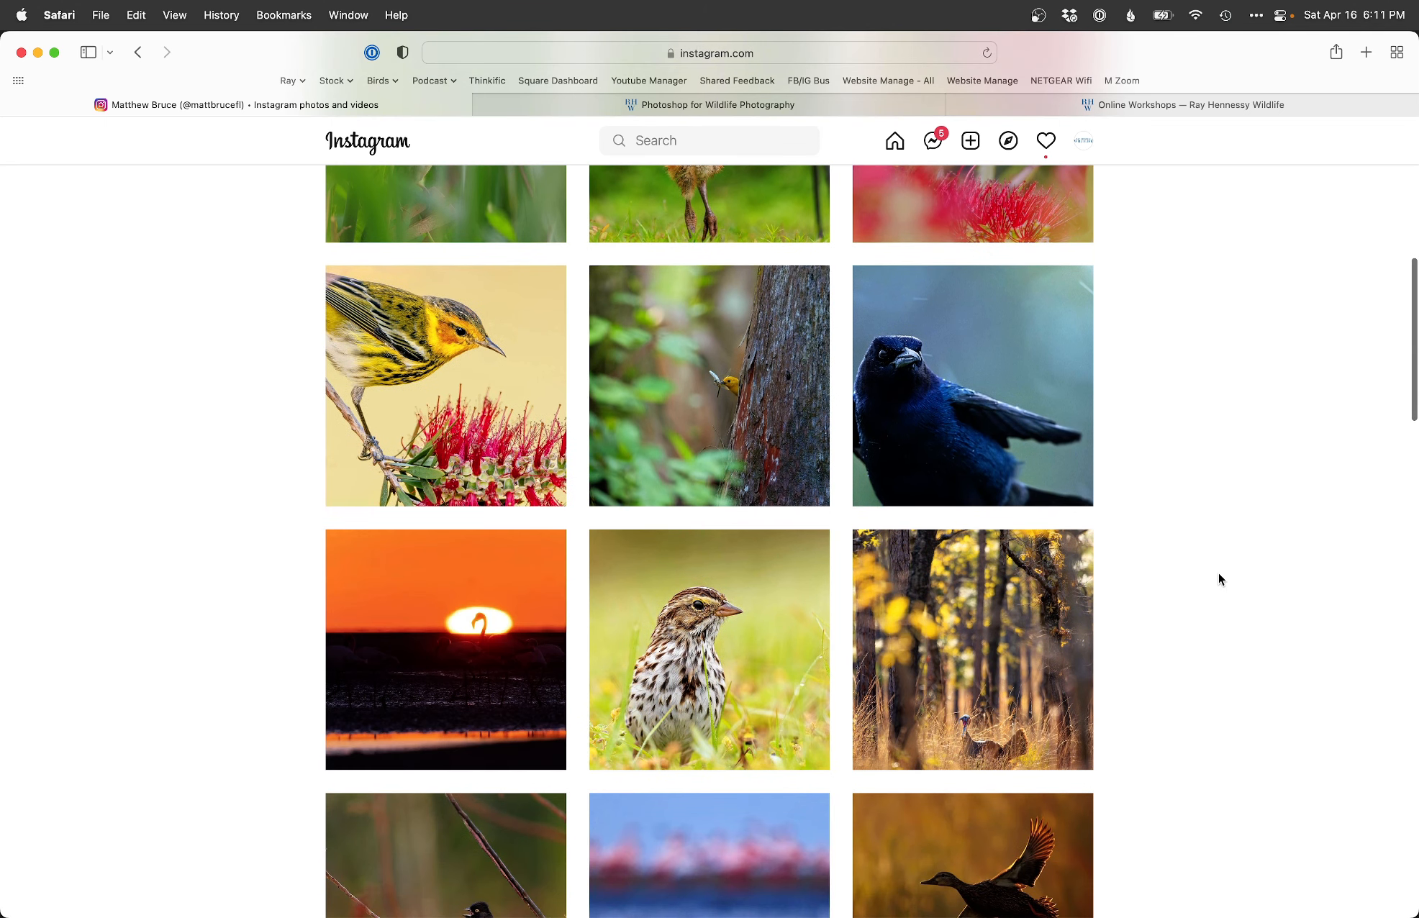
pyautogui.scroll(-1, 1216, 576)
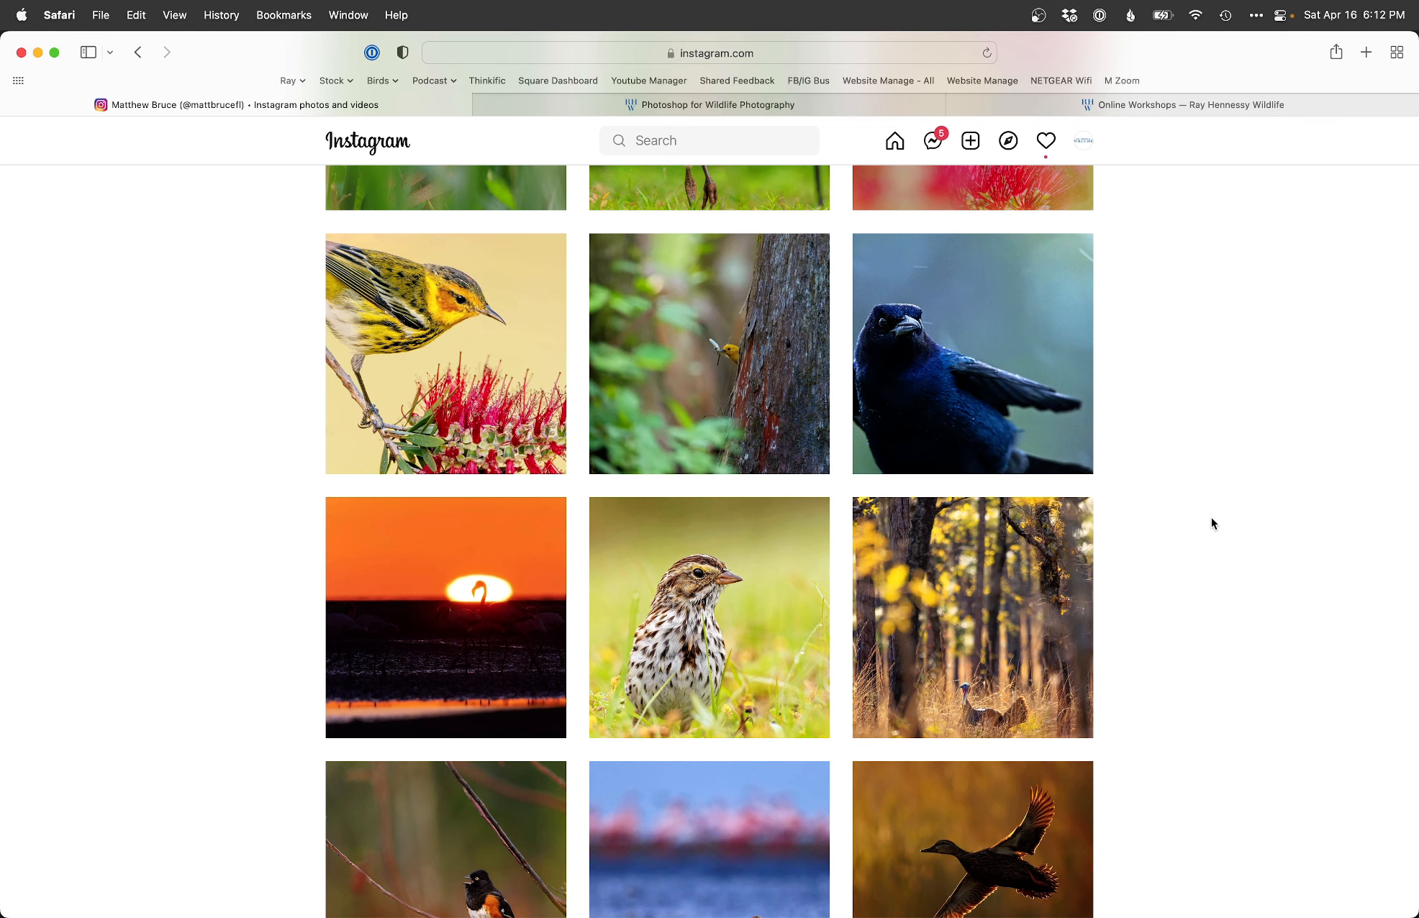
pyautogui.scroll(-8, 1210, 518)
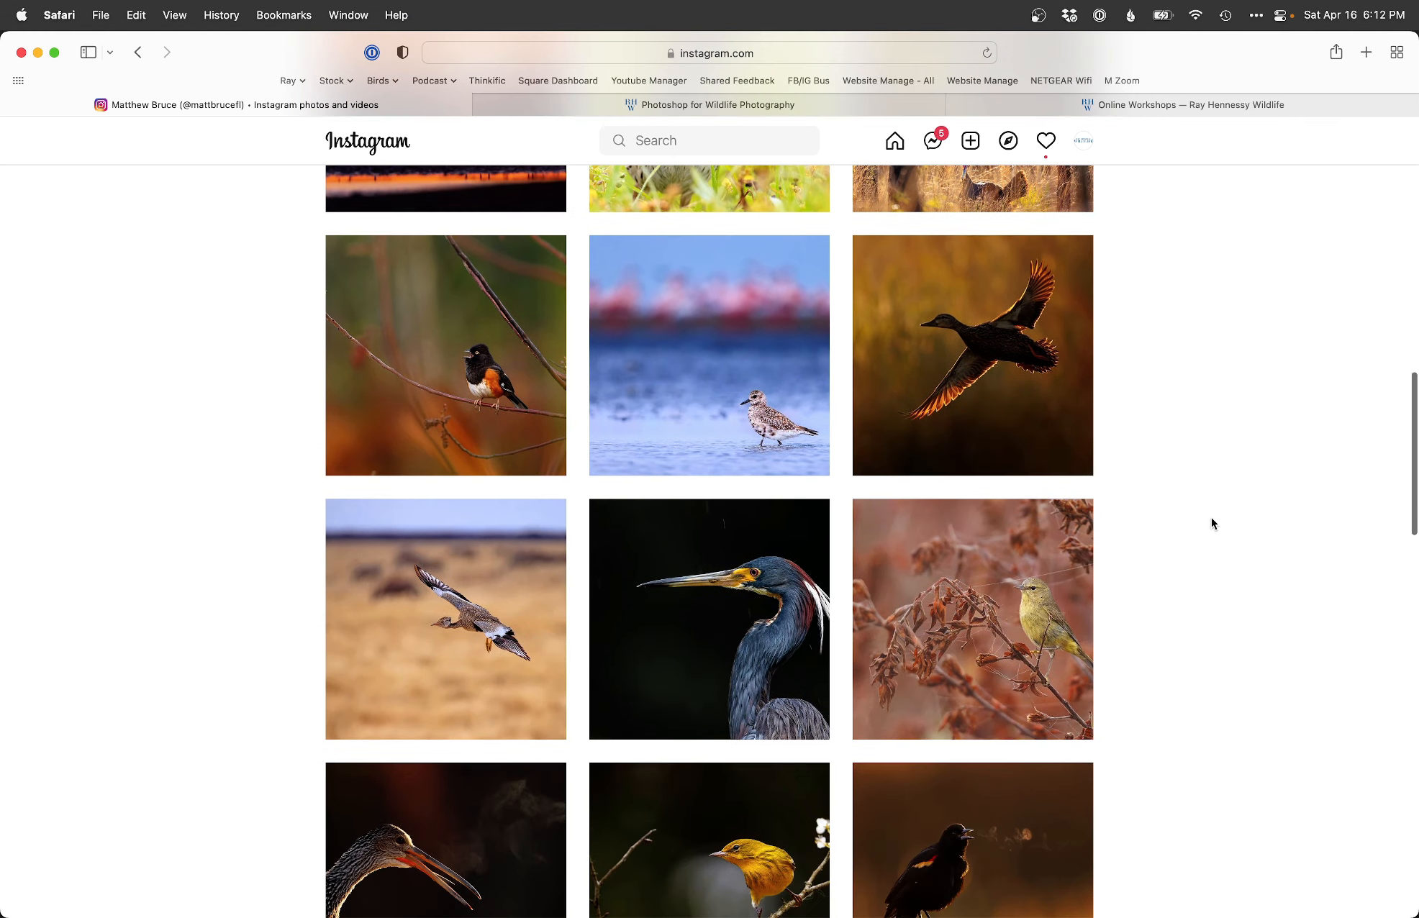
# Step: View the backlit Mottled Duck post at full size, then close it and look through the remaining posts before returning to the profile header
pyautogui.click(1021, 436)
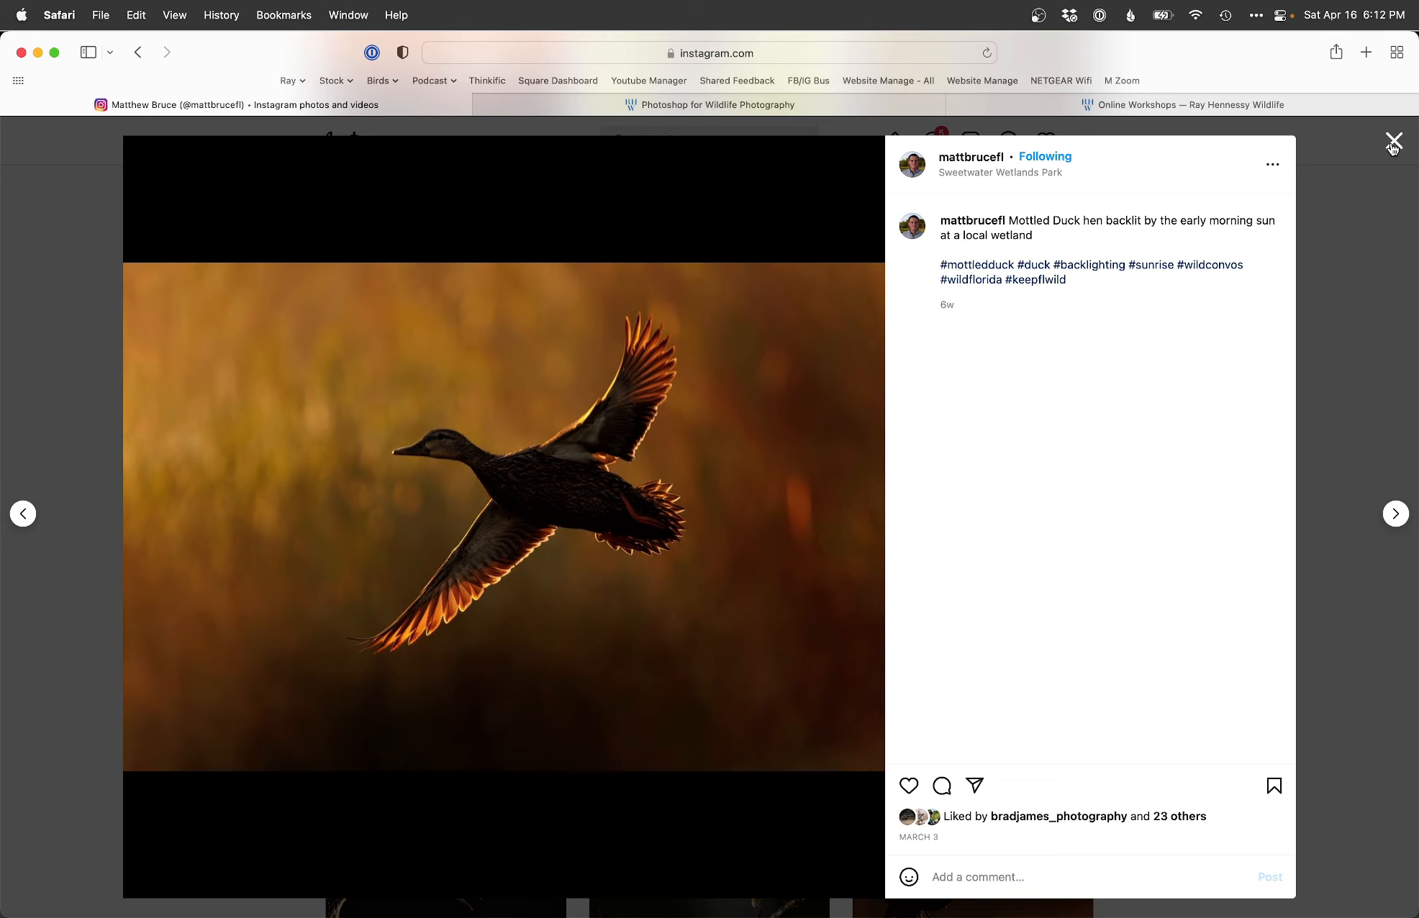
pyautogui.click(1392, 144)
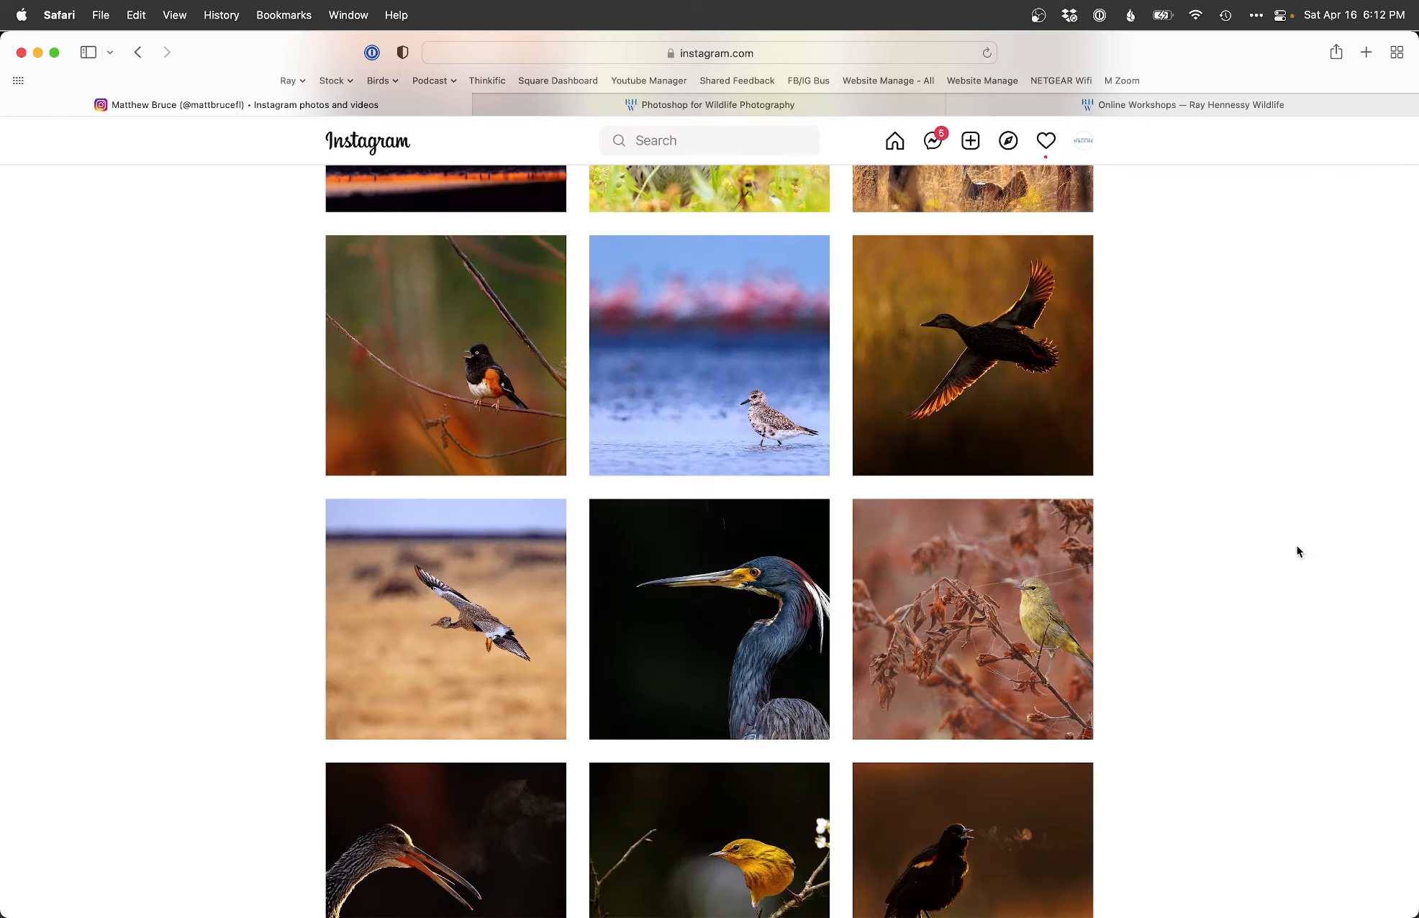
pyautogui.scroll(-5, 1265, 558)
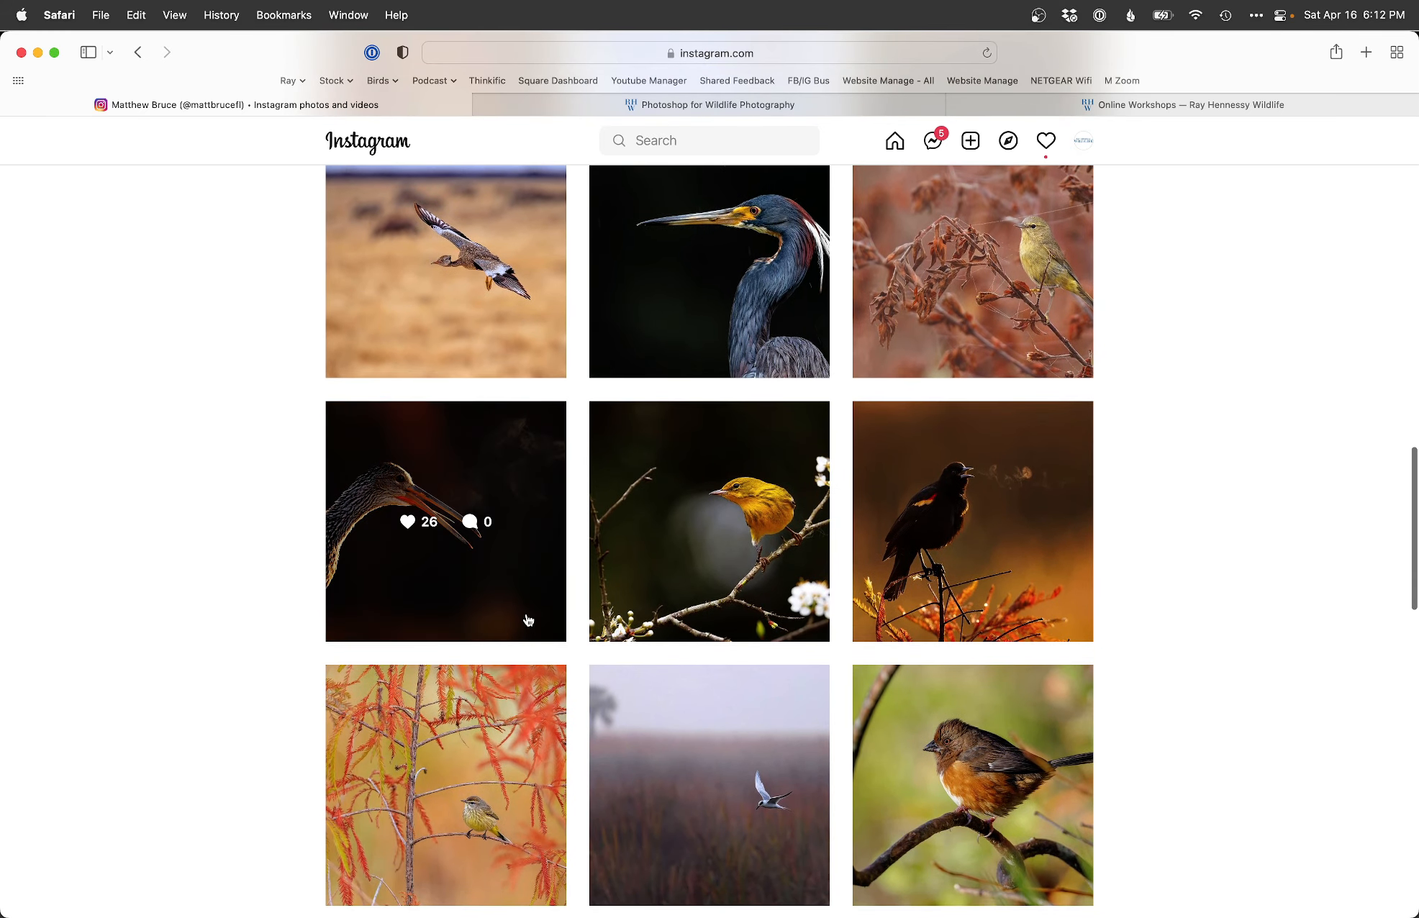
pyautogui.scroll(-3, 1167, 635)
pyautogui.scroll(-3, 1167, 634)
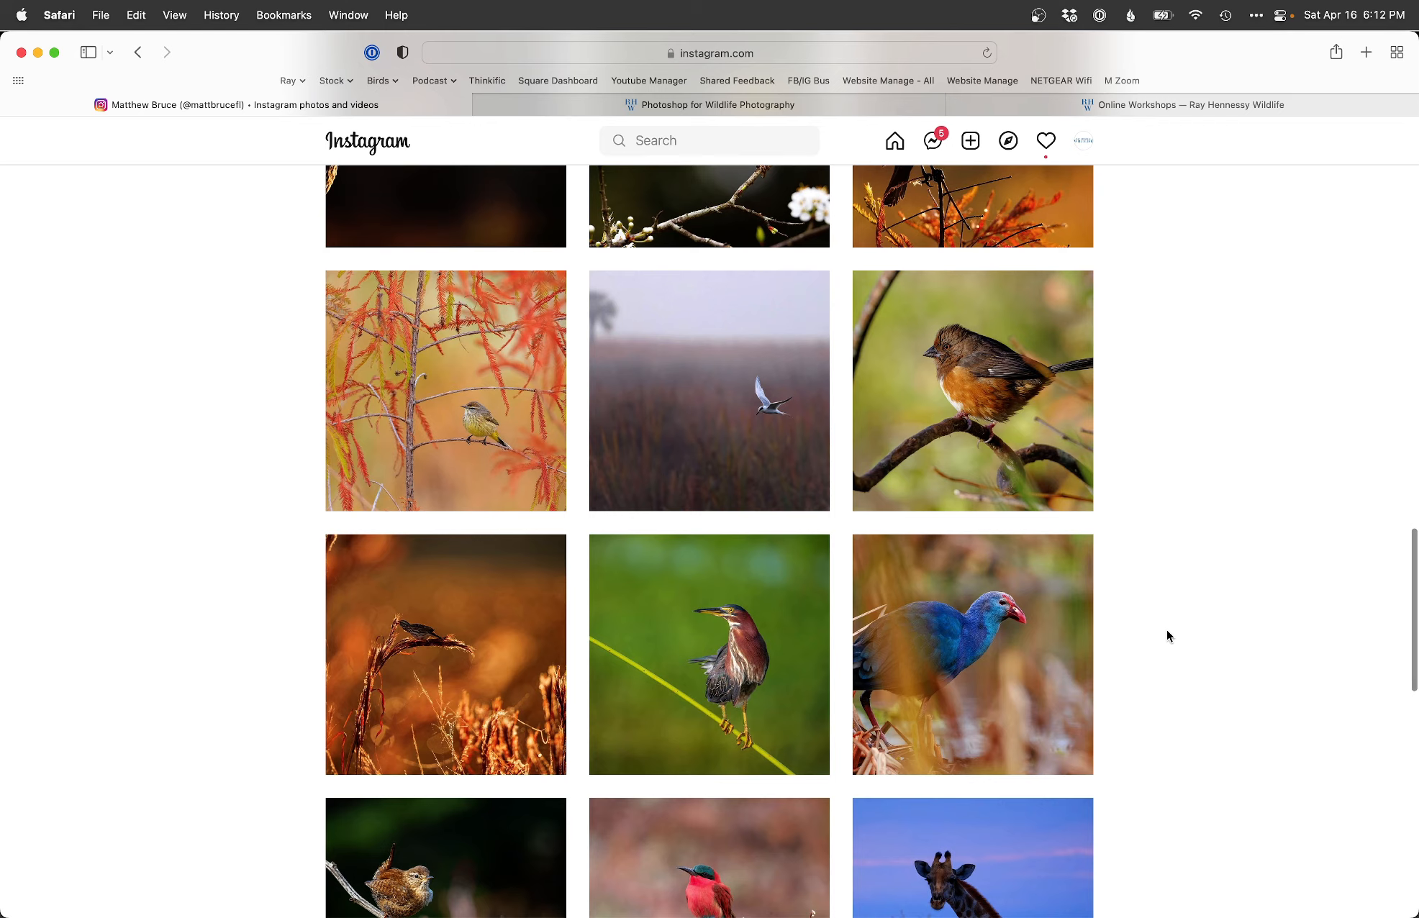
pyautogui.scroll(15, 1219, 641)
# Step: Switch to Lightroom Classic, compare the edited photo with its neighbour and rate it two stars
pyautogui.press('super+Tab')
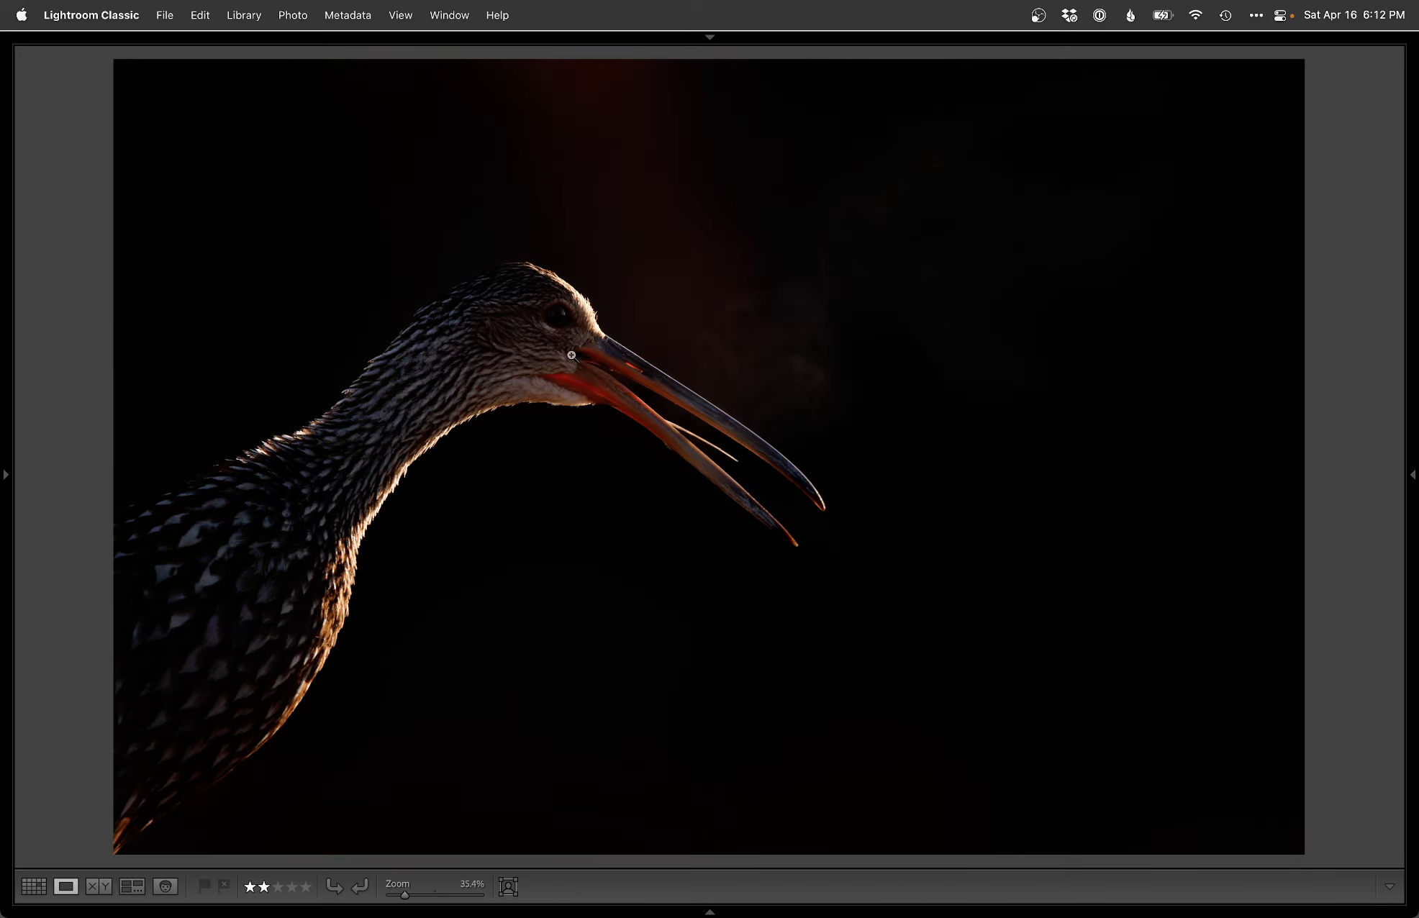
pyautogui.press('Right')
pyautogui.press('Left')
pyautogui.press('2')
# Step: Switch to Safari and look through the Photoshop for Wildlife Photography course page down to its lesson list
pyautogui.press('super+Tab')
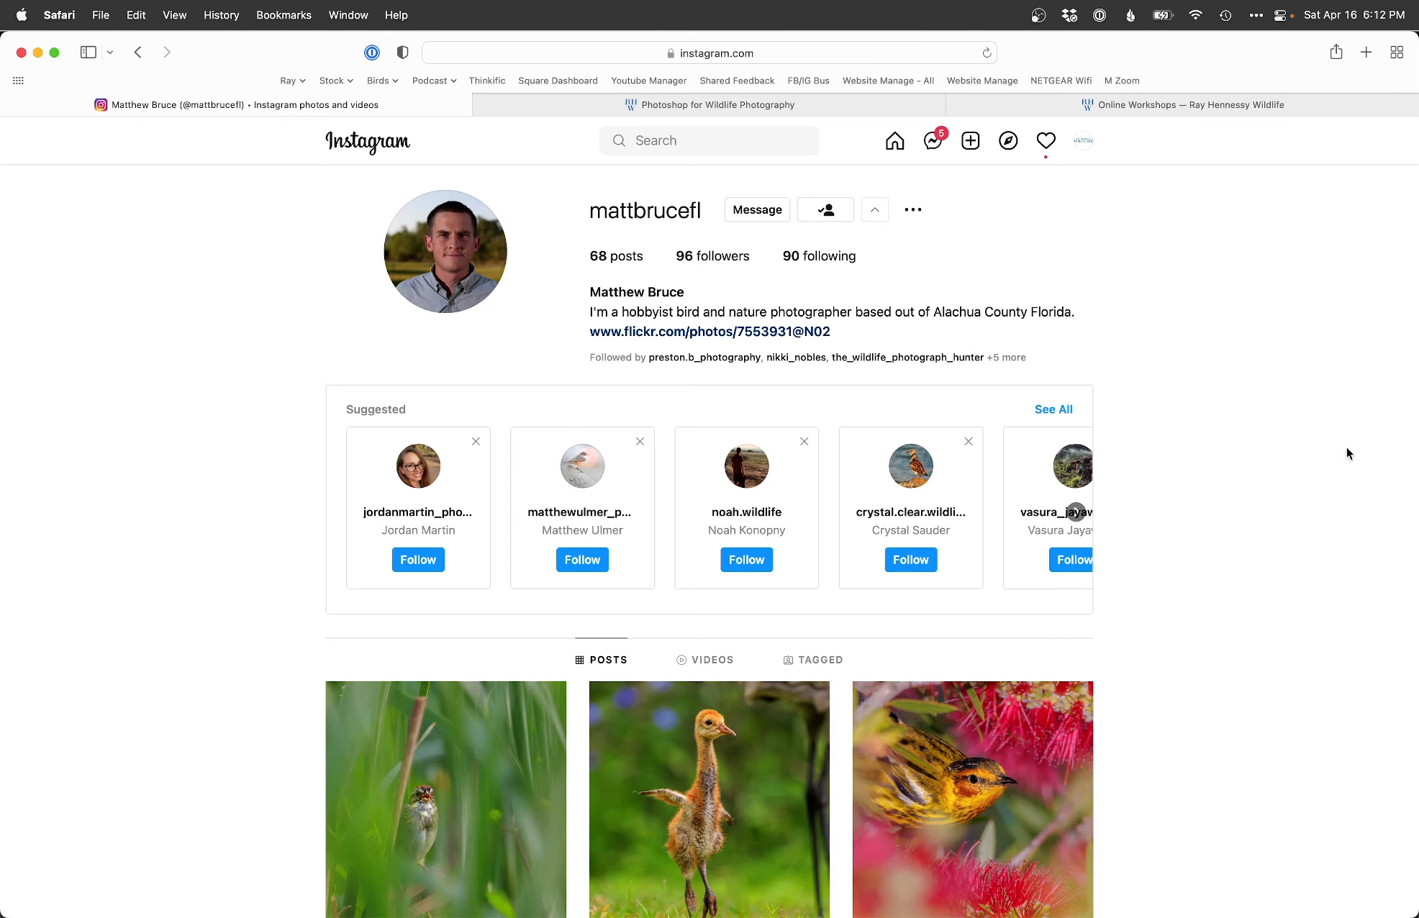
pyautogui.hotkey('ctrl', 'Tab')
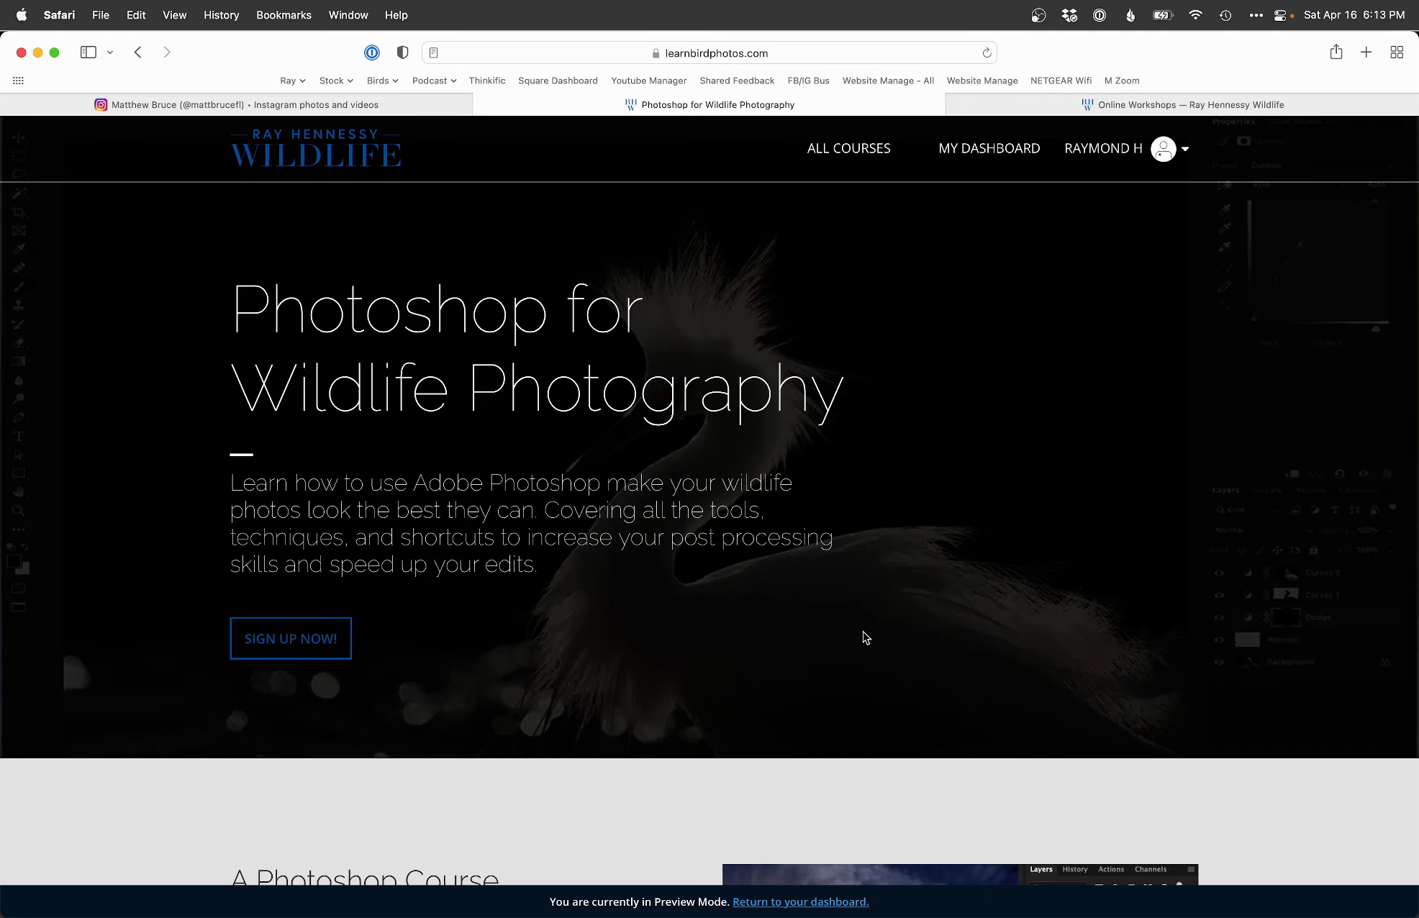
pyautogui.scroll(-8, 866, 637)
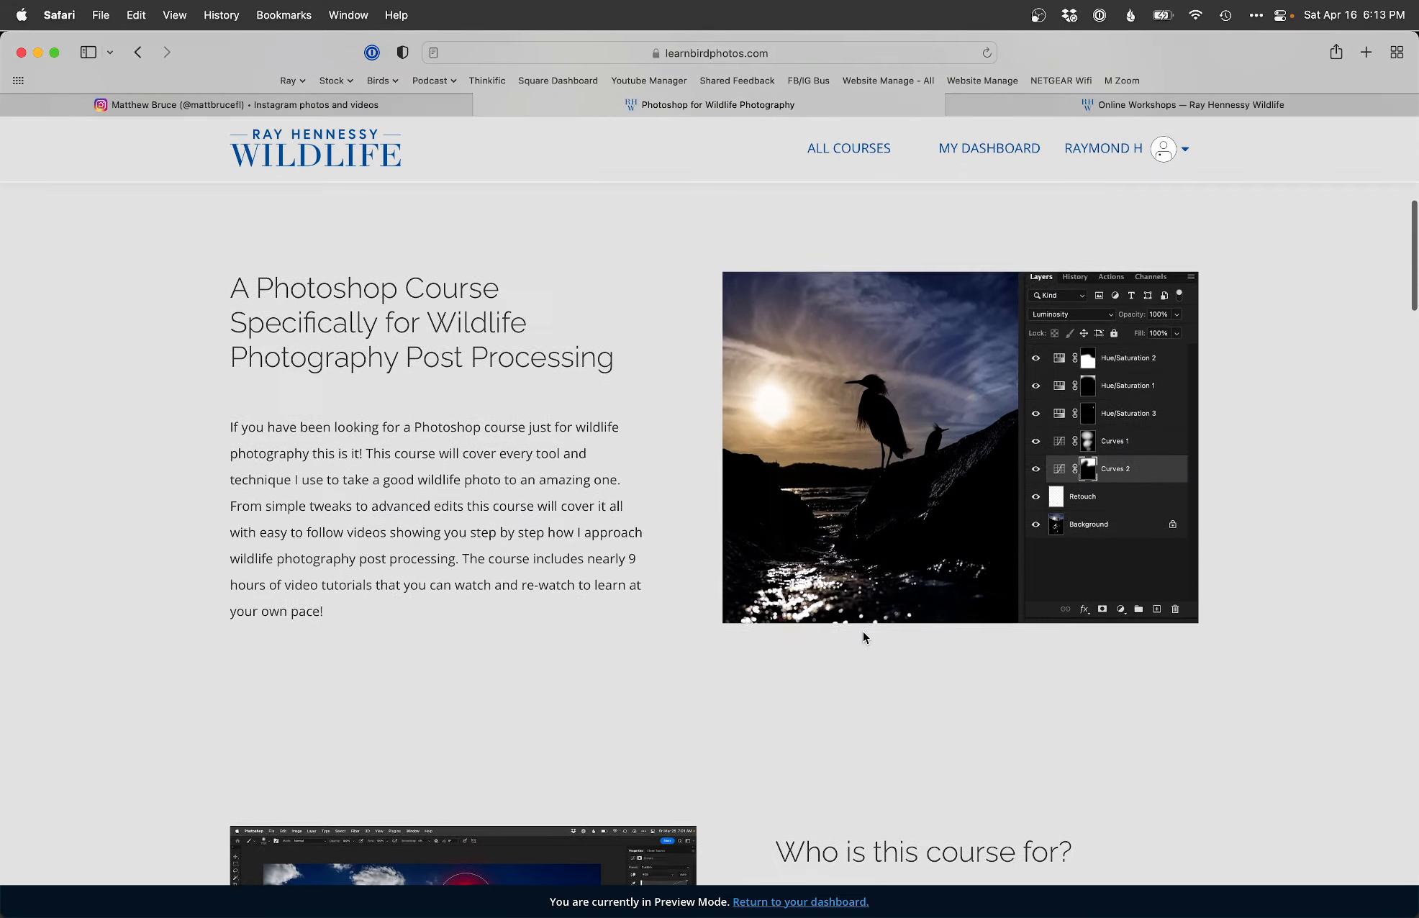
pyautogui.scroll(-2, 862, 631)
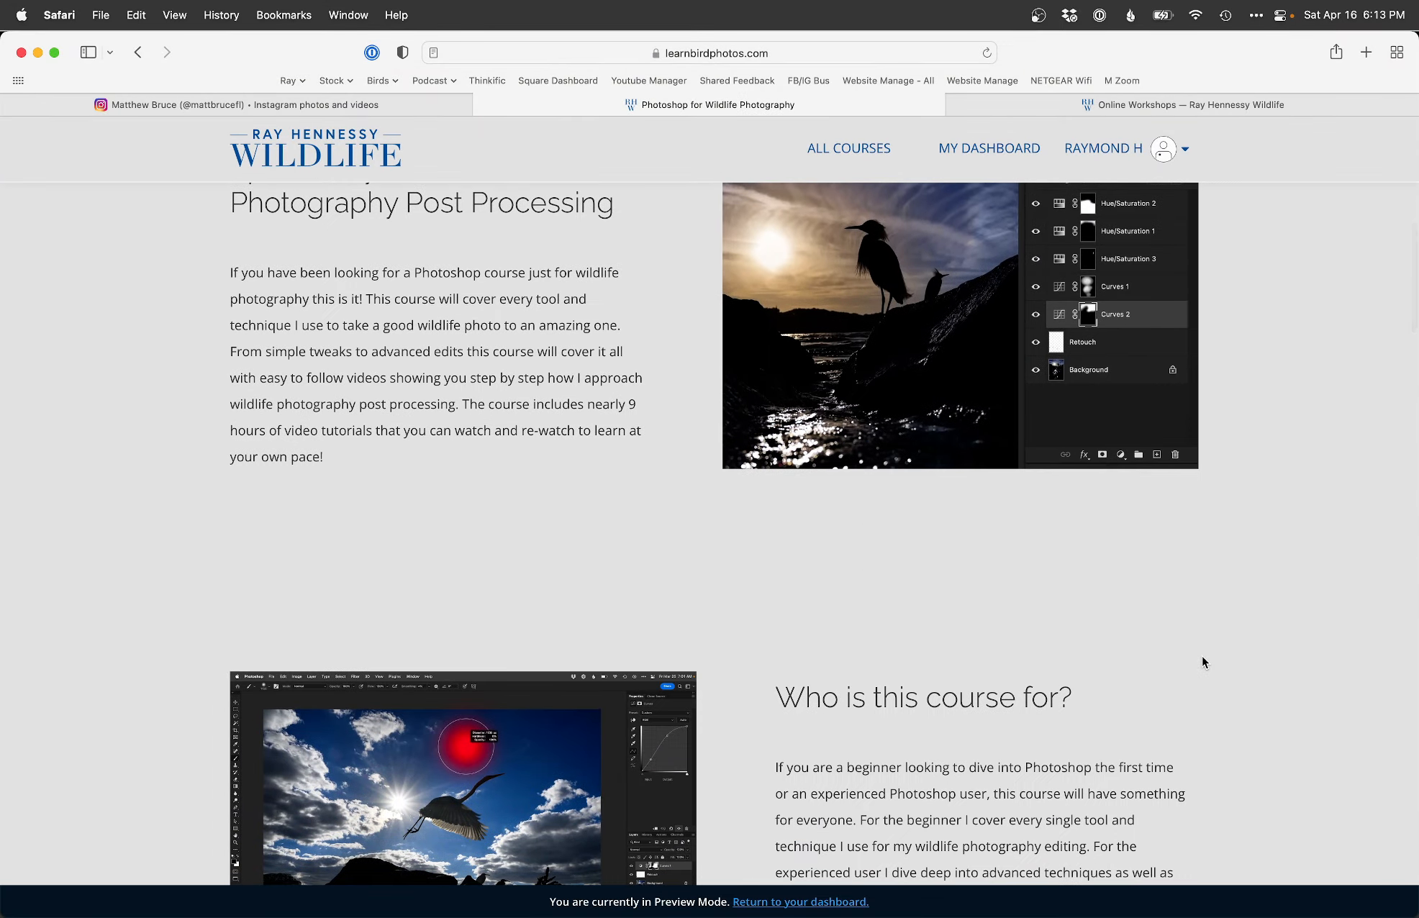
pyautogui.scroll(-6, 1201, 657)
pyautogui.scroll(-15, 1202, 657)
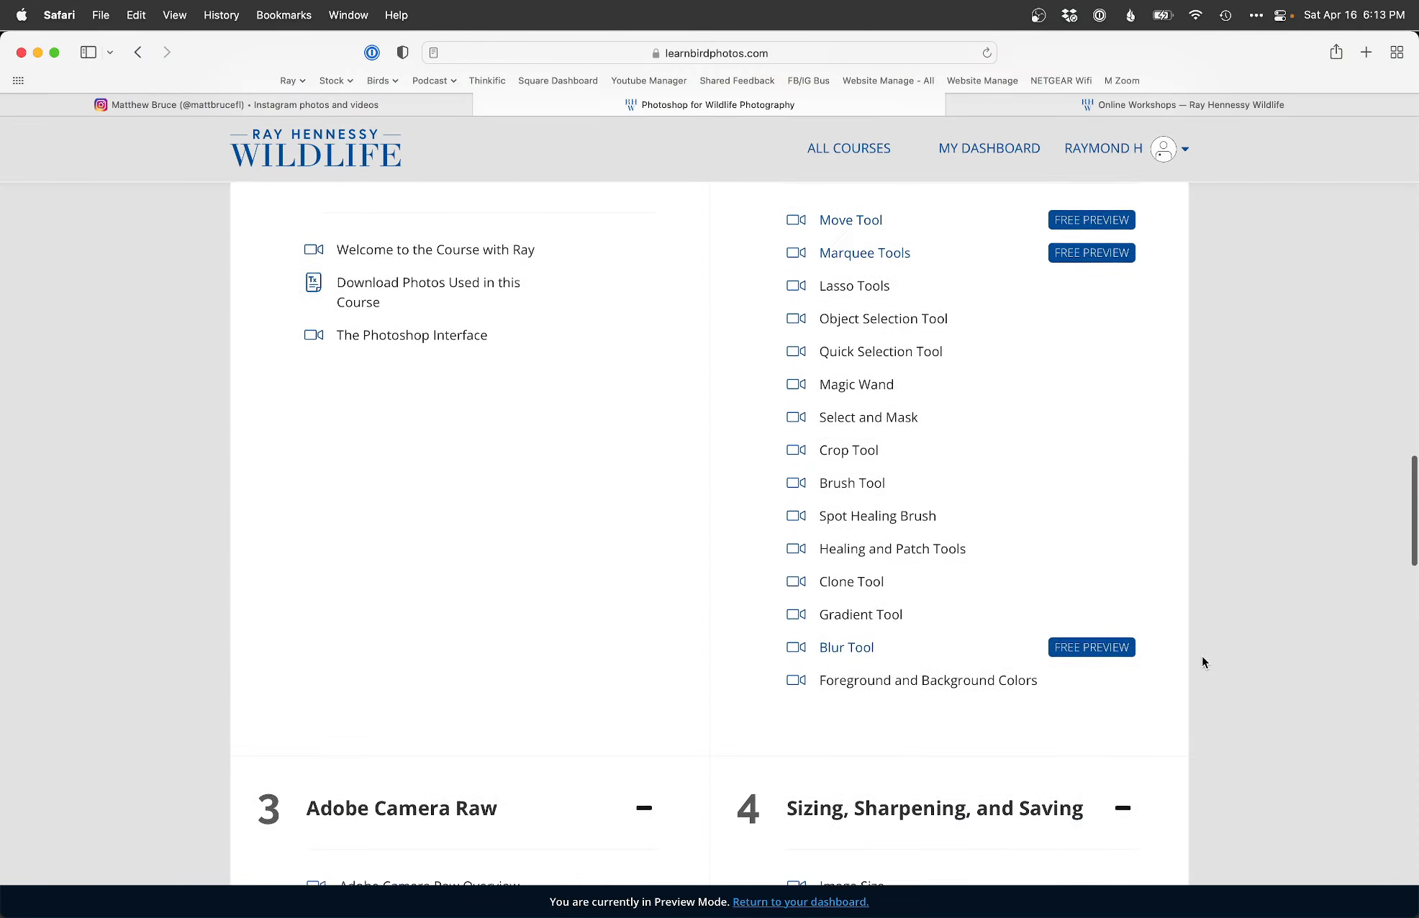
# Step: Look through the remaining lessons of the Photoshop for Wildlife Photography course down to the pricing and return to the page's beginning
pyautogui.scroll(-4, 1202, 656)
pyautogui.scroll(-7, 1259, 651)
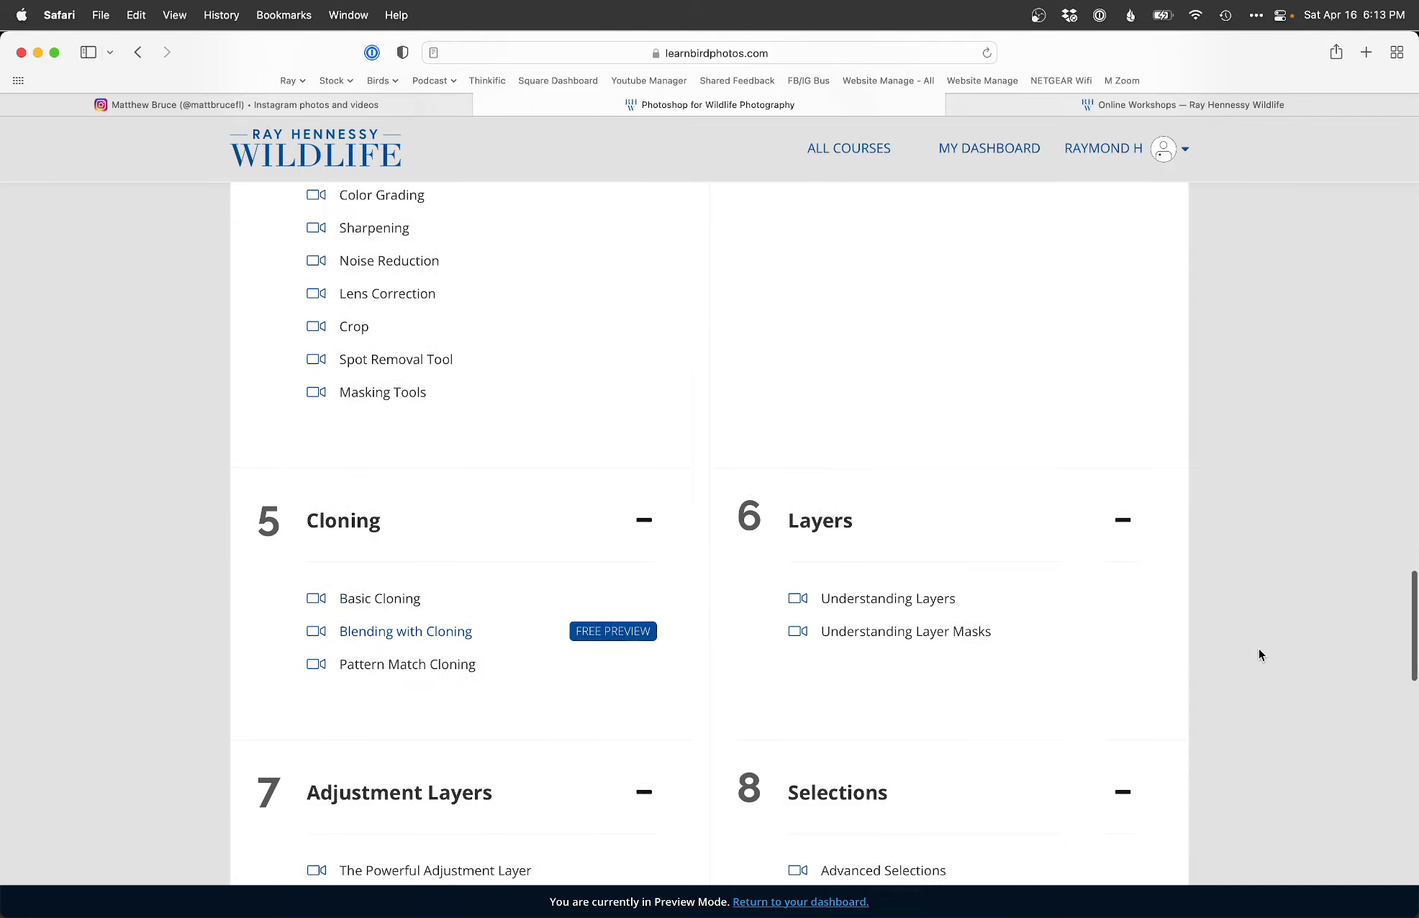
pyautogui.scroll(-12, 1259, 651)
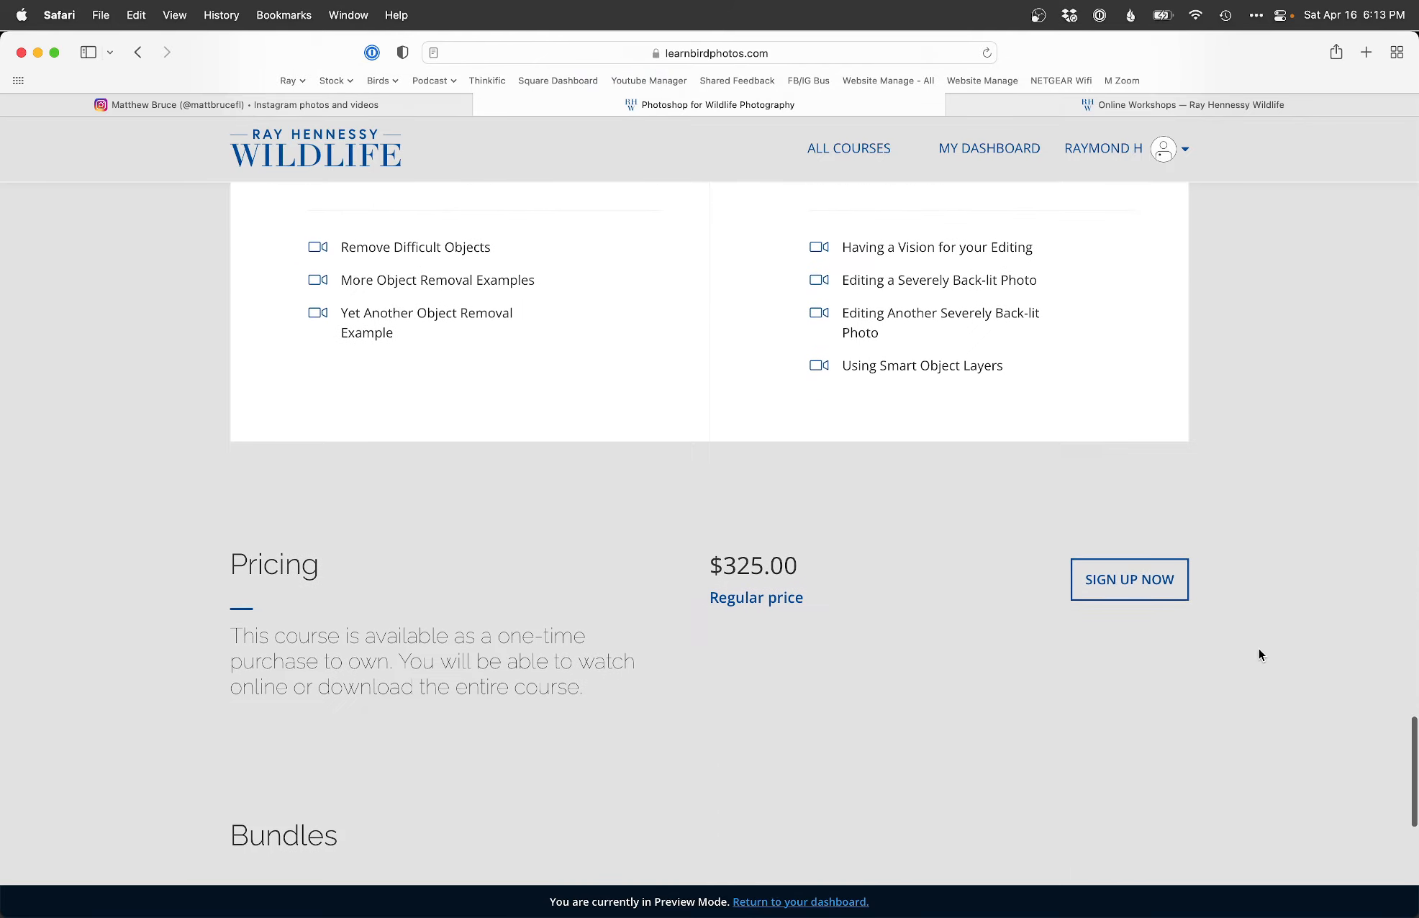
pyautogui.scroll(4, 1259, 654)
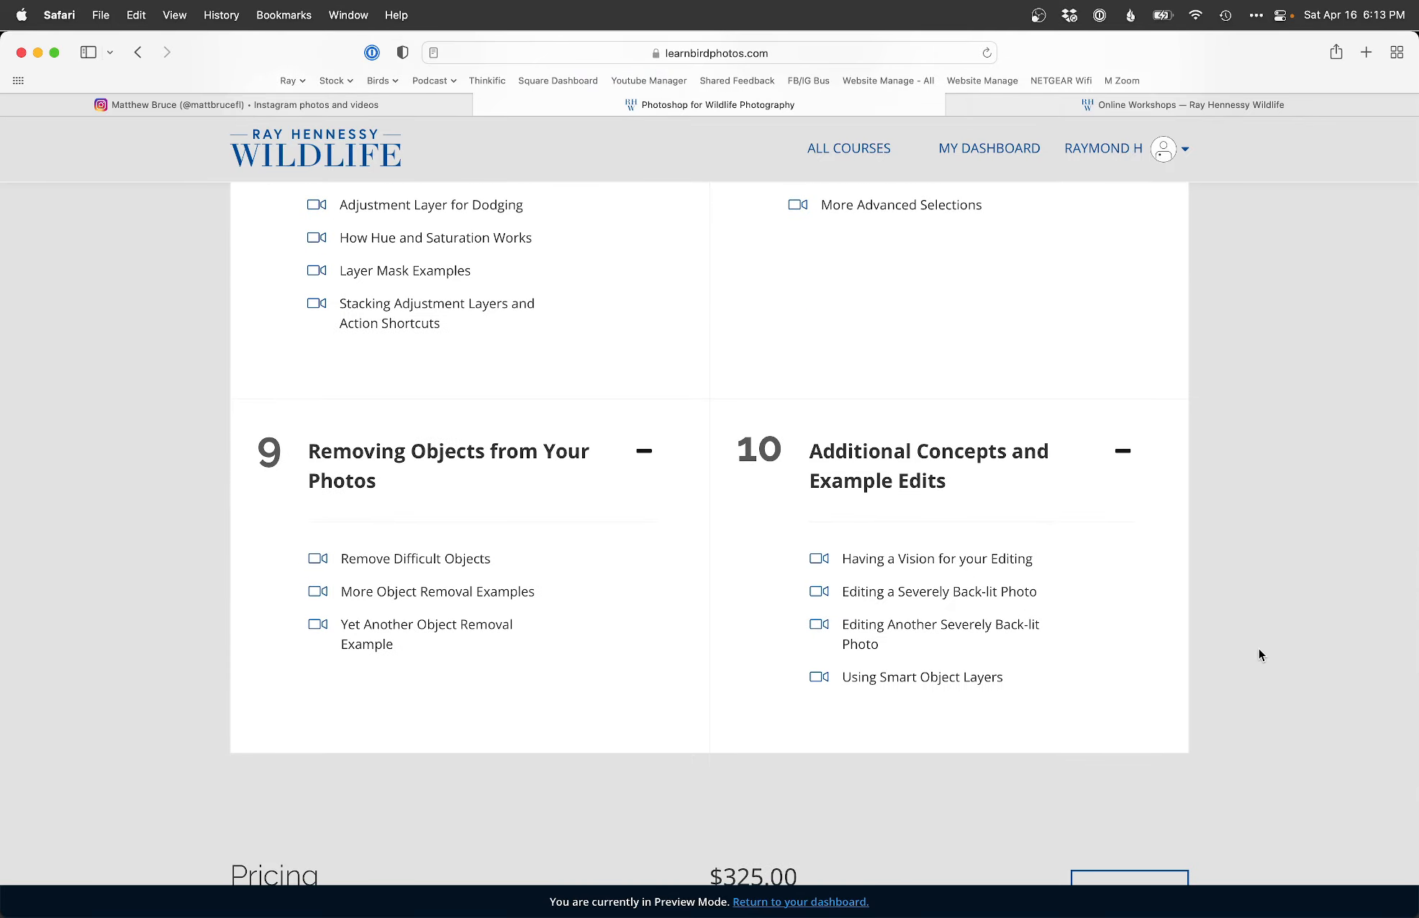
pyautogui.scroll(-1, 1259, 653)
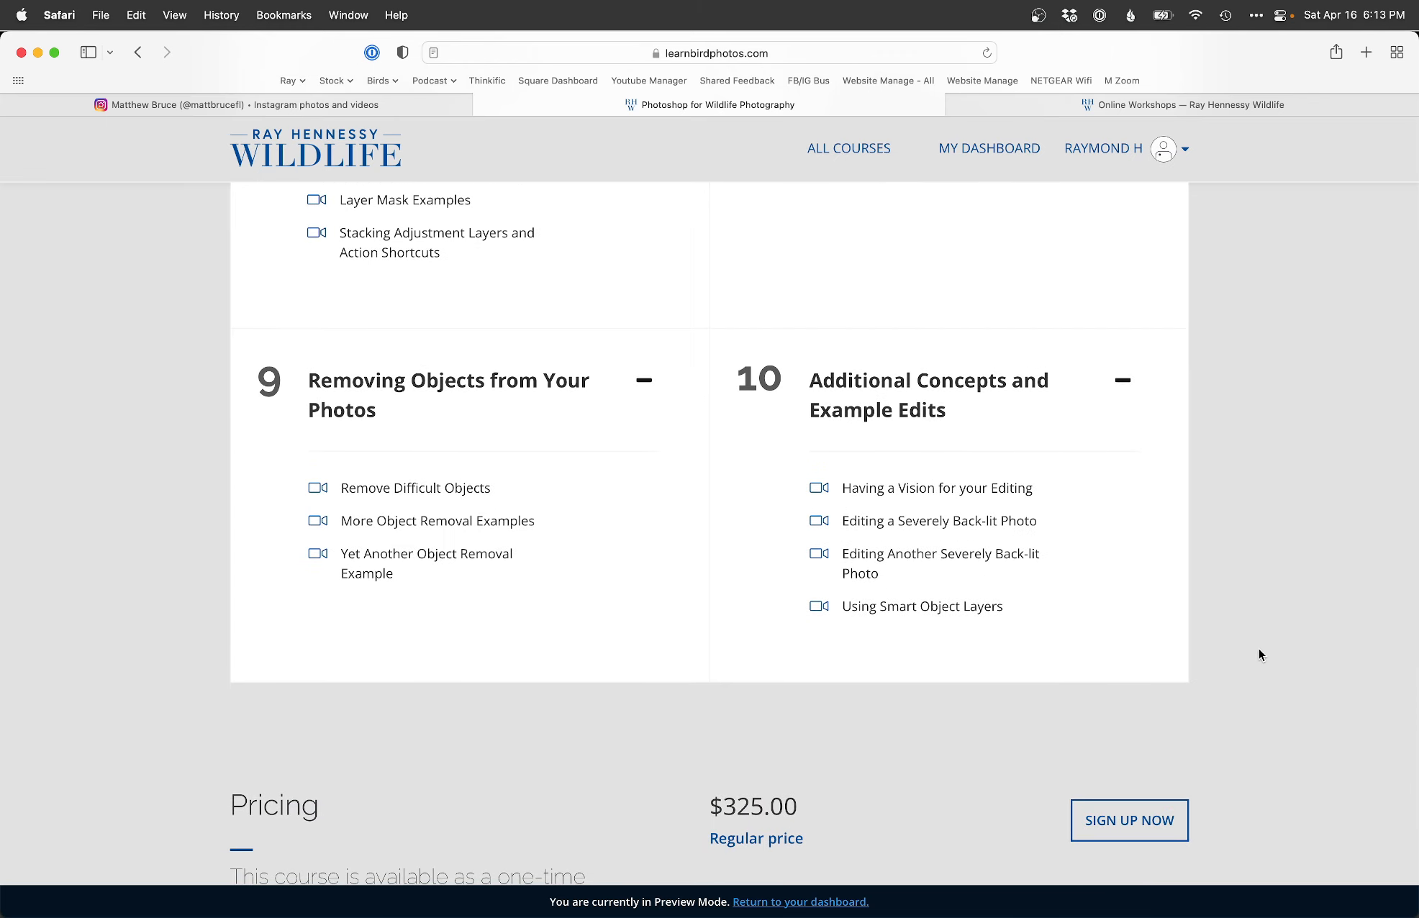
pyautogui.scroll(15, 1258, 654)
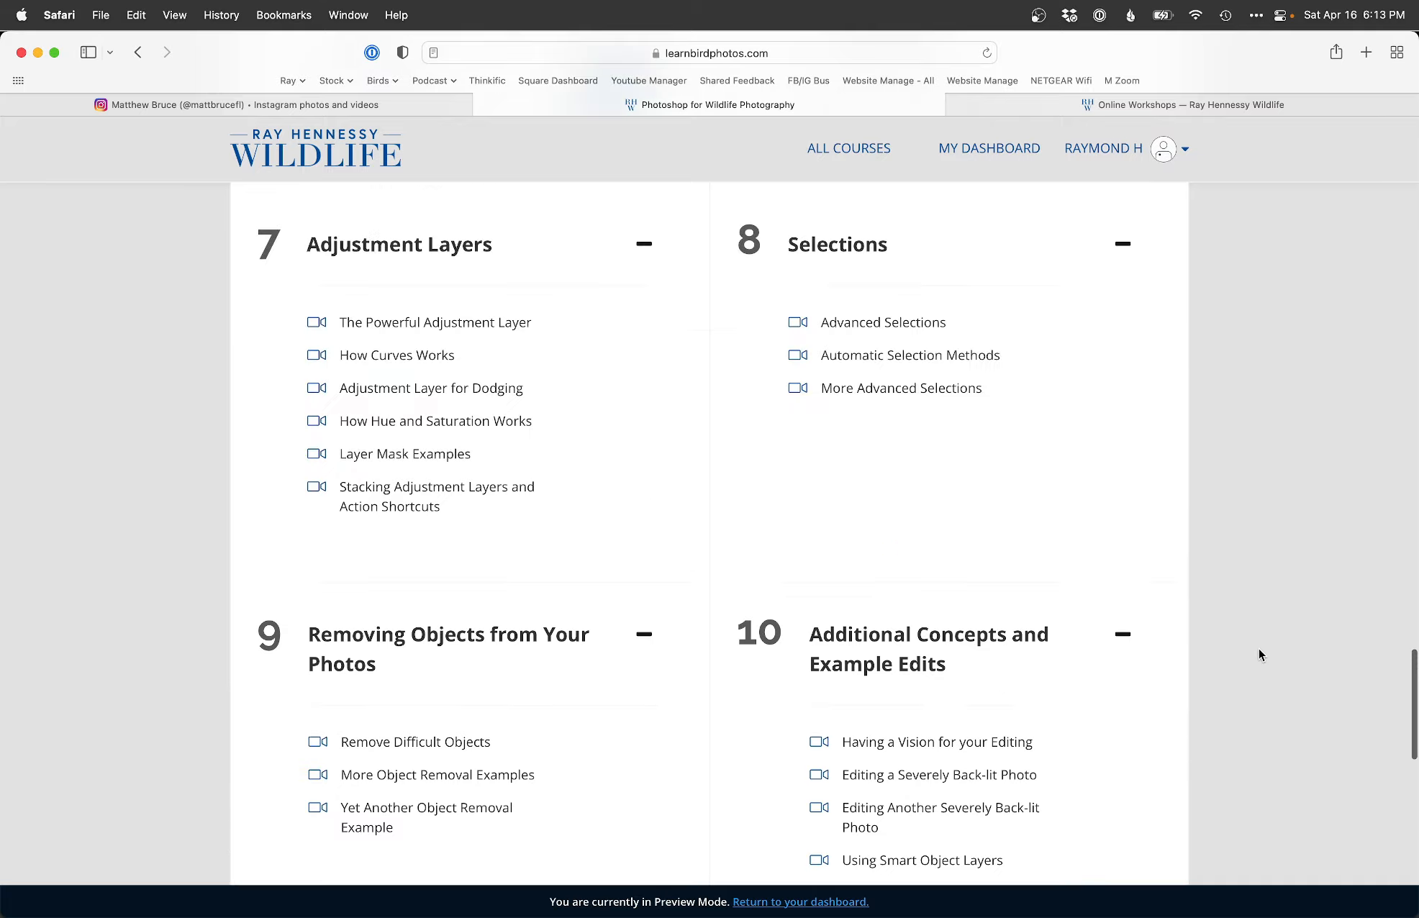
pyautogui.scroll(20, 1259, 650)
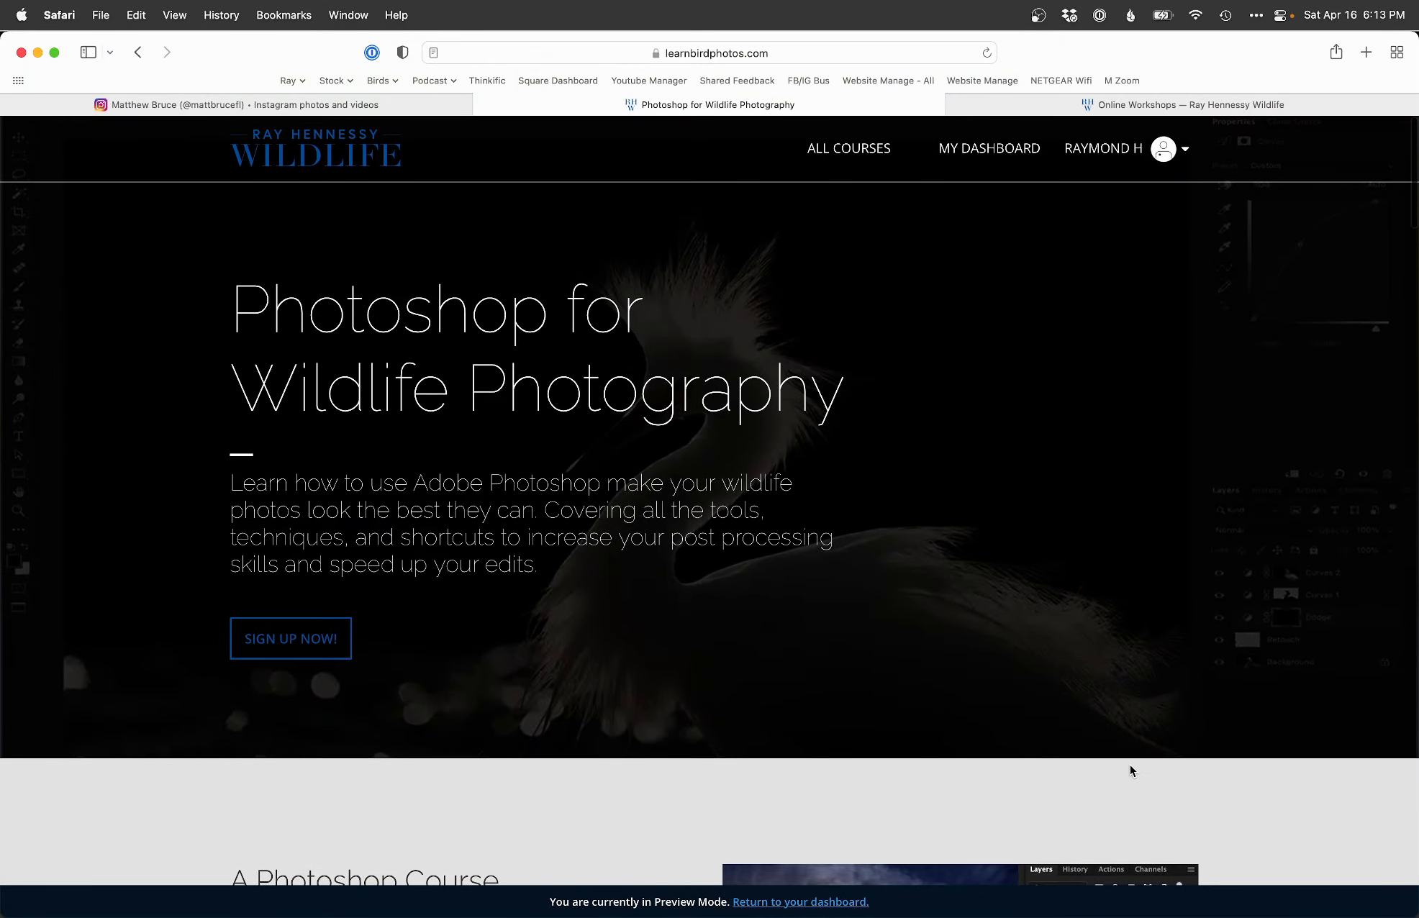
# Step: Show the Online Workshops page, including its workshop categories, and look through the offered sessions and courses down to Mentorships
pyautogui.hotkey('ctrl', 'Tab')
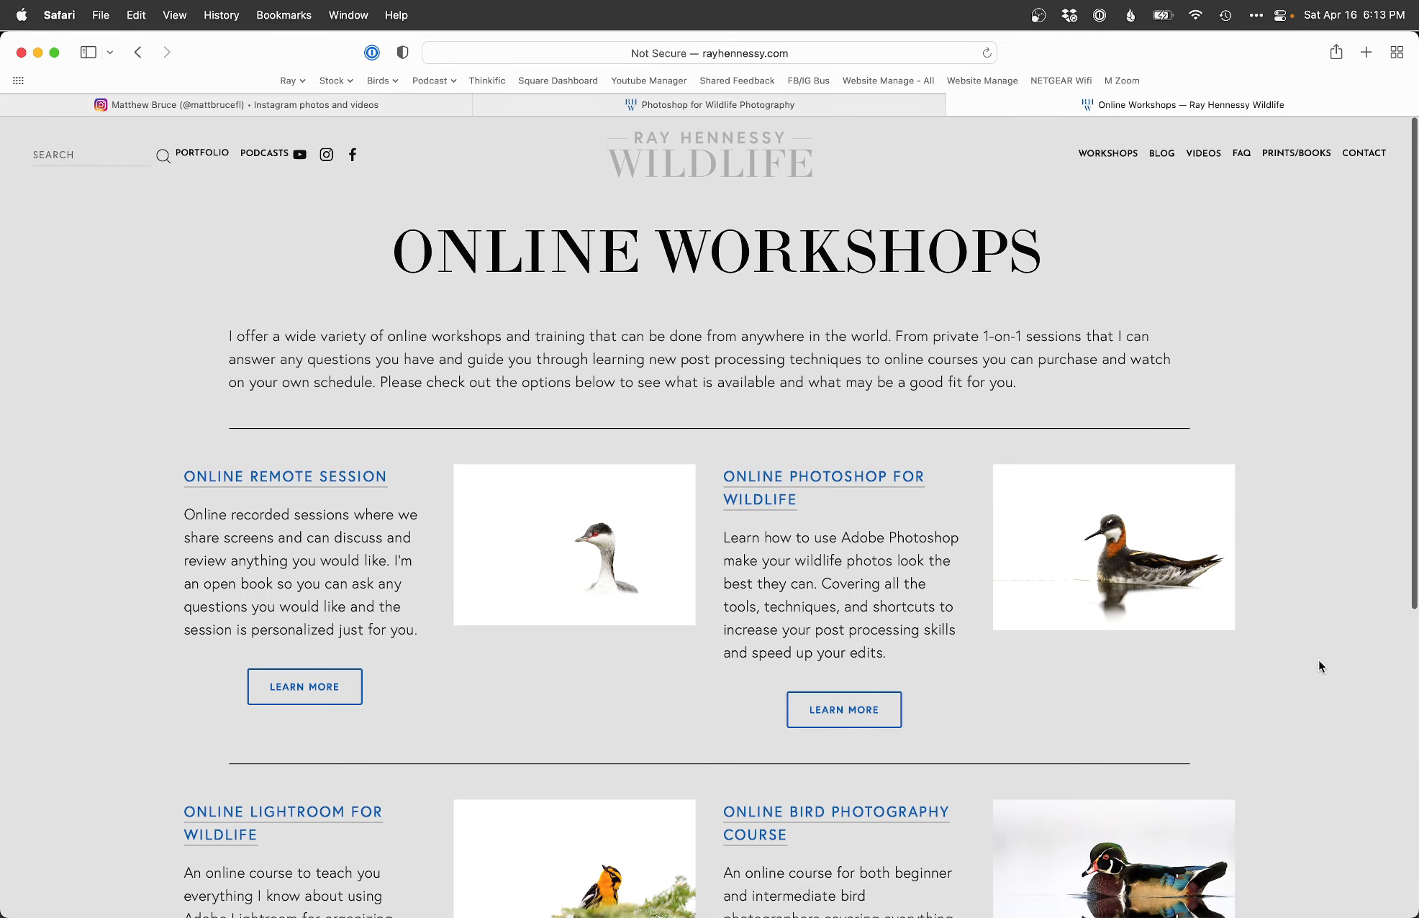
pyautogui.moveTo(1114, 163)
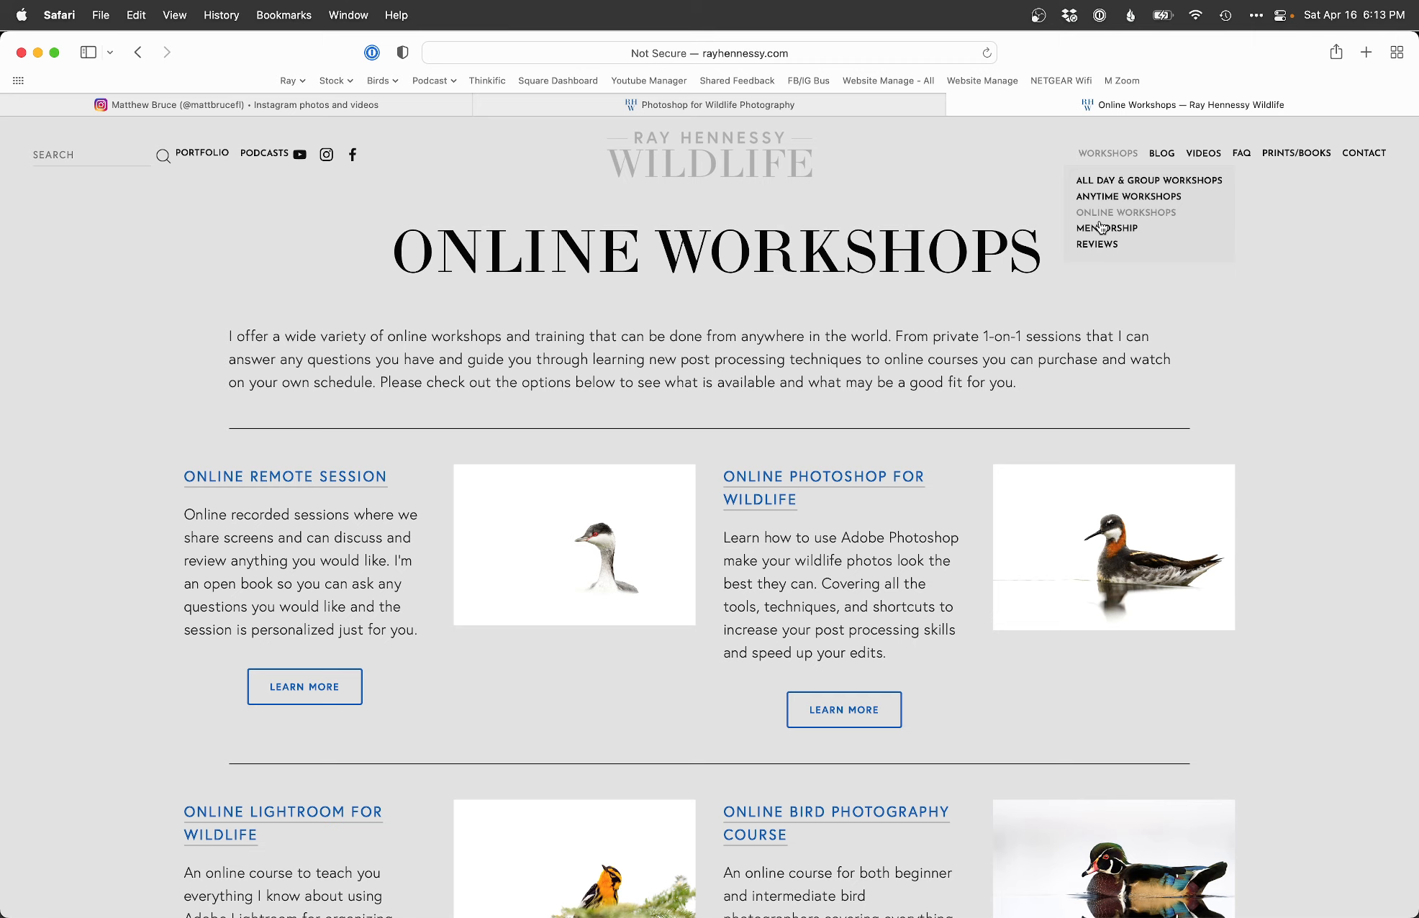
pyautogui.scroll(-5, 1363, 688)
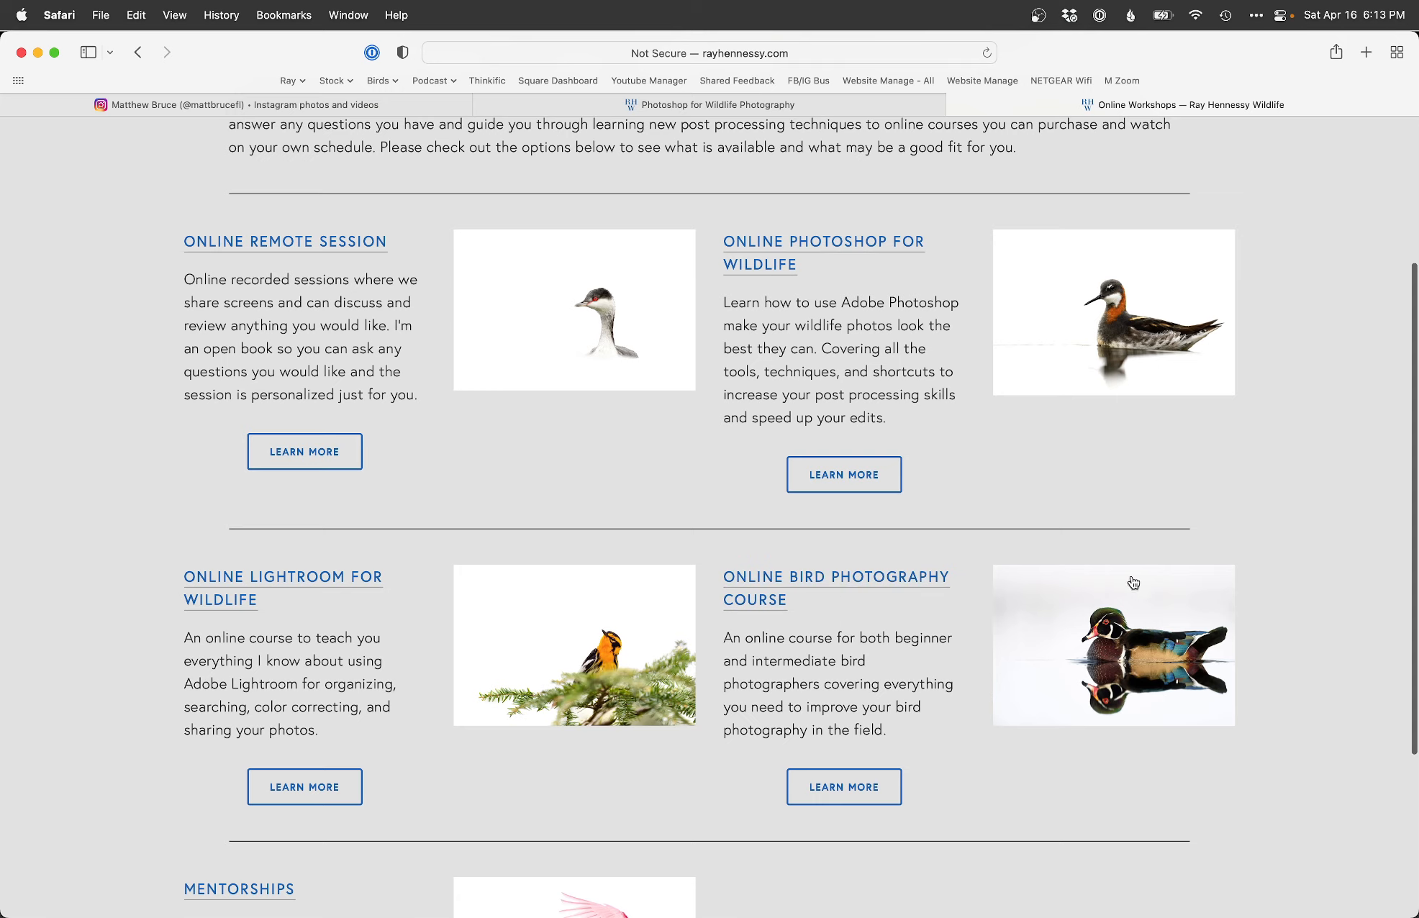
# Step: Revisit the course page and the photographer's Instagram profile, and switch to Lightroom Classic to show the edited bird photo
pyautogui.hotkey('ctrl', 'shift', 'Tab')
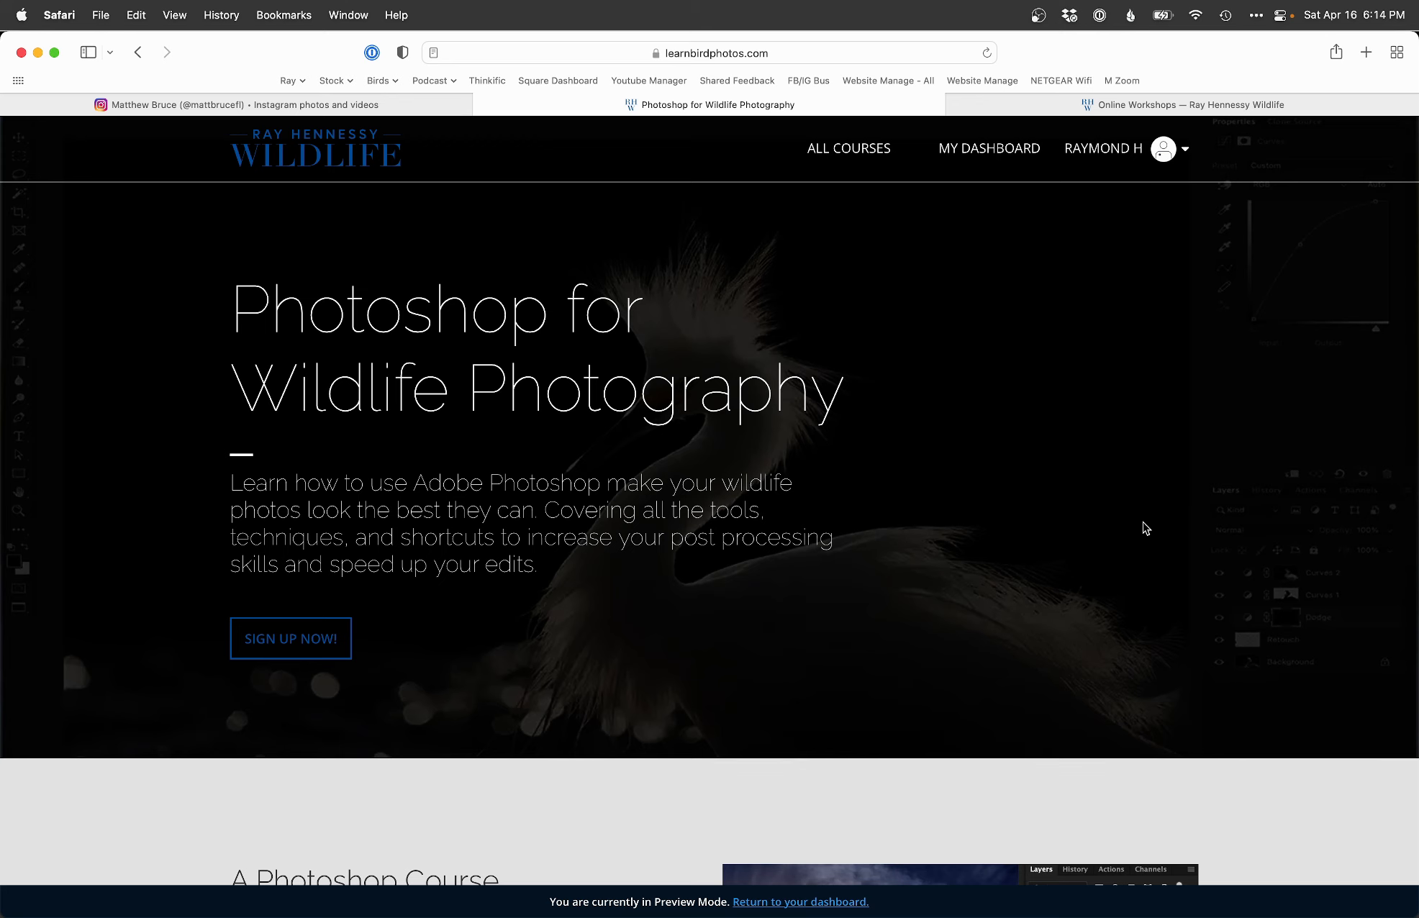
pyautogui.hotkey('ctrl', 'shift', 'Tab')
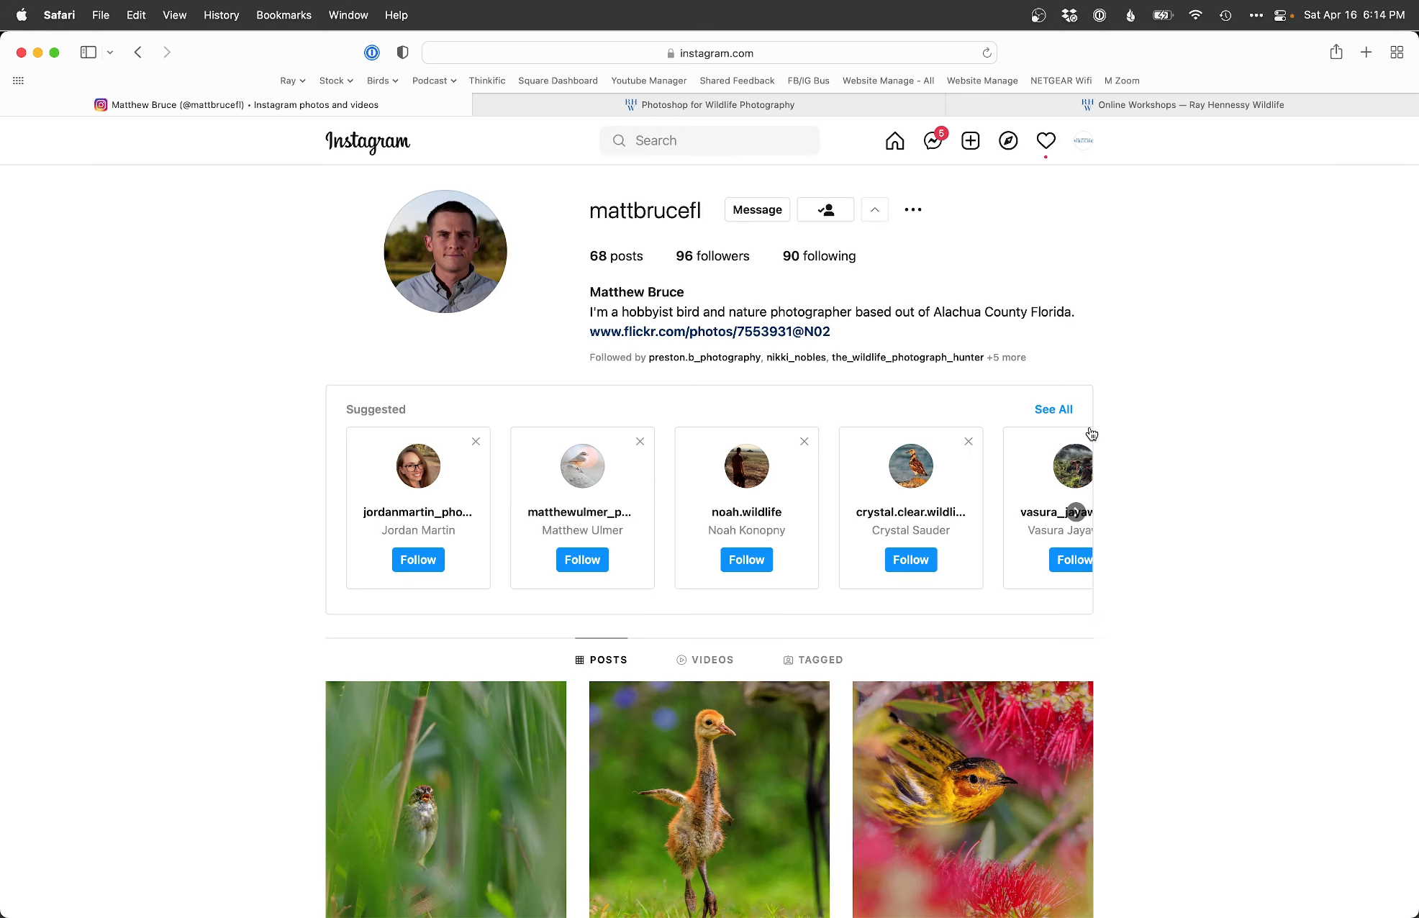
pyautogui.press('super+Tab')
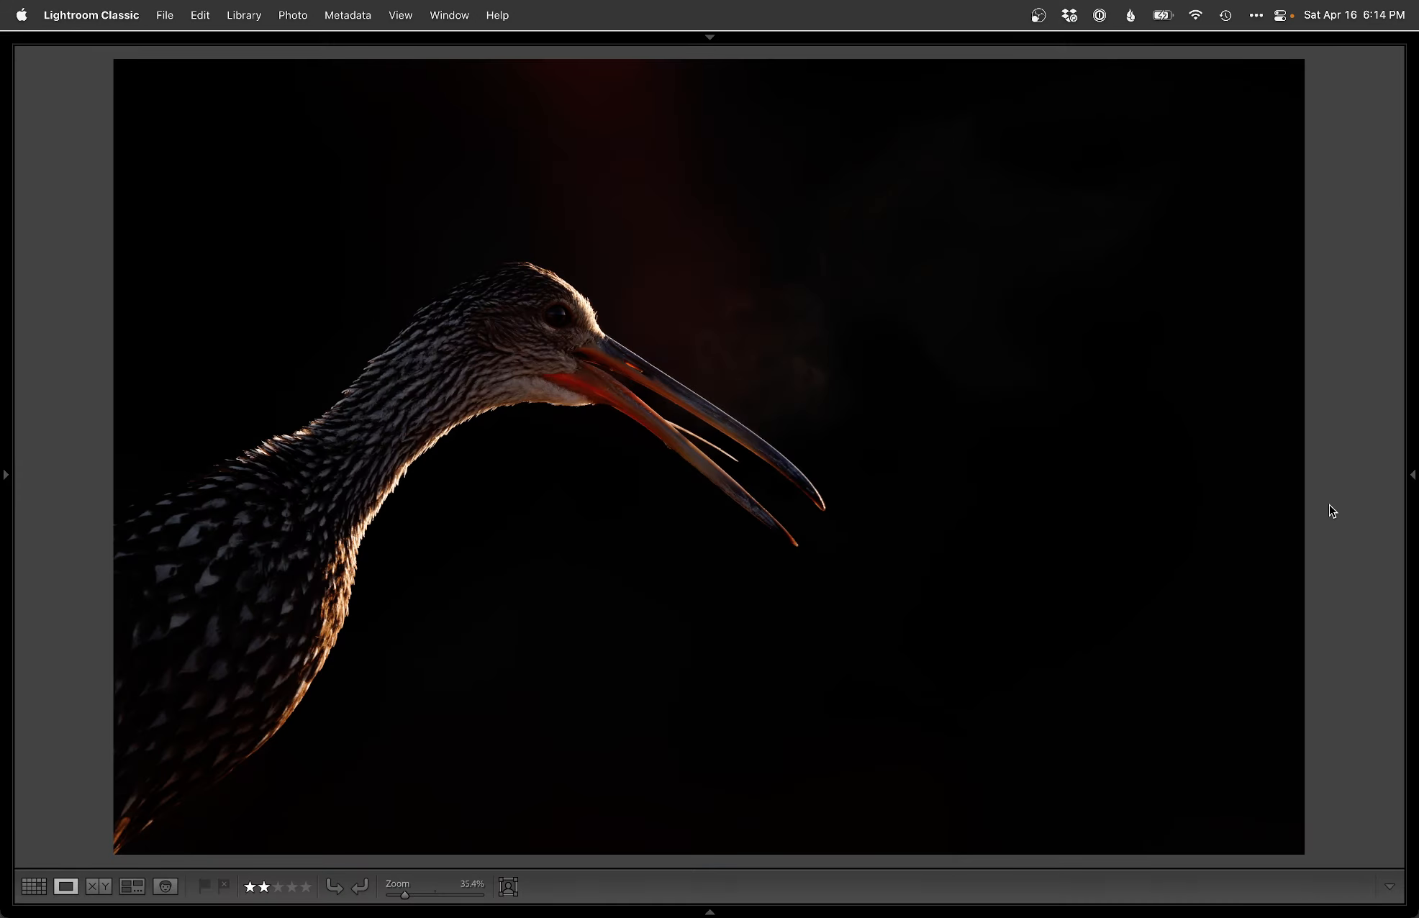
pyautogui.click(1039, 14)
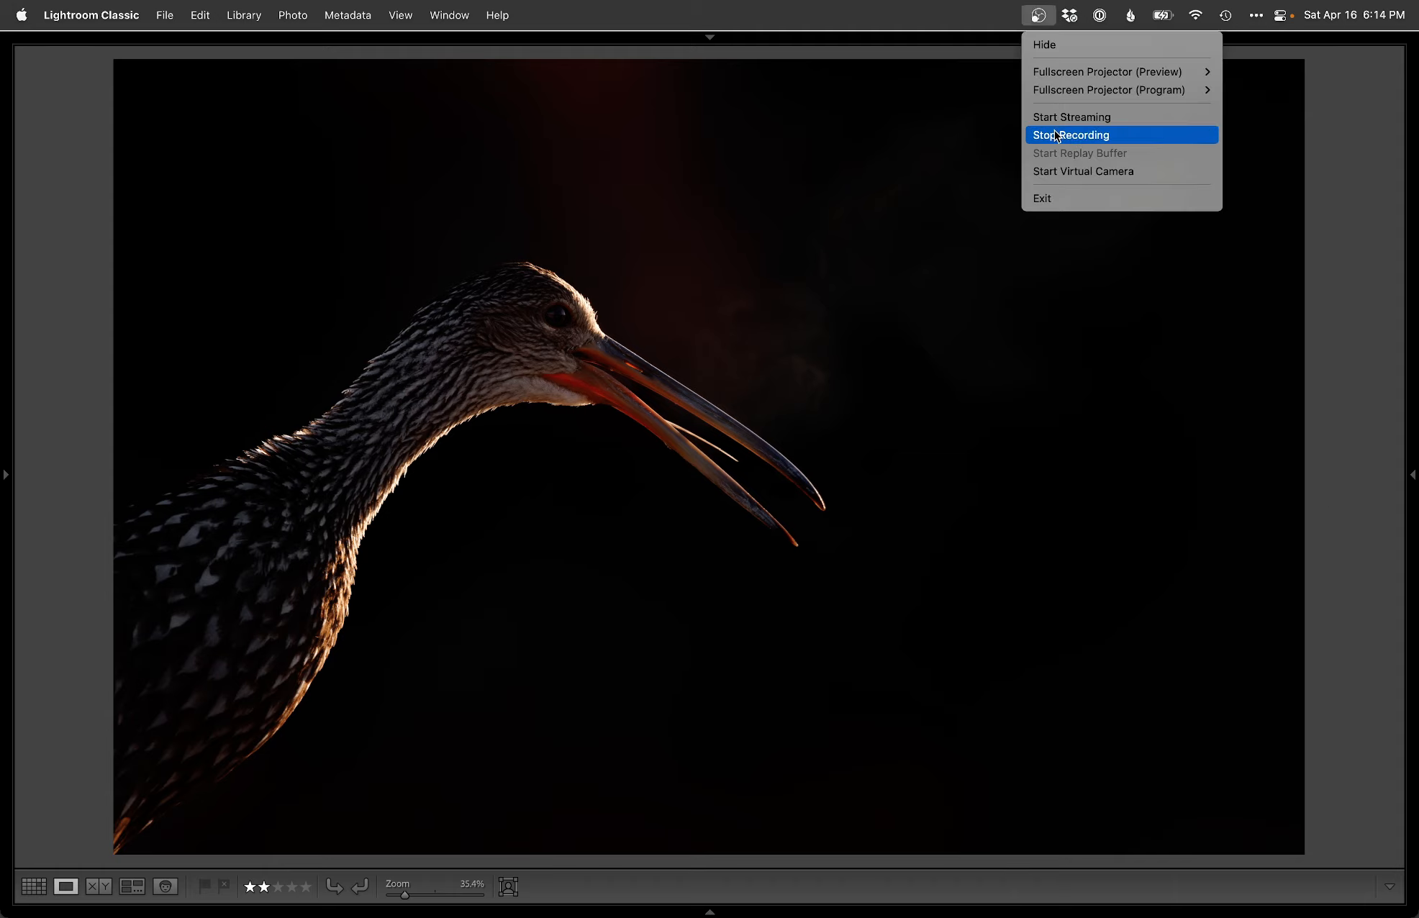